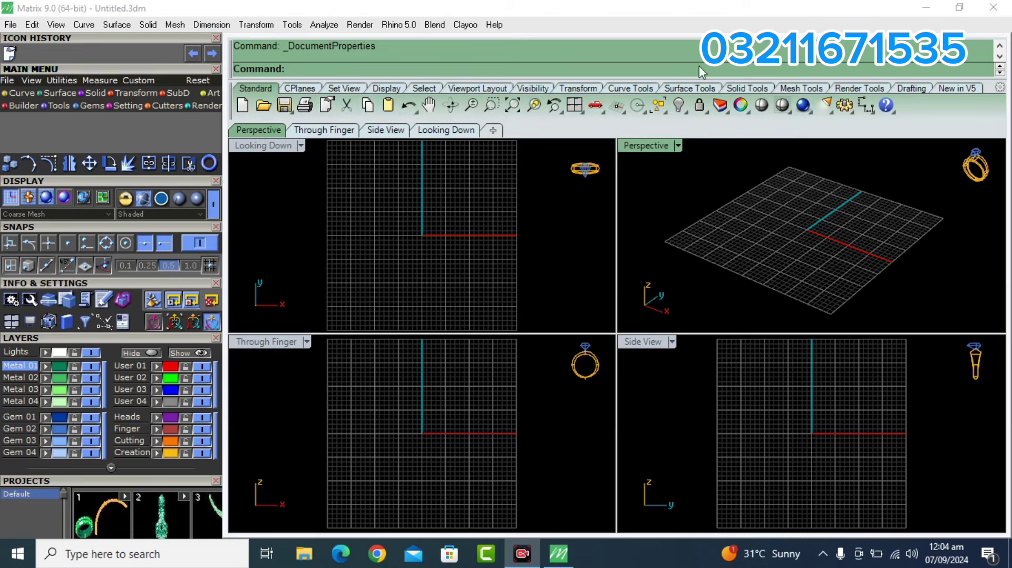
Uncheck the Standard Toolbar Group in Document Properties > Toolbars and confirm with OK
click(10, 25)
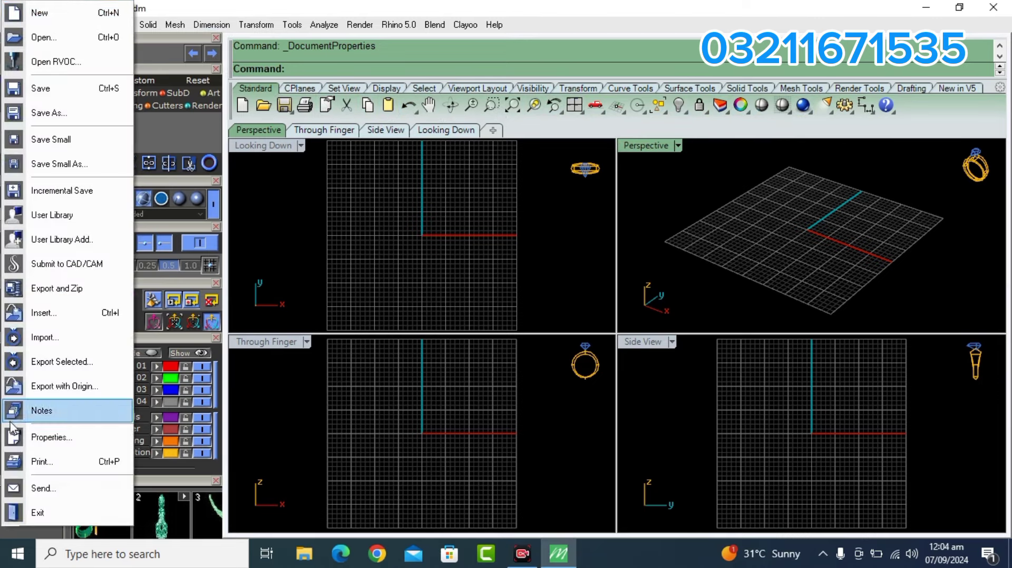
click(49, 437)
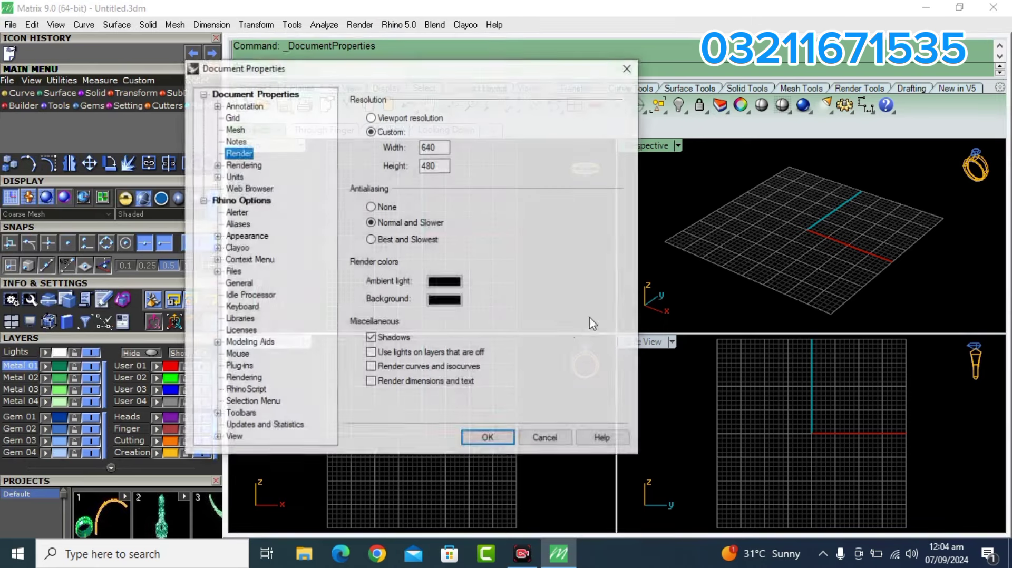
click(237, 414)
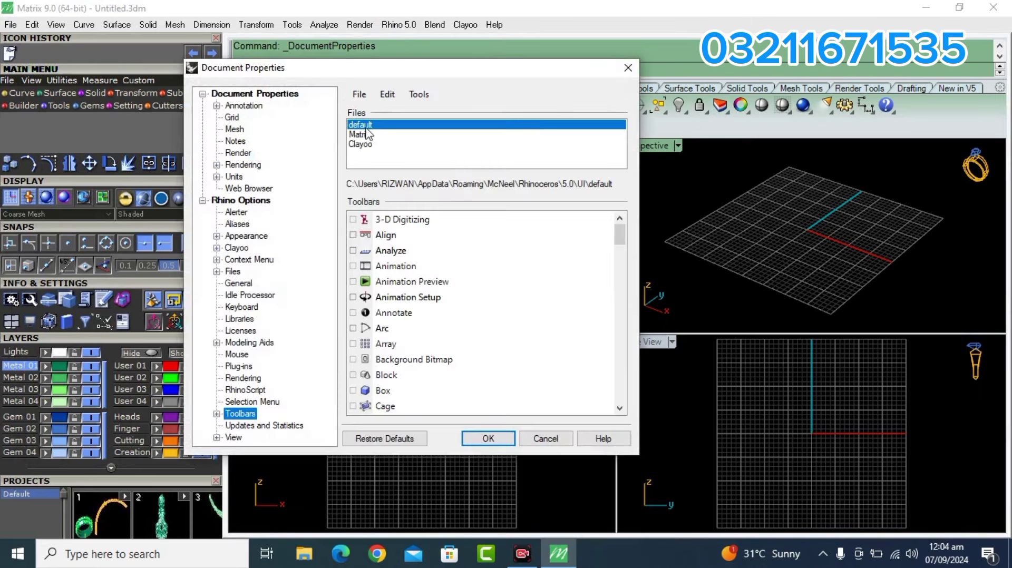
scroll(429, 316, down, 2)
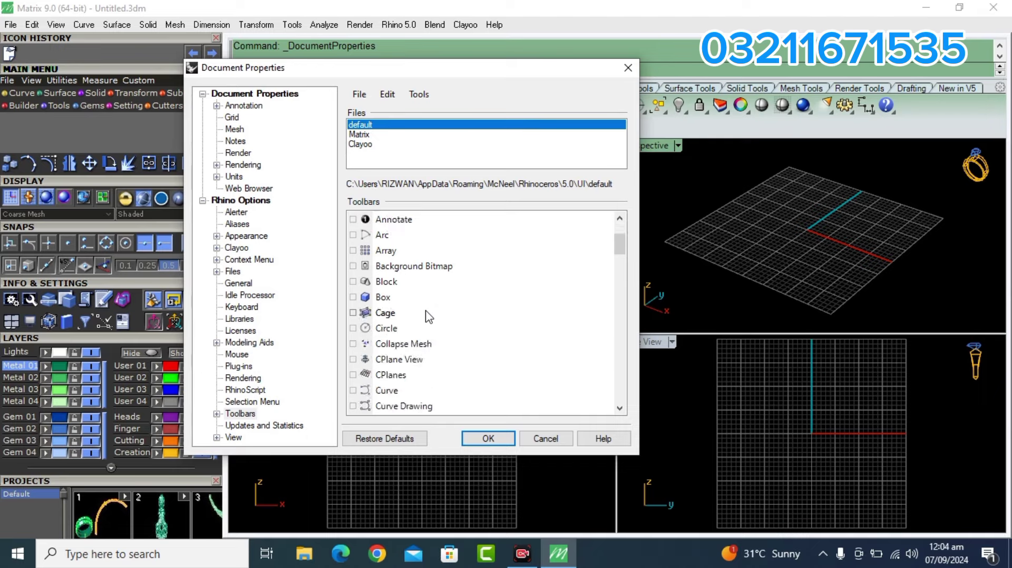
scroll(429, 316, down, 3)
scroll(429, 316, down, 3)
scroll(429, 316, down, 2)
scroll(428, 316, down, 3)
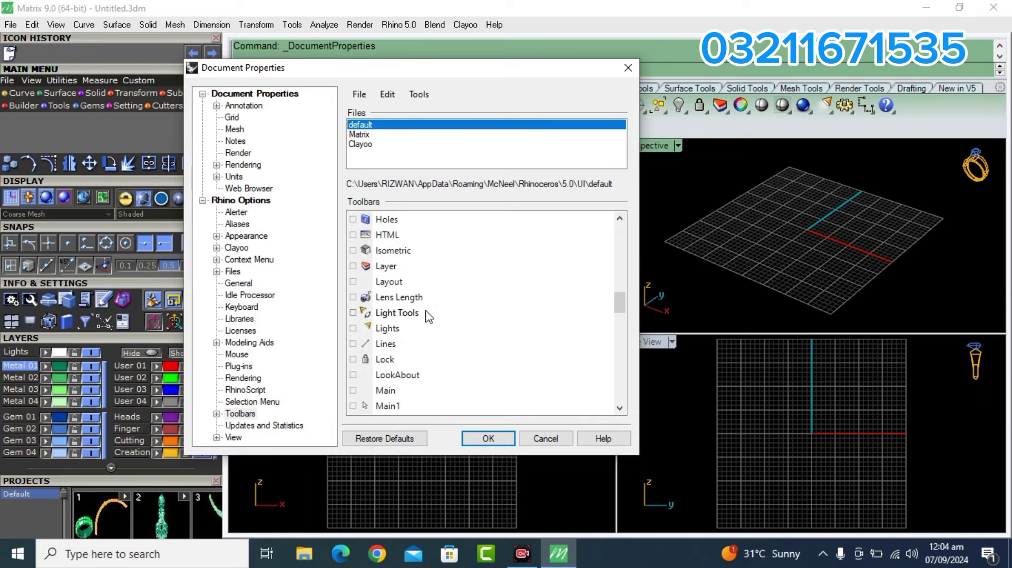
scroll(428, 316, down, 3)
scroll(429, 317, down, 2)
scroll(428, 316, down, 3)
scroll(428, 316, down, 3)
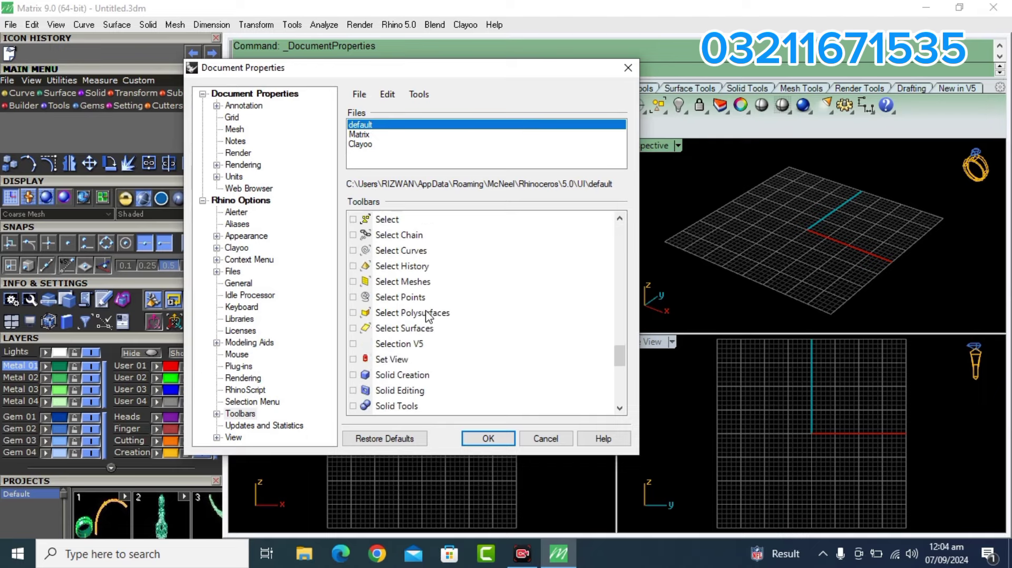
scroll(429, 317, down, 3)
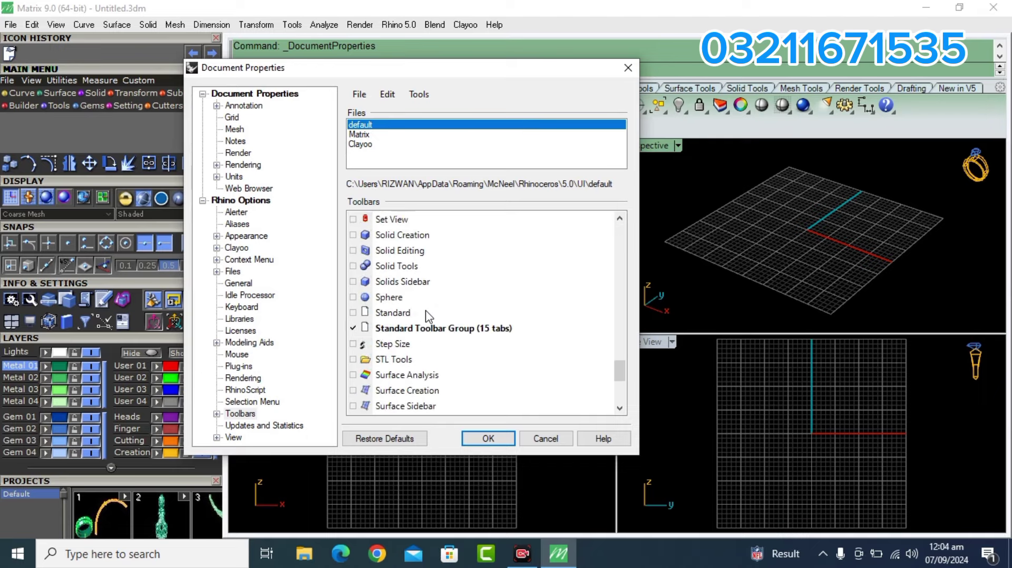
click(352, 328)
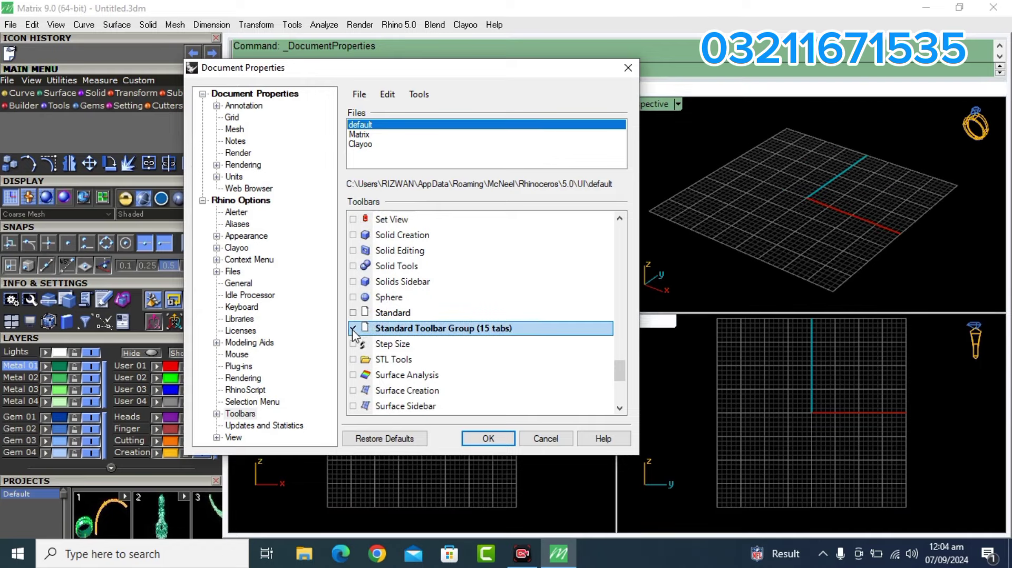
click(499, 440)
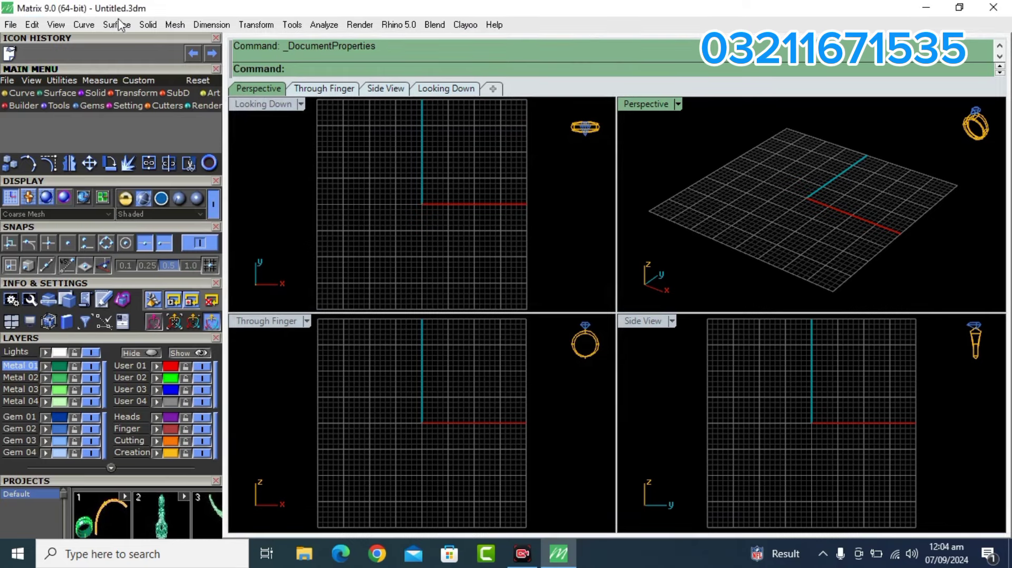
Load the SV-M7.5-RH5_tb toolbar file from the Data (E:) drive in the Toolbars settings
click(10, 25)
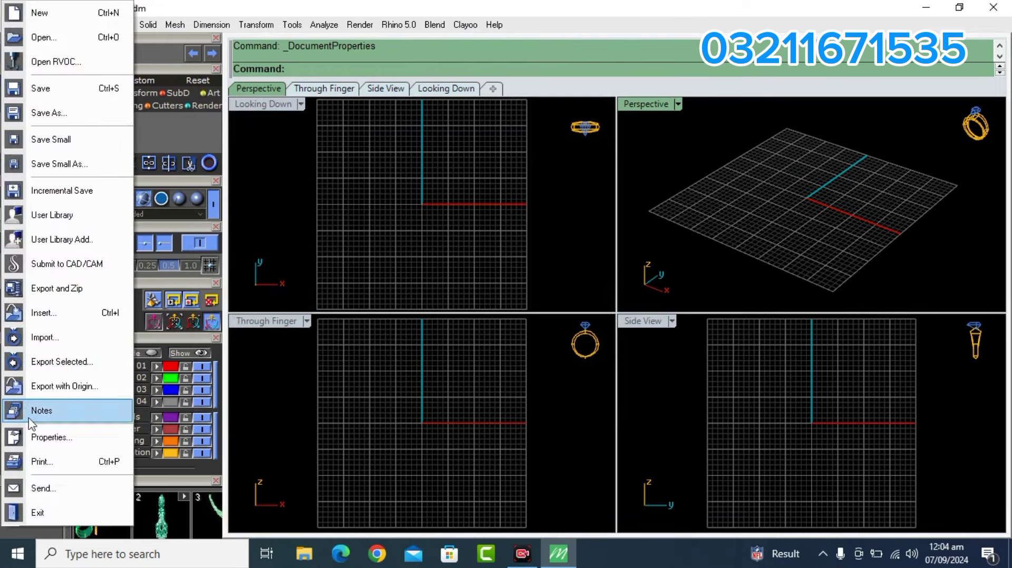
click(339, 402)
right_click(347, 399)
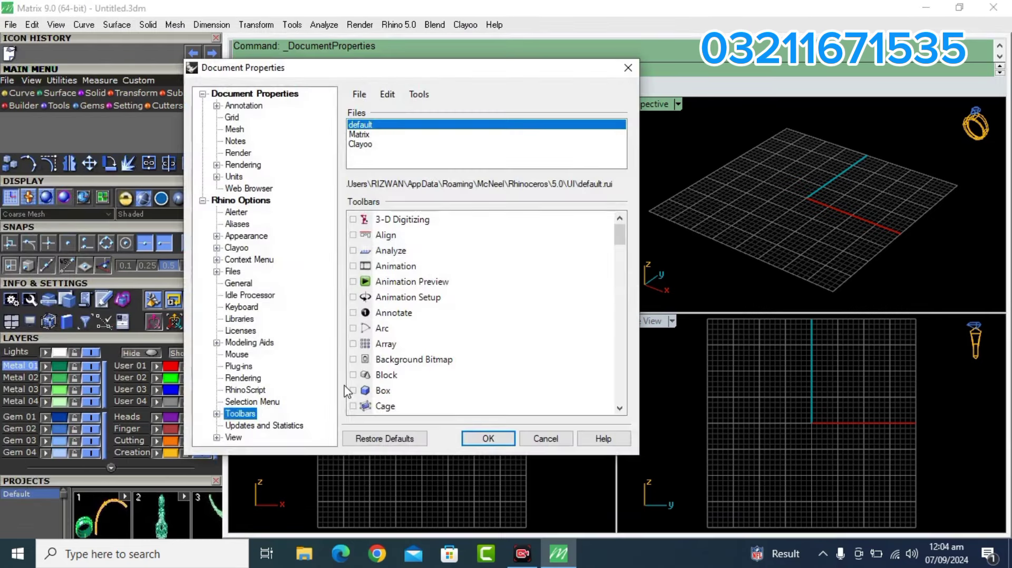
click(359, 94)
click(383, 127)
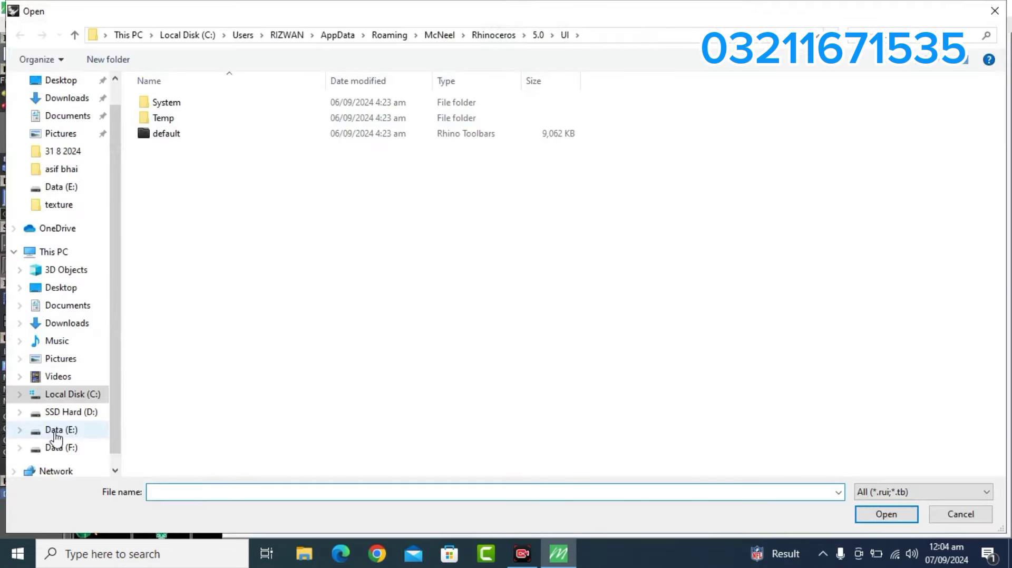
click(64, 437)
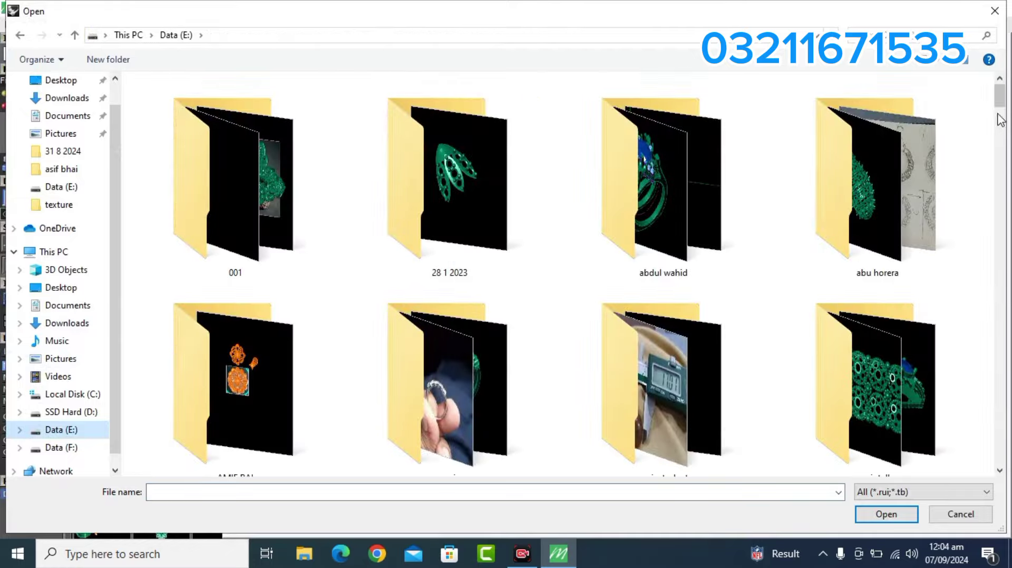
scroll(870, 89, down, 10)
scroll(870, 90, down, 15)
scroll(869, 95, down, 5)
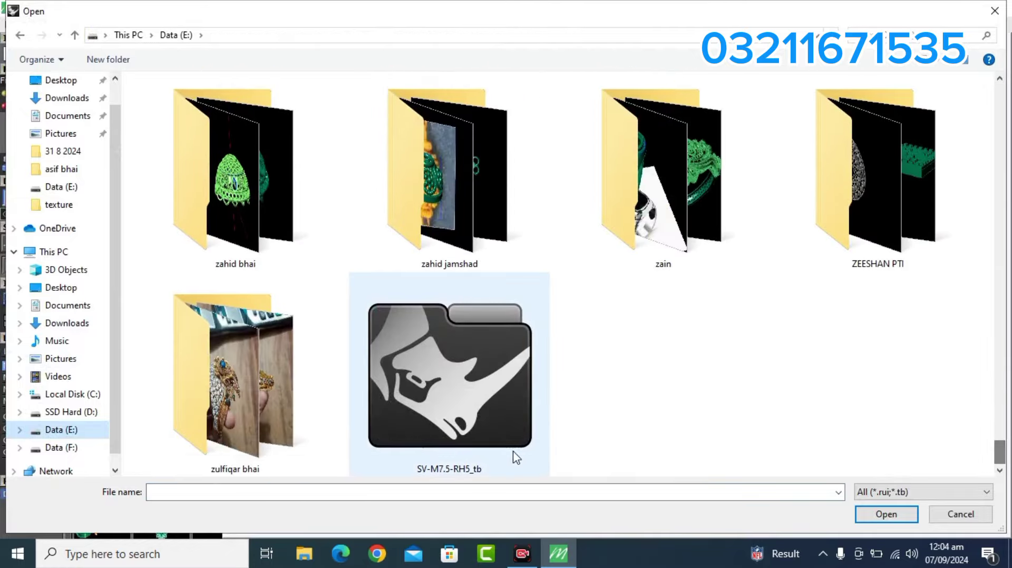
double_click(468, 396)
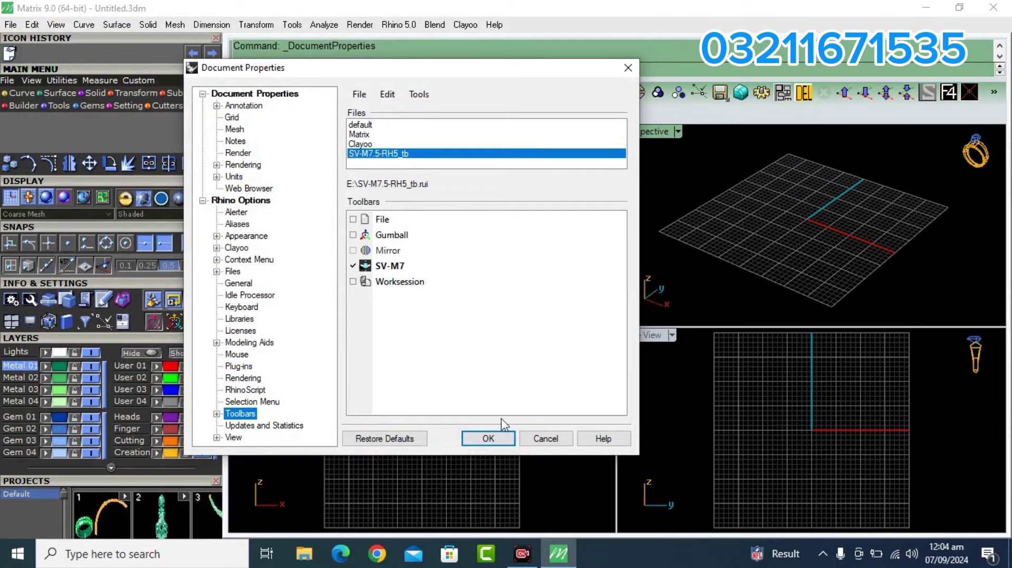
click(487, 438)
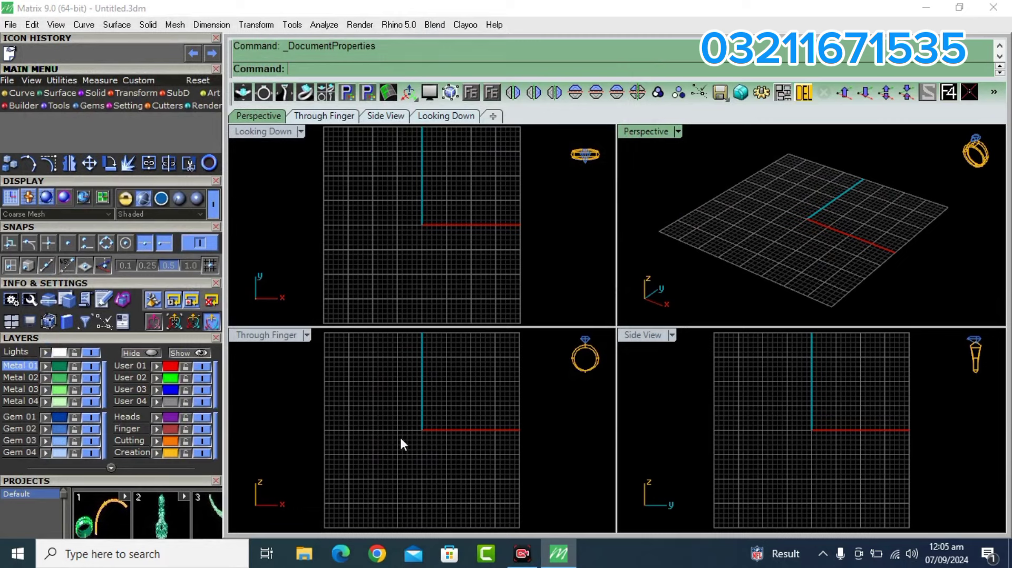
Create a Swiss size 18 1/4 ring rail circle and select it in the Through Finger view
click(102, 338)
click(102, 347)
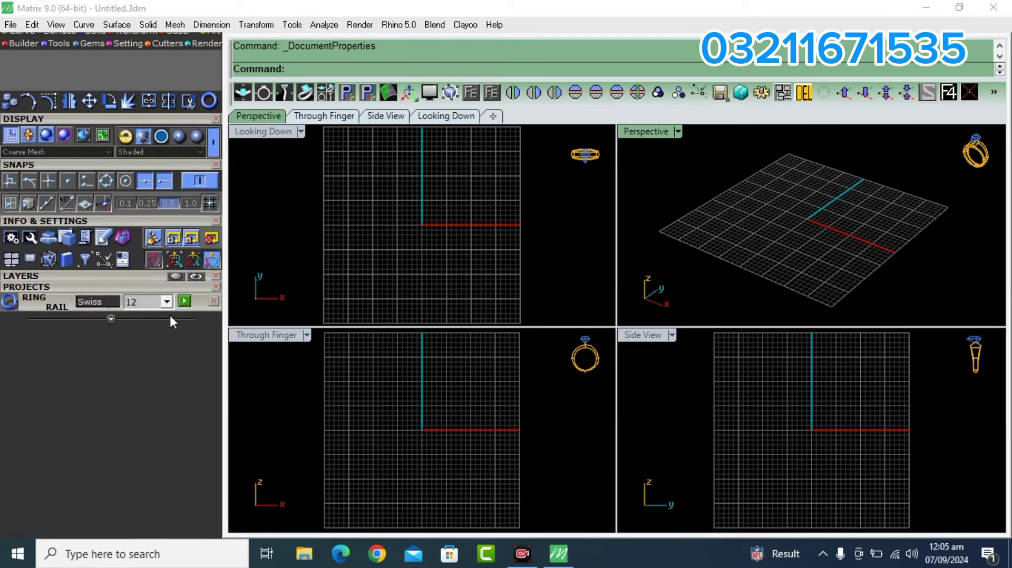
click(166, 301)
scroll(155, 359, down, 5)
scroll(155, 359, down, 2)
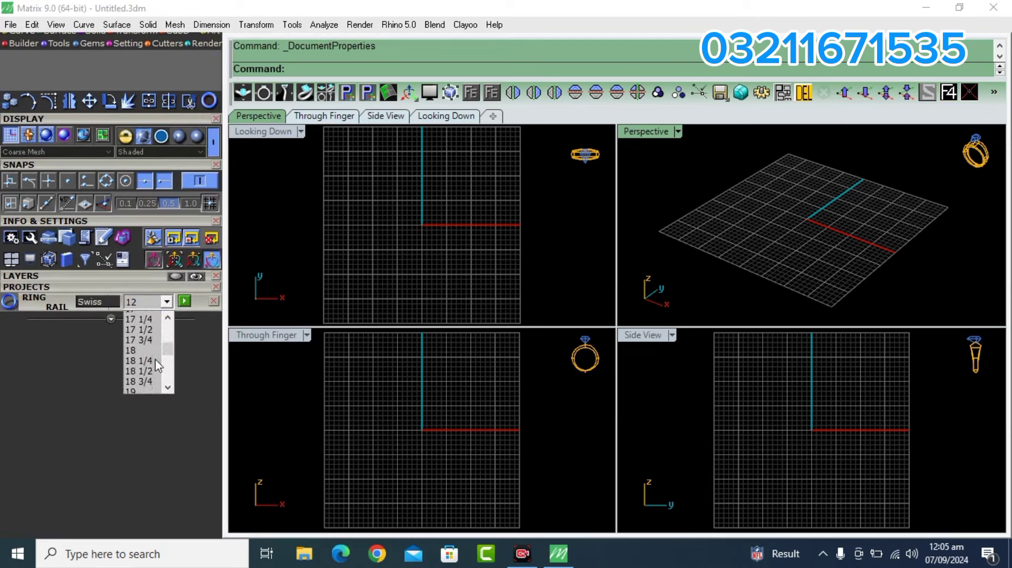
scroll(155, 359, down, 1)
click(135, 357)
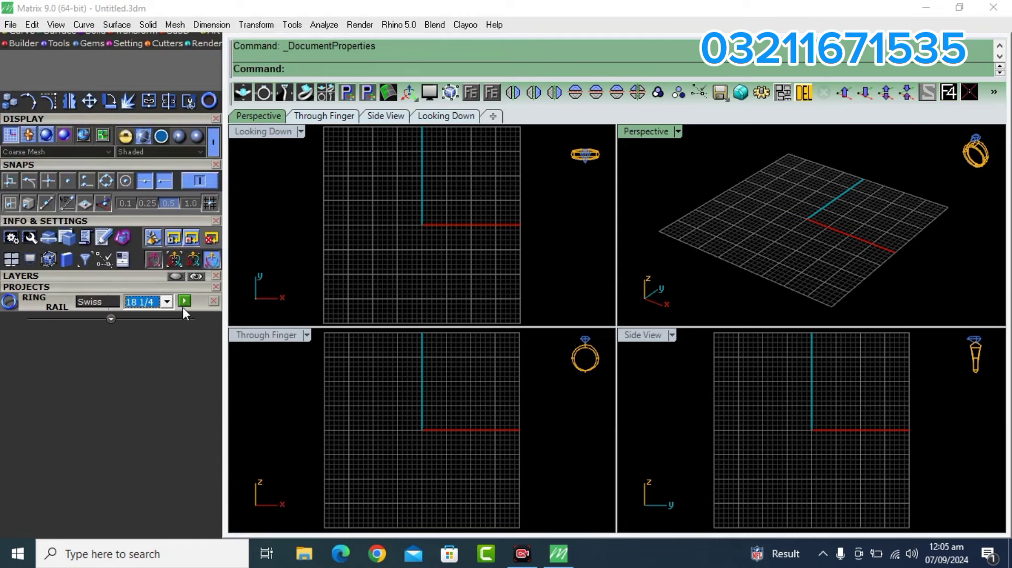
click(184, 300)
click(419, 347)
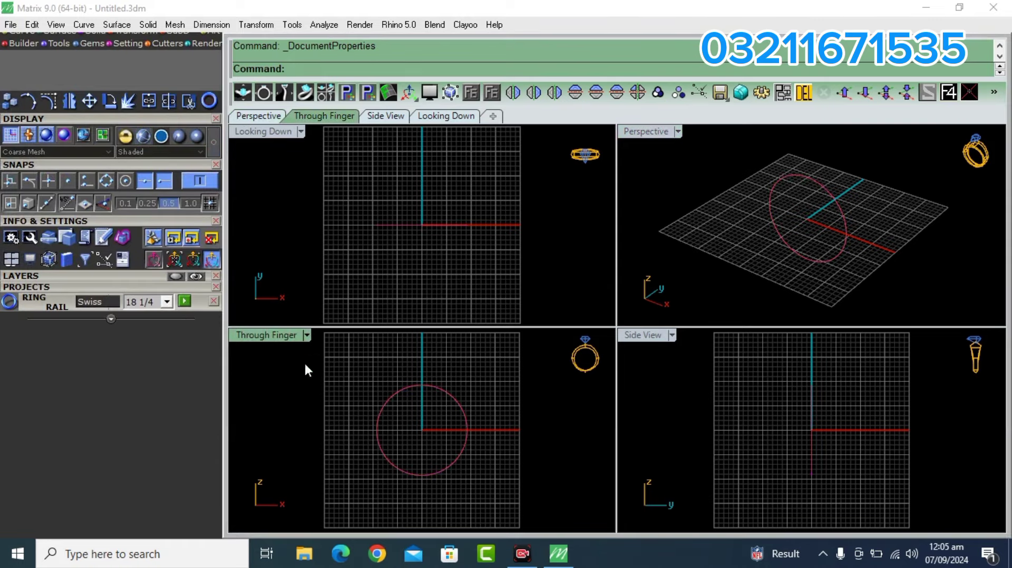
drag(840, 176, 773, 244)
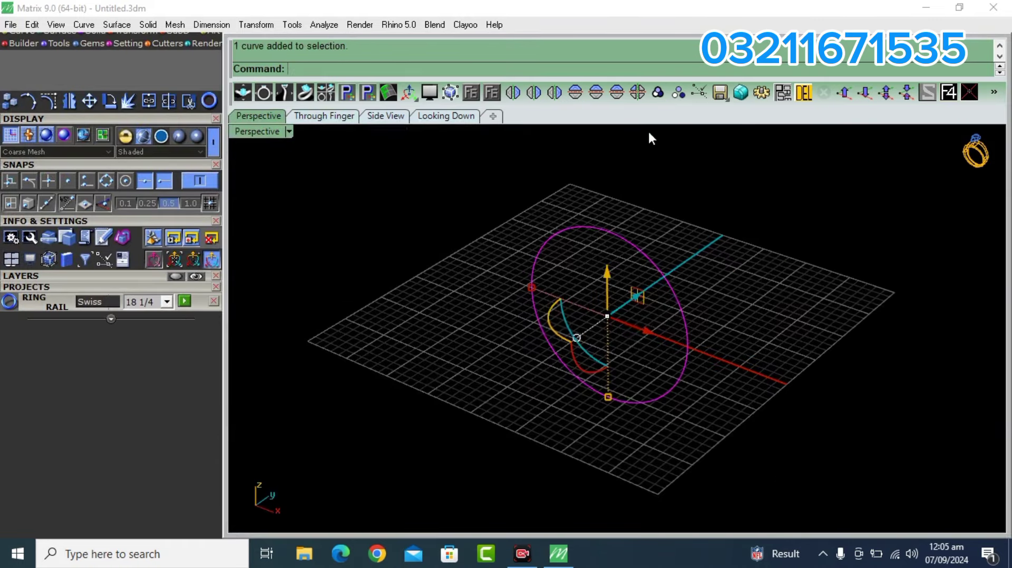
In a maximized Perspective view, extrude the ring rail circle straight by 3 with plastic shading
double_click(649, 132)
scroll(67, 225, up, 4)
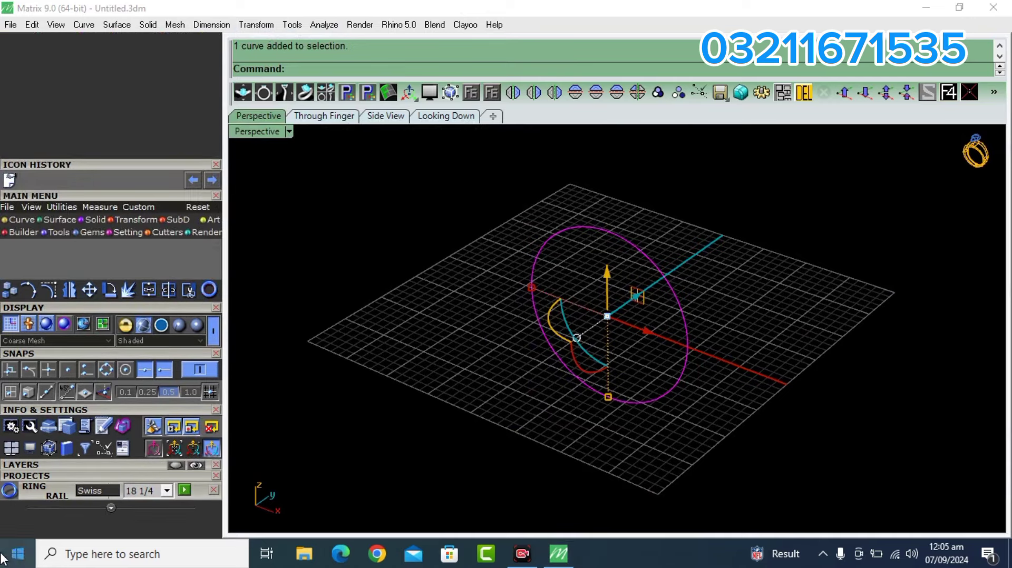
click(60, 220)
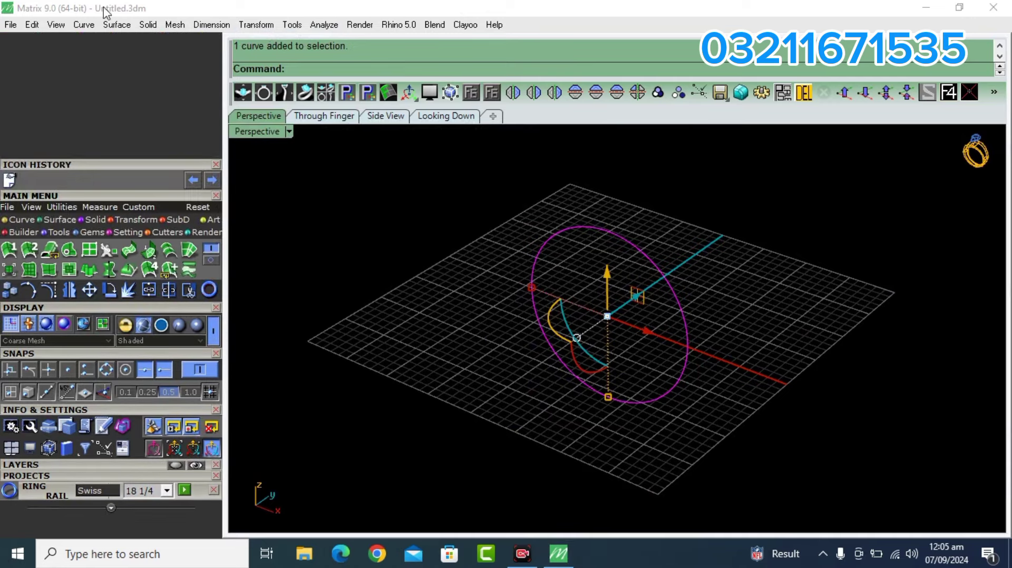
click(90, 269)
click(414, 78)
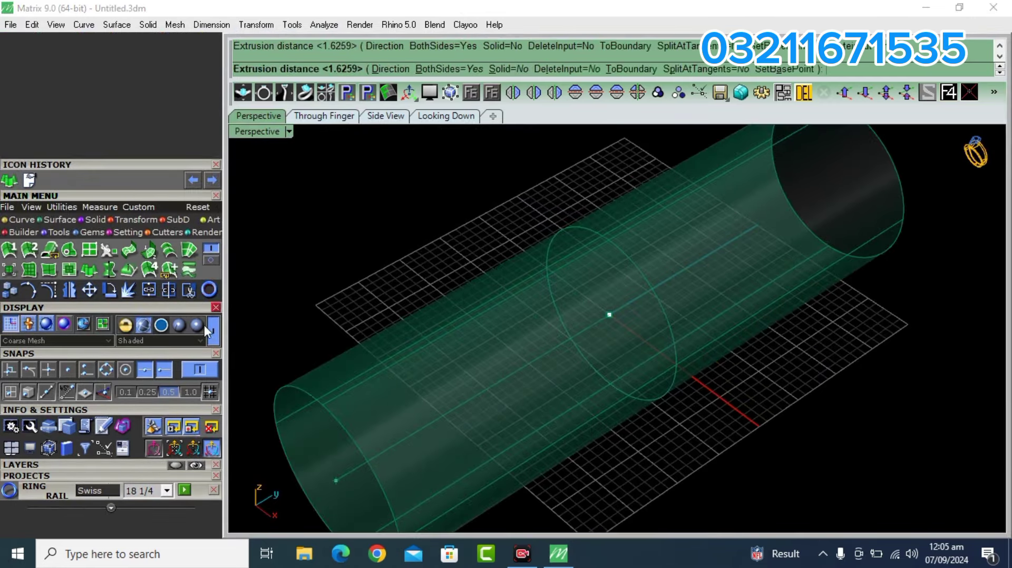
click(179, 327)
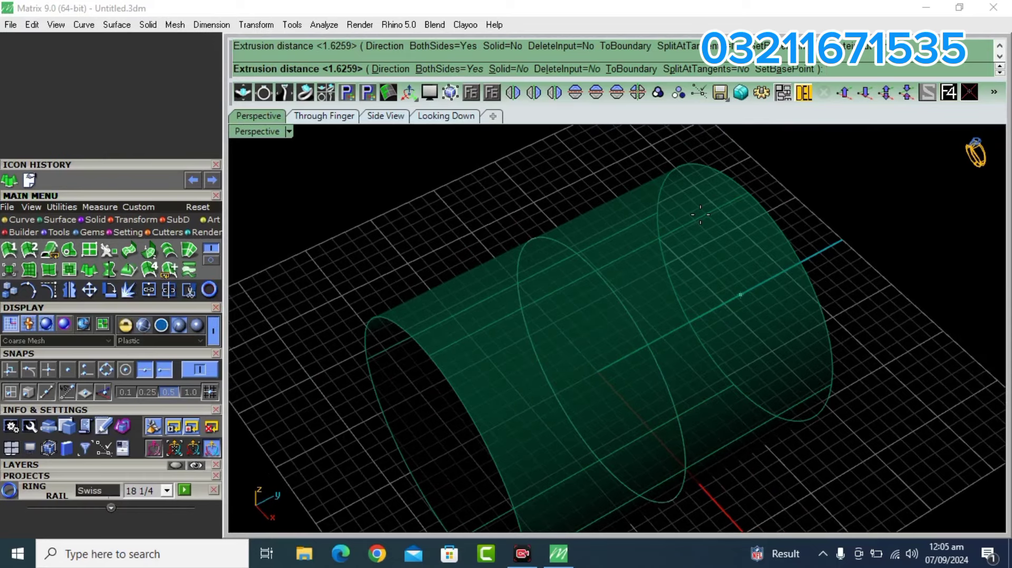
text(3)
key(Return)
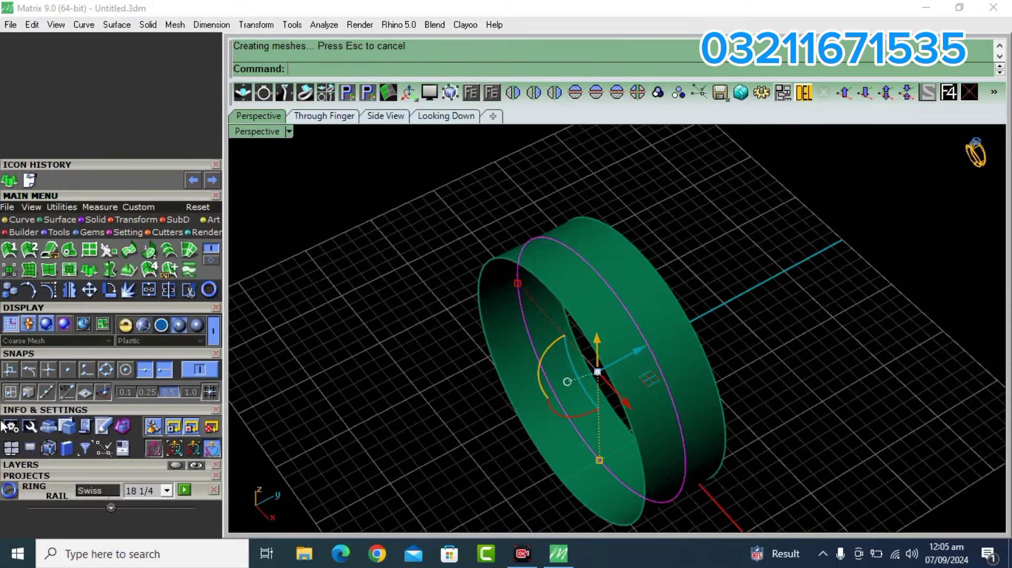
Show the layer list and select the new ring band surface from above
click(108, 462)
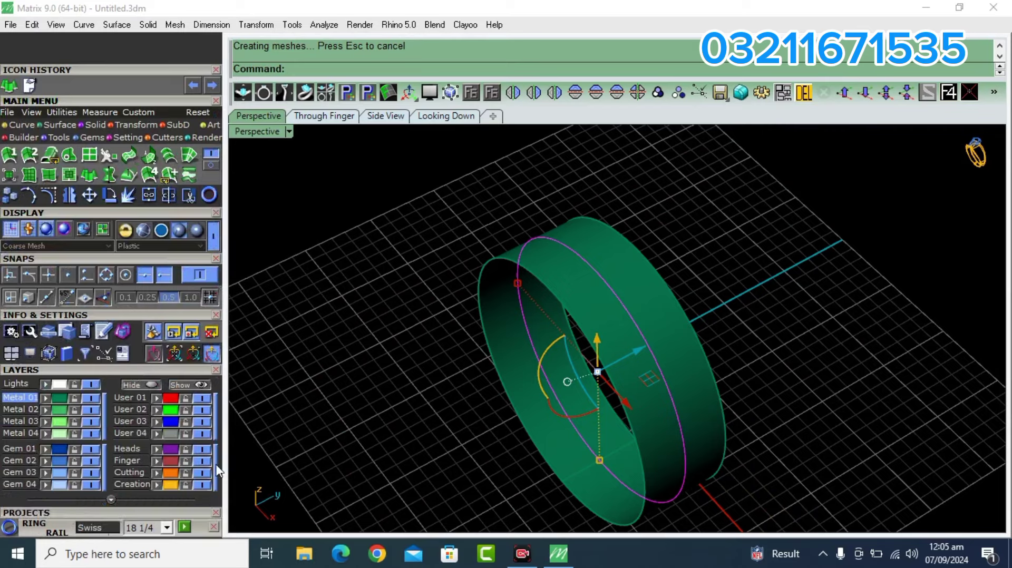
click(678, 197)
mouse_move(539, 277)
right_down()
mouse_move(612, 296)
mouse_move(610, 273)
right_up()
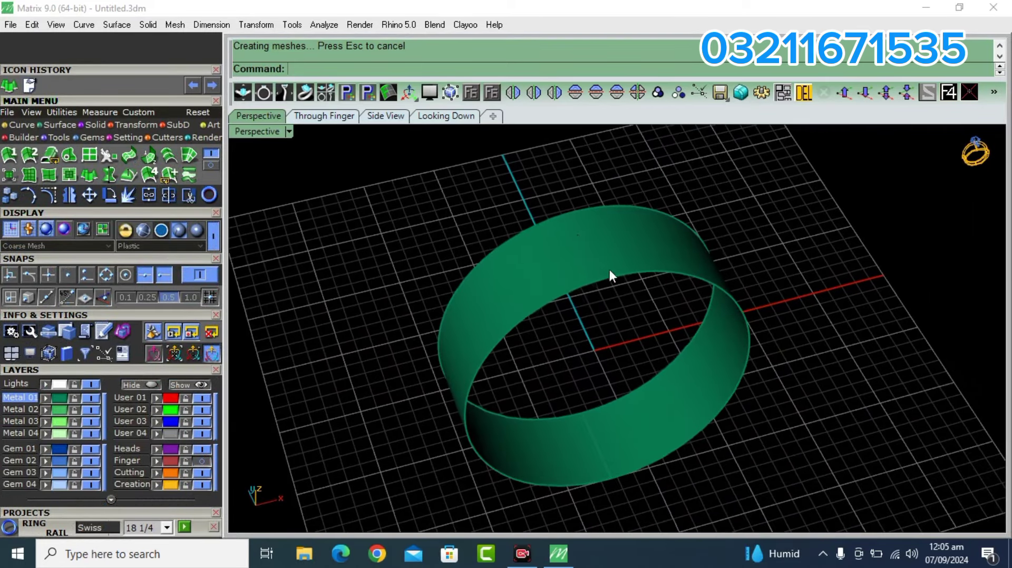
click(580, 241)
Try offsetting the ring band surface, then undo the unwanted thin offset
click(209, 166)
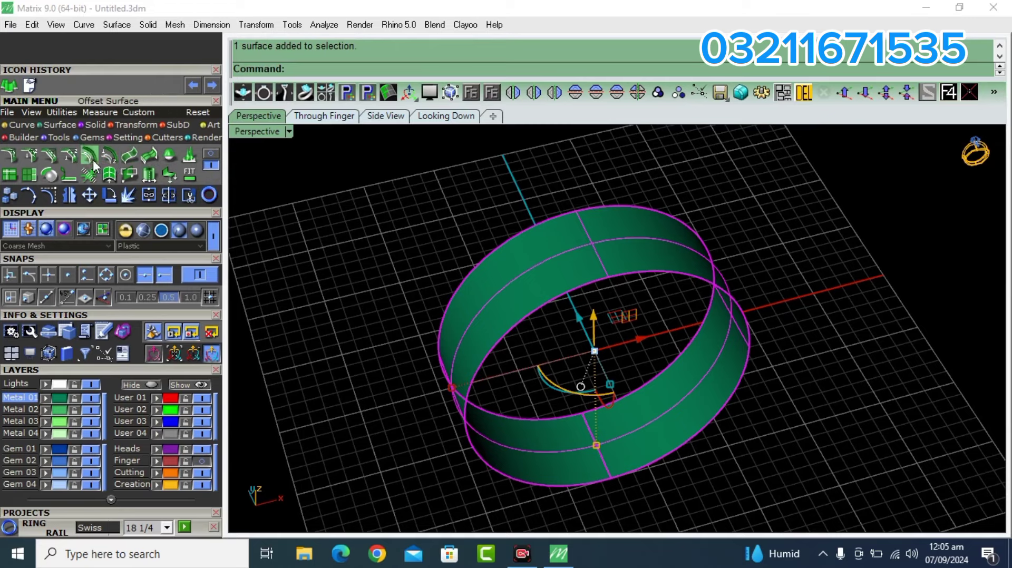
click(92, 159)
right_drag(466, 350, 550, 274)
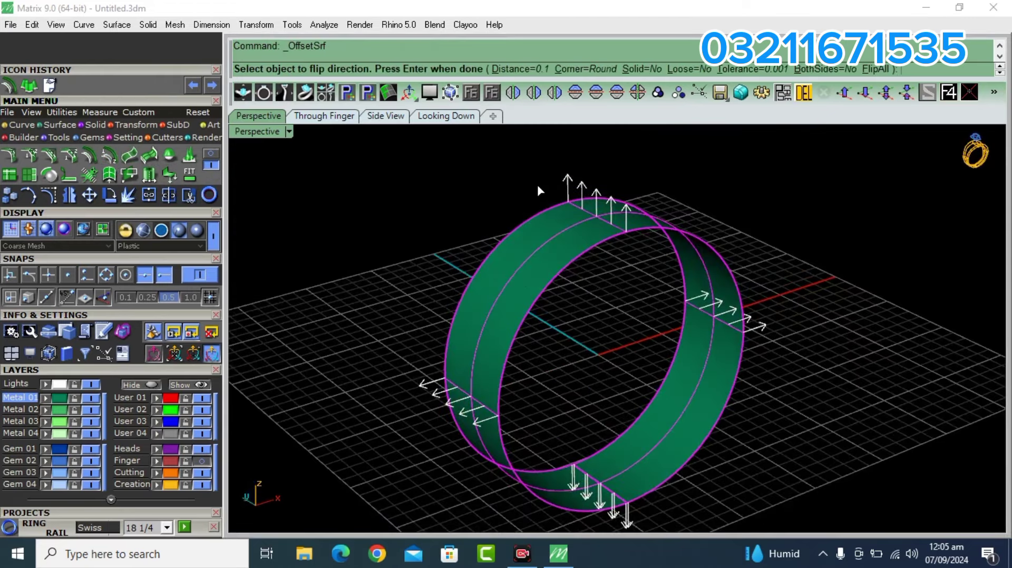
shift+right_drag(538, 190, 405, 271)
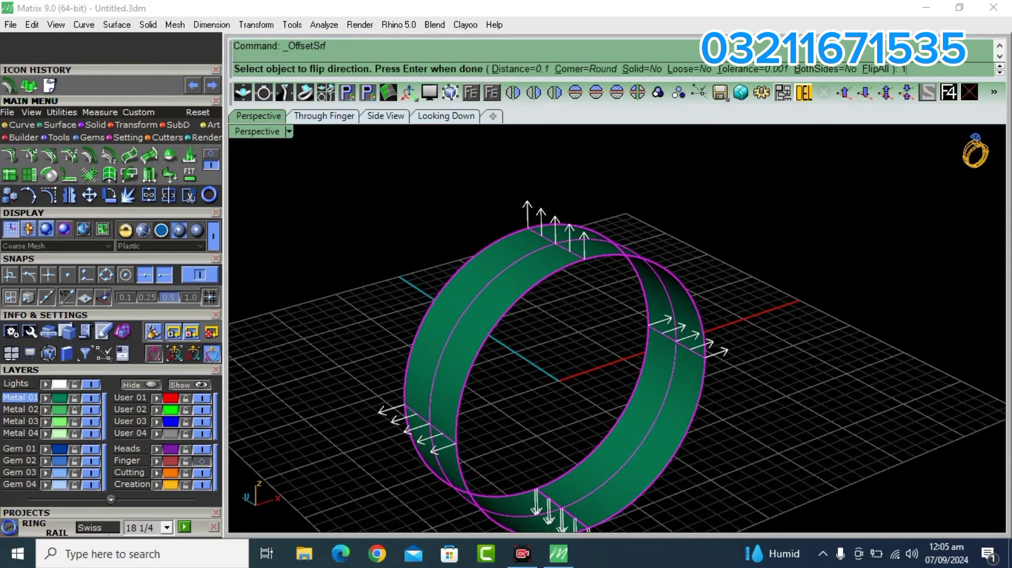
key(Return)
click(751, 236)
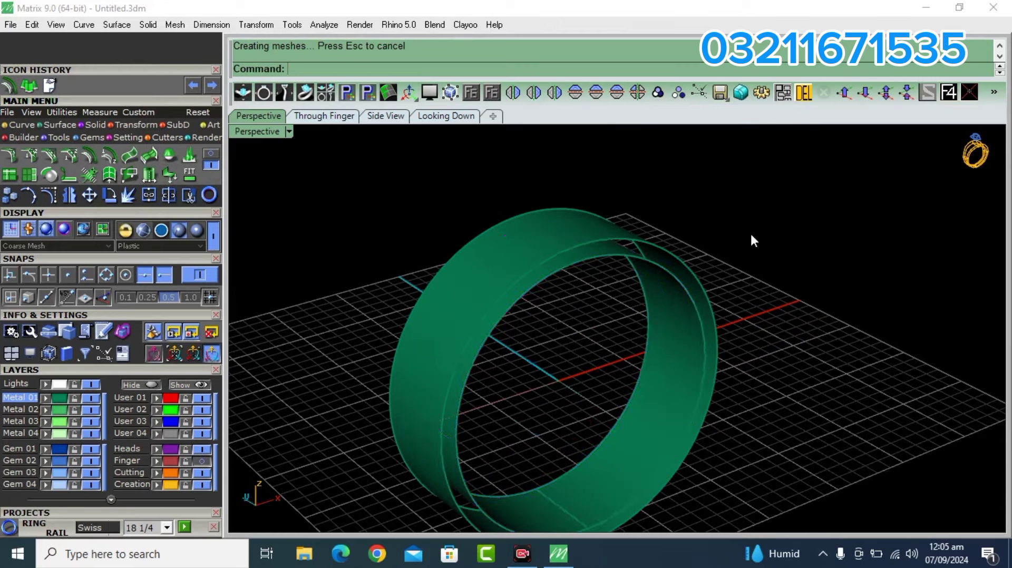
scroll(633, 261, up, 5)
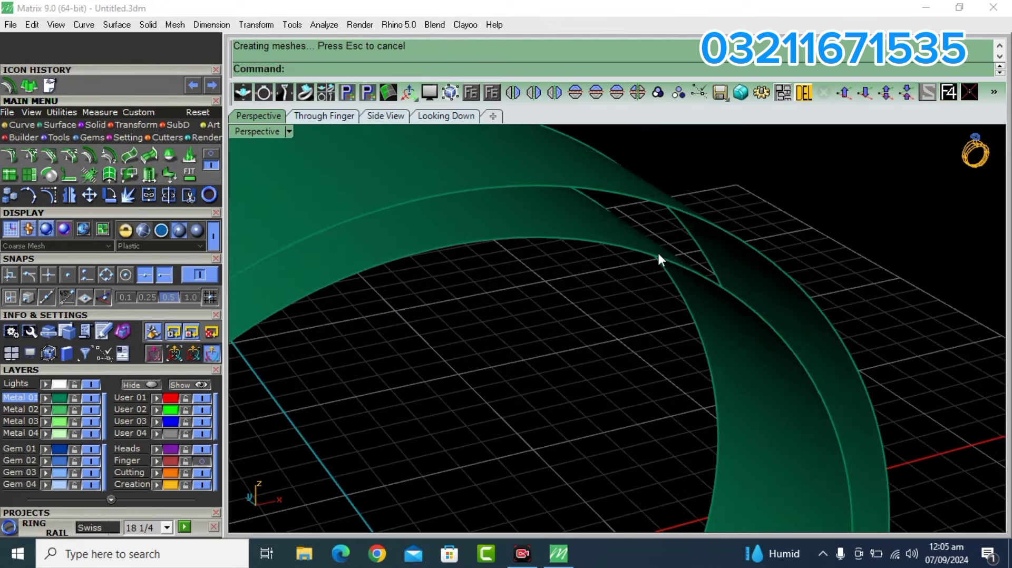
key(ctrl+z)
Re-offset the band by 1 with Solid=Yes and dismiss the History Warning
click(556, 211)
key(Return)
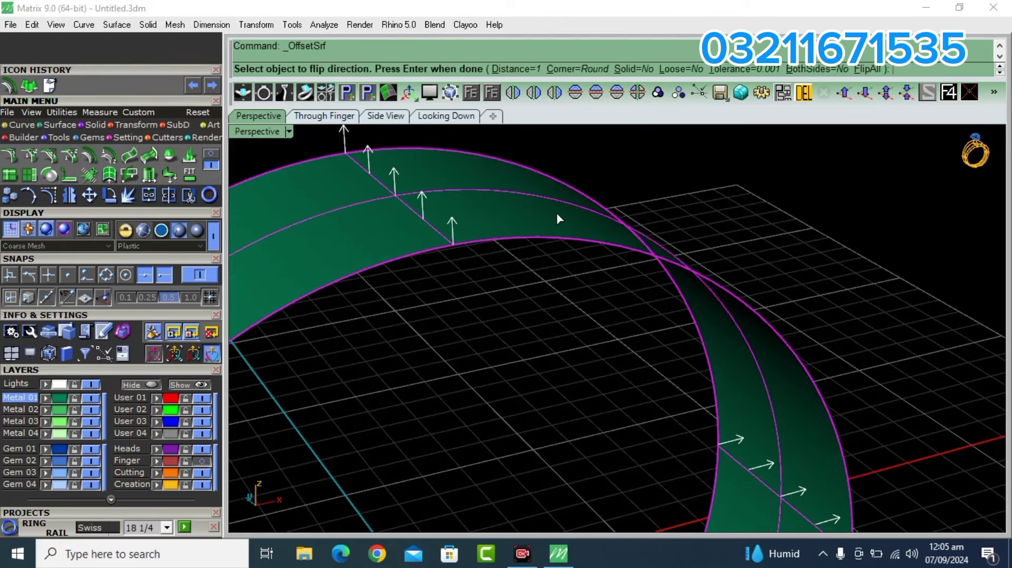
click(634, 70)
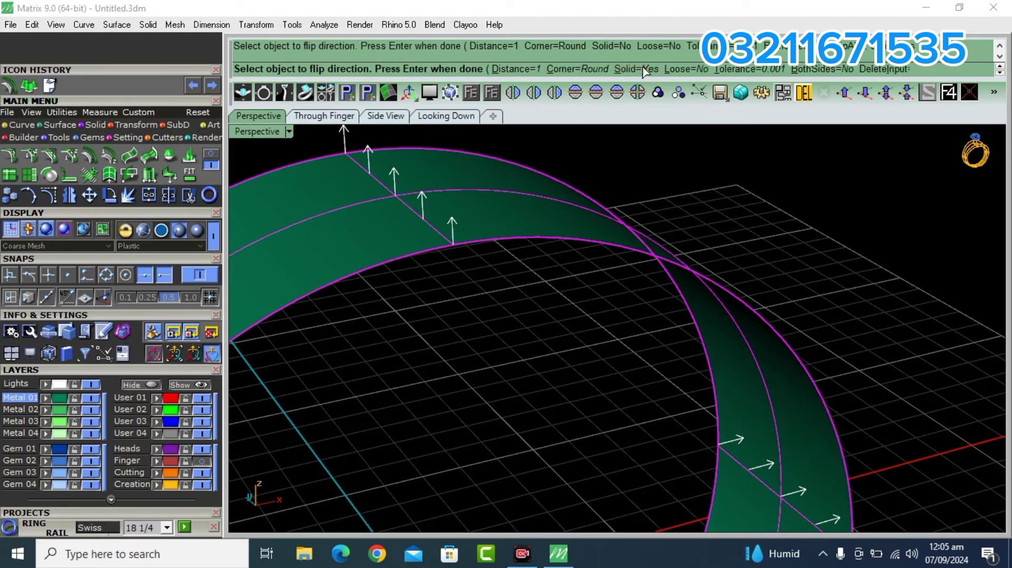
scroll(644, 227, down, 1)
scroll(644, 228, down, 3)
key(Return)
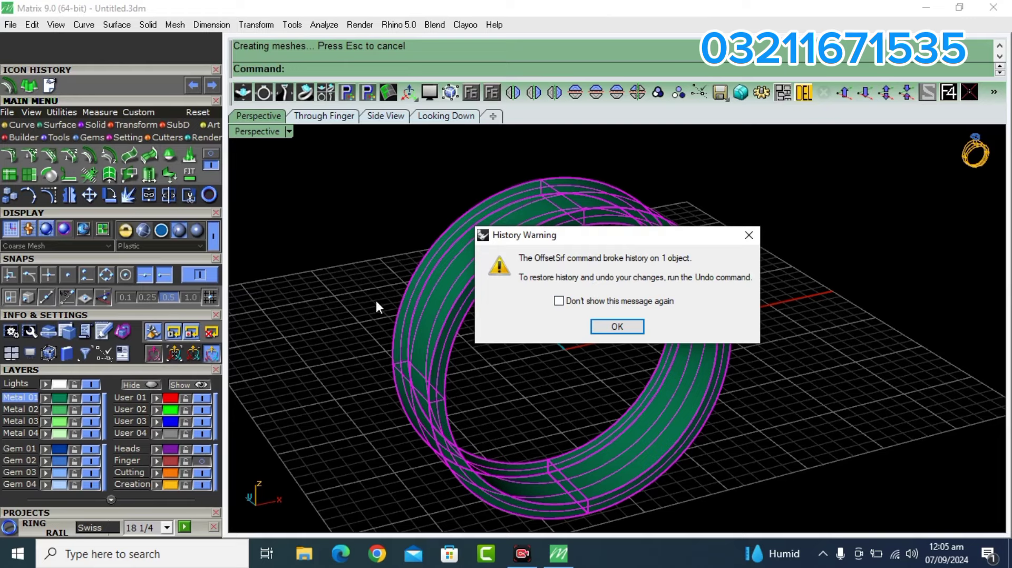
click(558, 301)
click(606, 327)
click(388, 323)
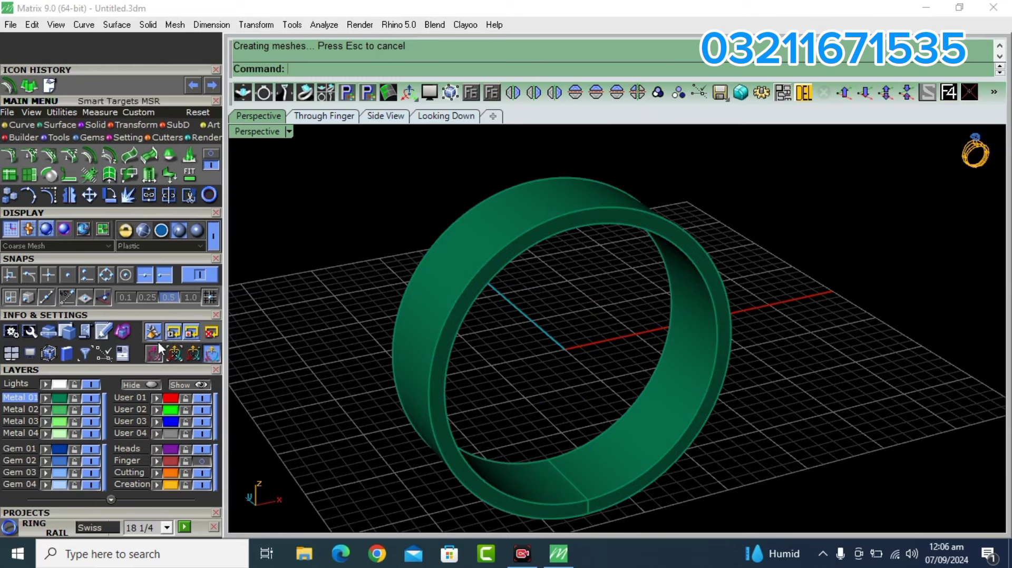
Extract the ring's inner surface and try moving it aside, then undo the move
right_drag(350, 322, 602, 339)
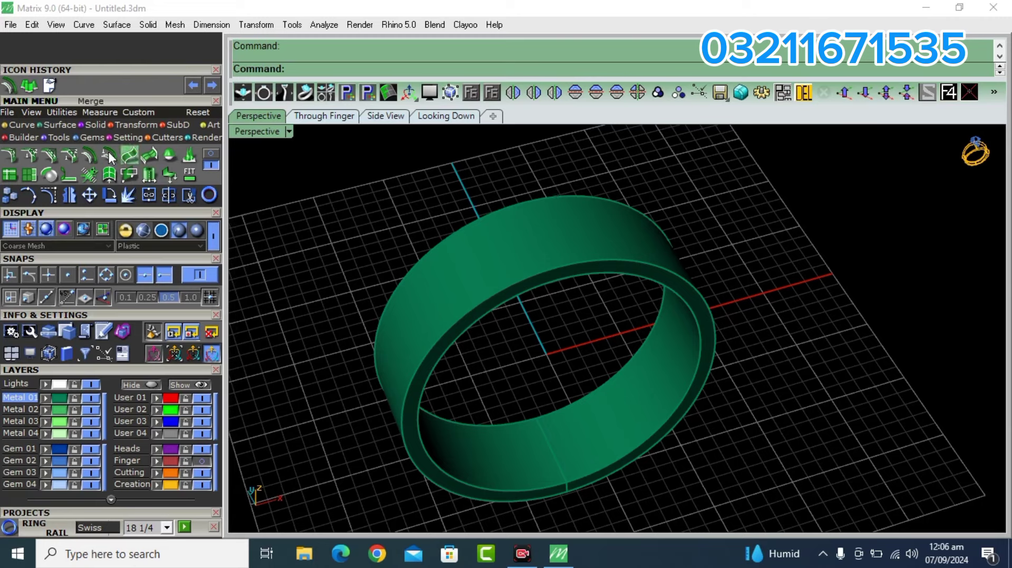
click(97, 124)
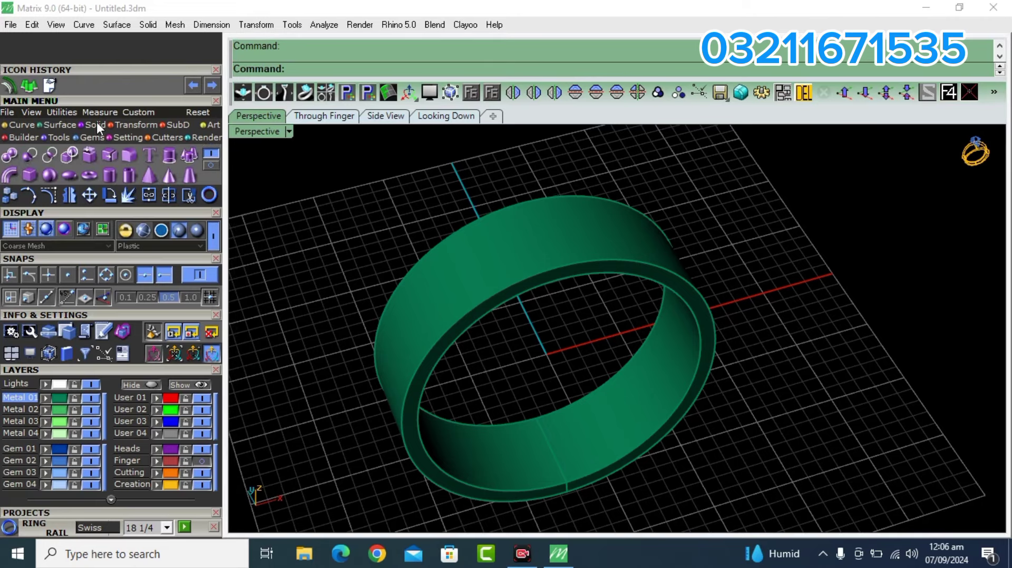
click(109, 153)
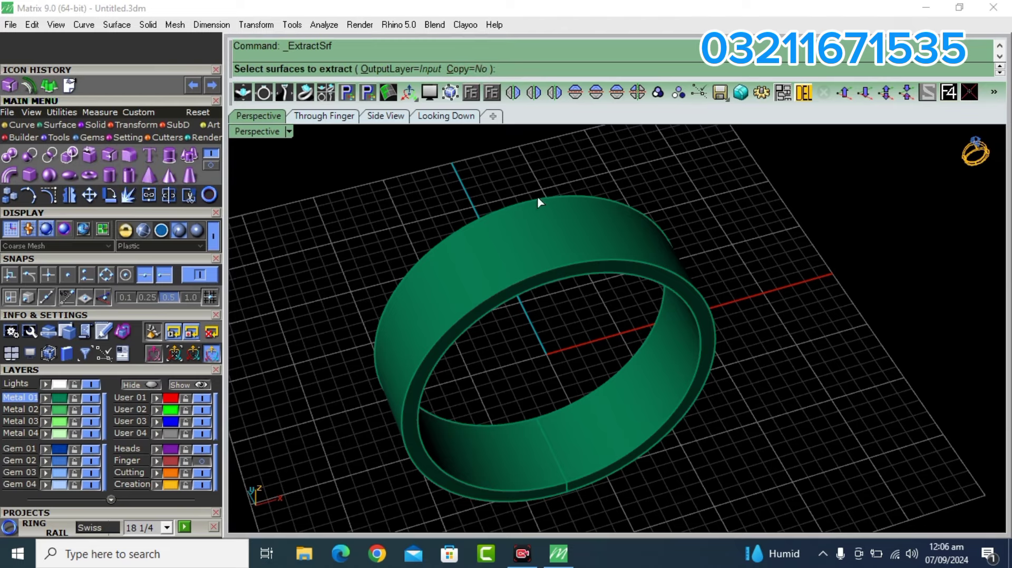
click(543, 234)
key(Return)
mouse_move(637, 252)
right_down()
mouse_move(601, 285)
mouse_move(648, 363)
right_up()
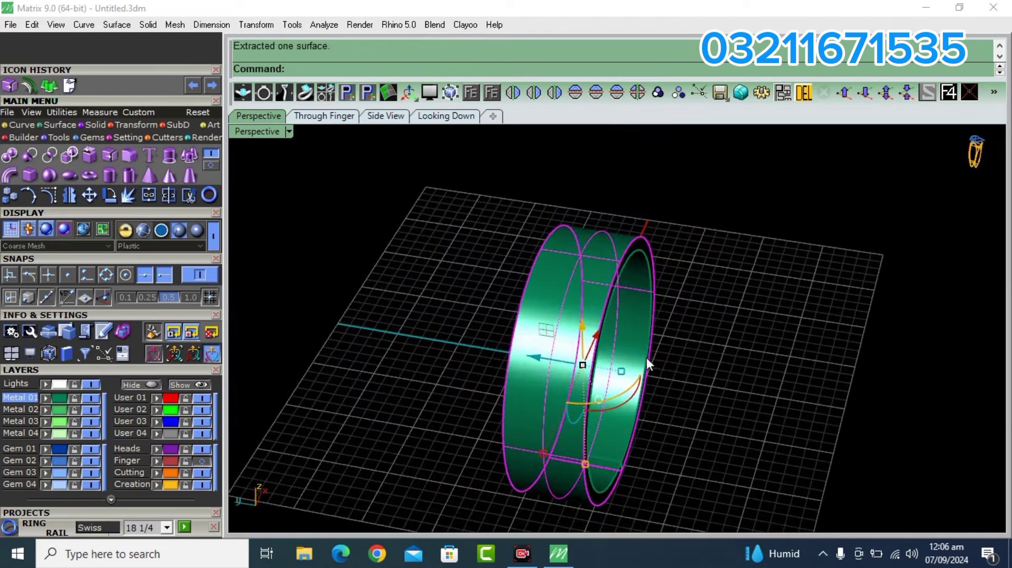
drag(531, 362, 652, 361)
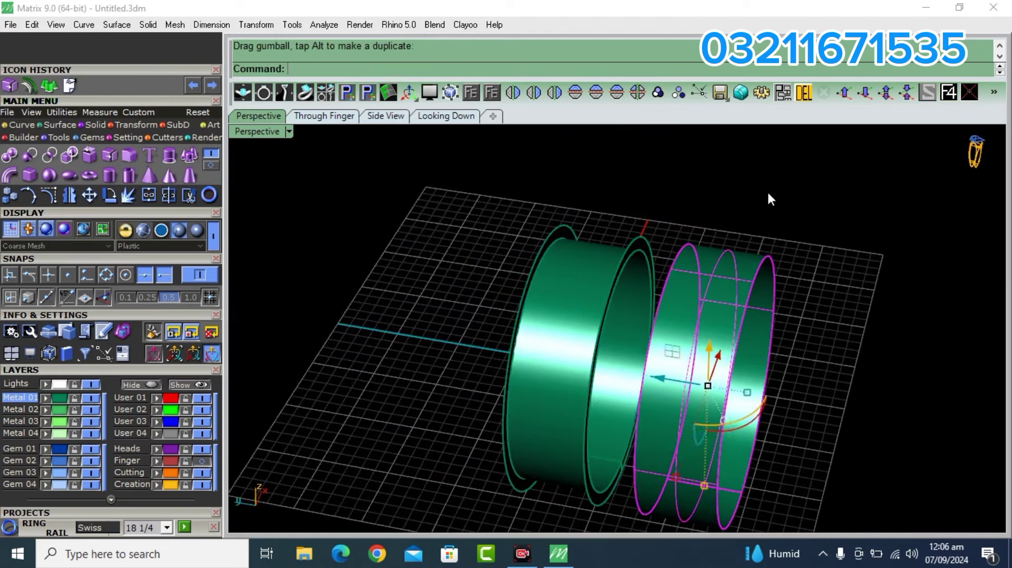
key(Escape)
scroll(611, 252, up, 2)
mouse_move(604, 305)
right_down()
mouse_move(539, 264)
mouse_move(584, 282)
right_up()
key(ctrl+z)
key(ctrl+z)
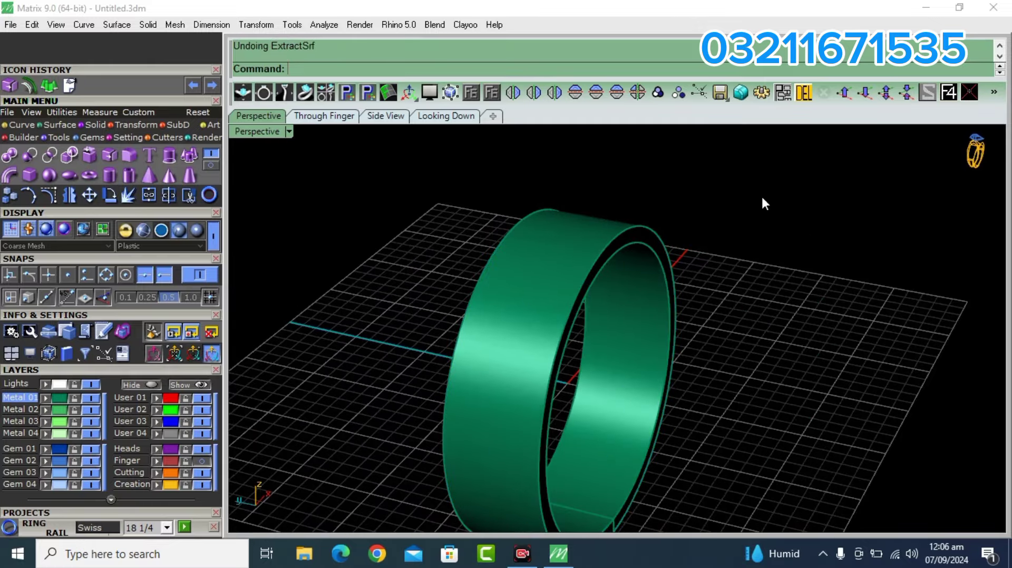
Extract a copy of the band surface with Copy=Yes, leaving the solid ring intact
click(107, 156)
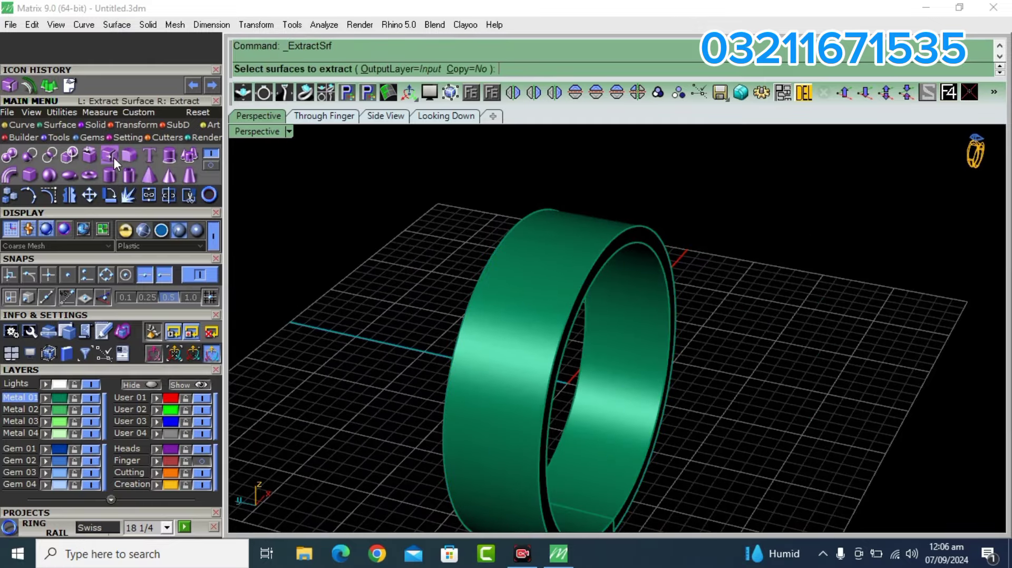
click(466, 69)
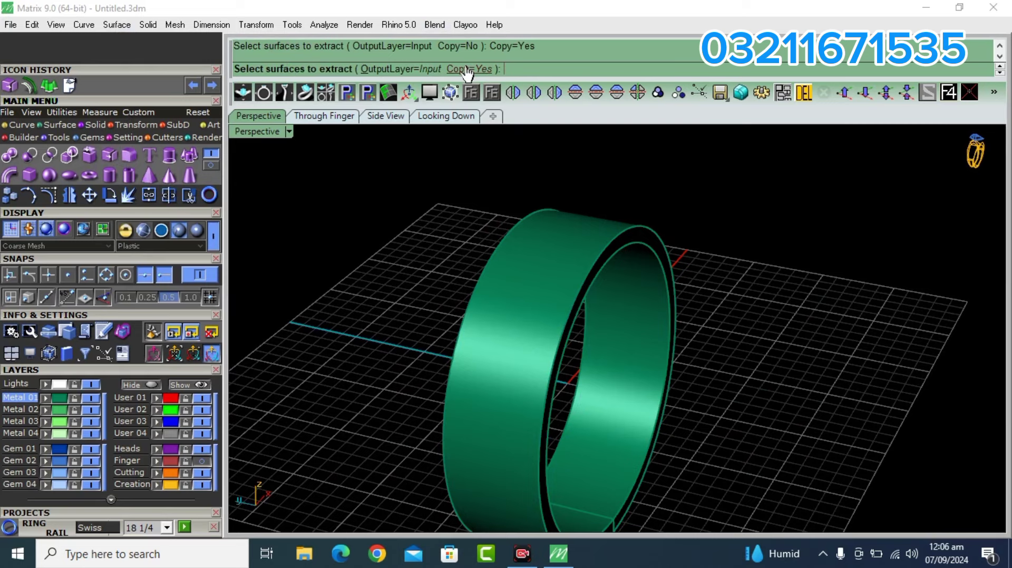
click(526, 259)
key(Return)
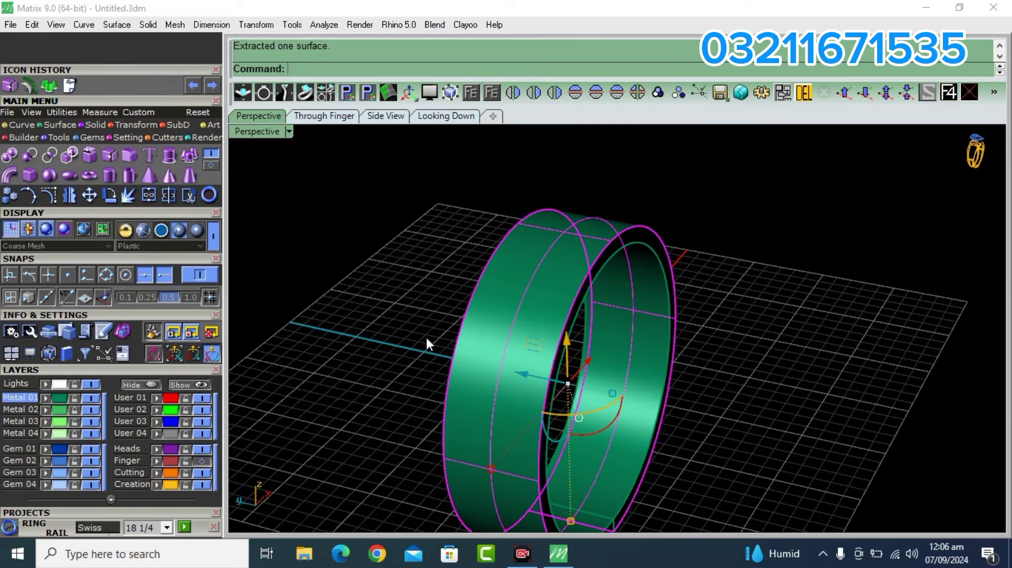
Make User 03 the current layer and move the extracted copy onto it
click(130, 421)
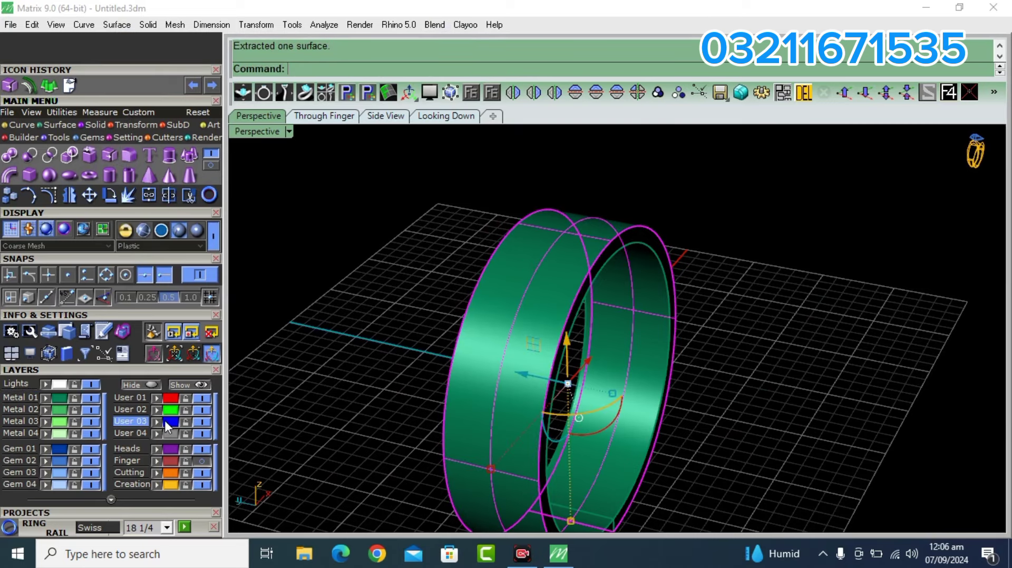
click(429, 242)
click(518, 302)
click(552, 343)
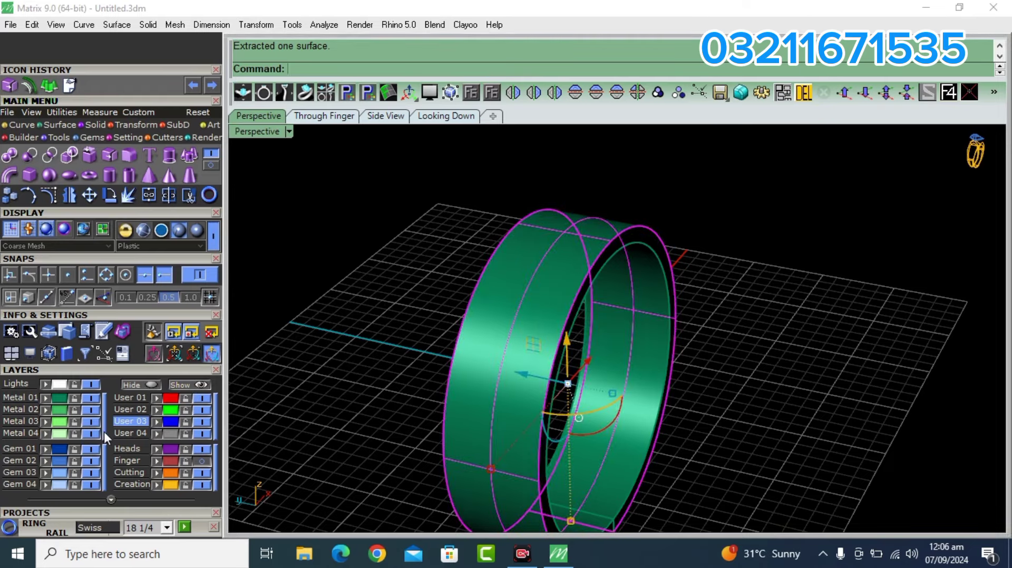
click(159, 423)
click(392, 281)
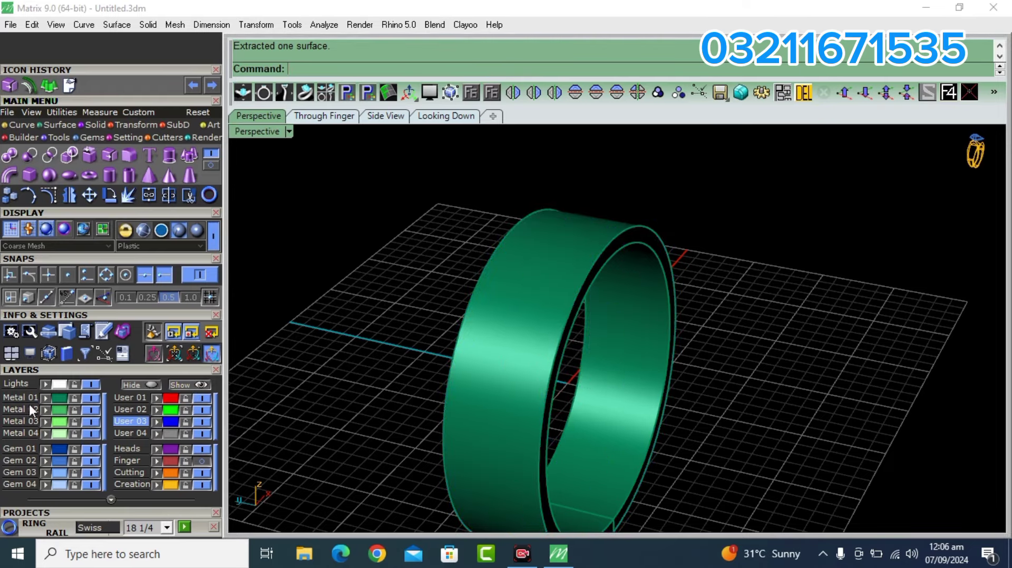
Hide the Metal 01 layer, move the band copy to User 04, and reselect it
click(87, 398)
right_drag(538, 269, 469, 276)
click(469, 276)
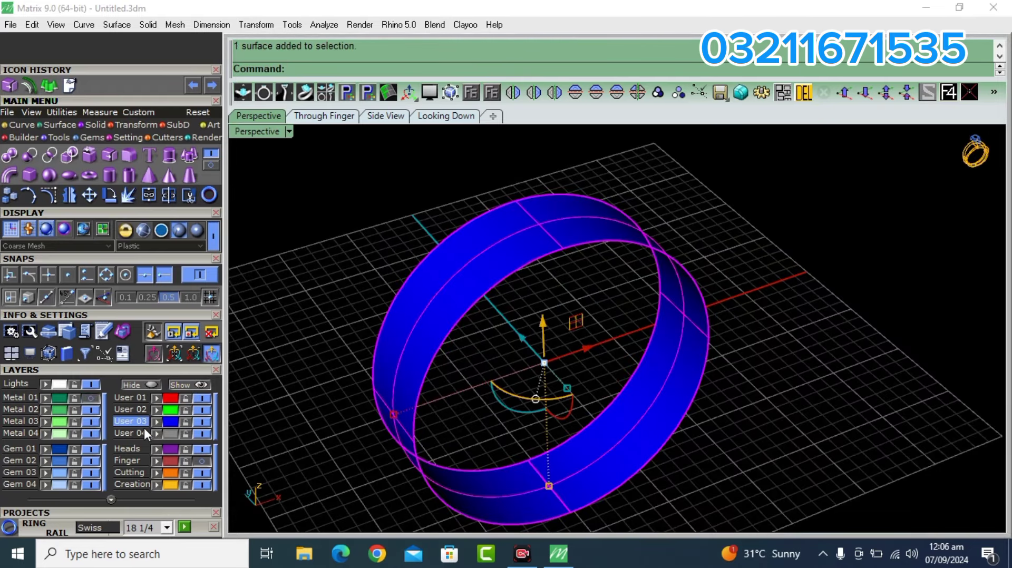
click(156, 434)
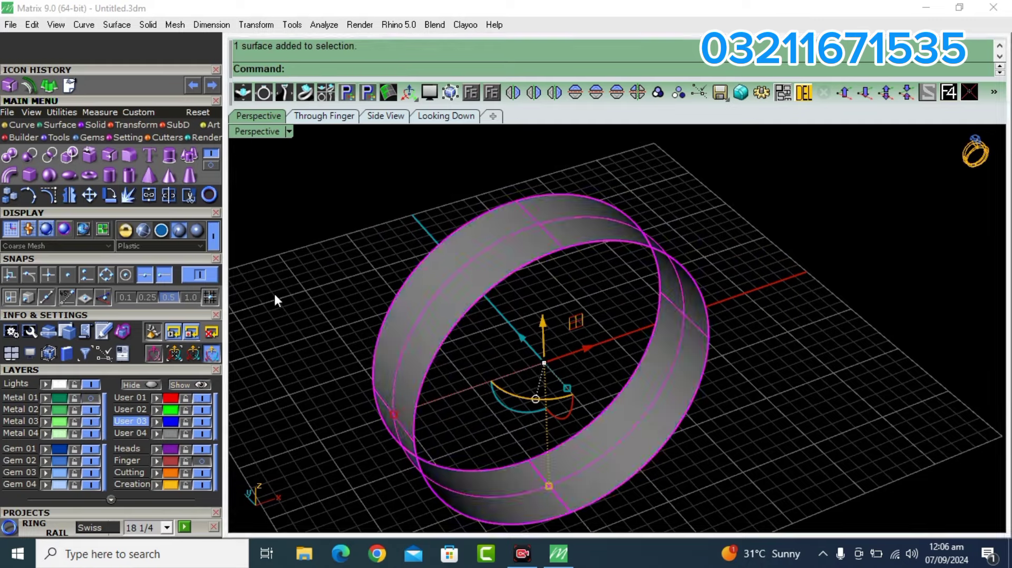
click(305, 271)
mouse_move(599, 158)
right_down()
mouse_move(672, 285)
mouse_move(615, 332)
mouse_move(506, 256)
right_up()
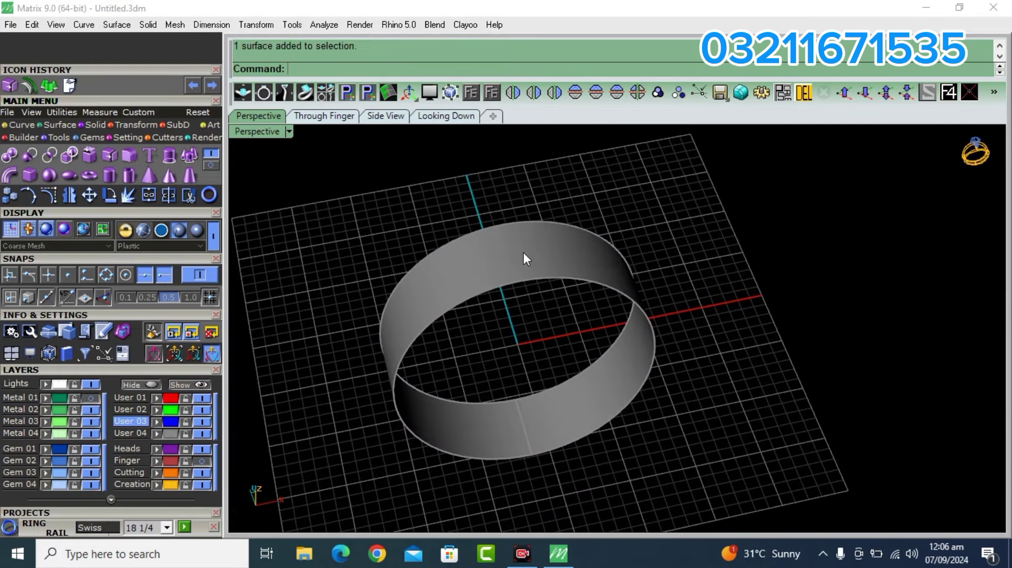
click(524, 253)
Run Smash on the band surface with Labels=Yes to unroll it into a flat strip
text(ma)
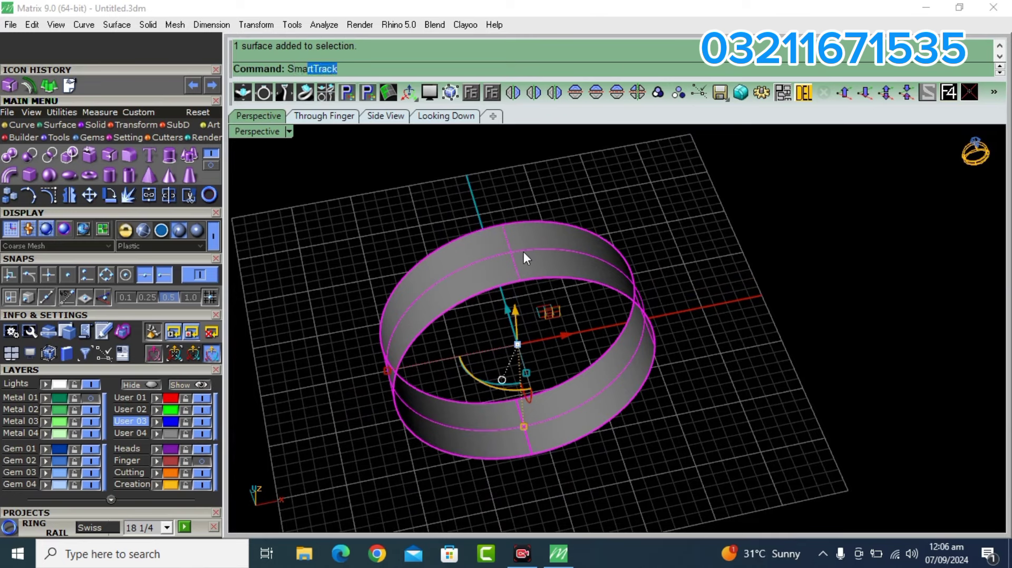
click(327, 93)
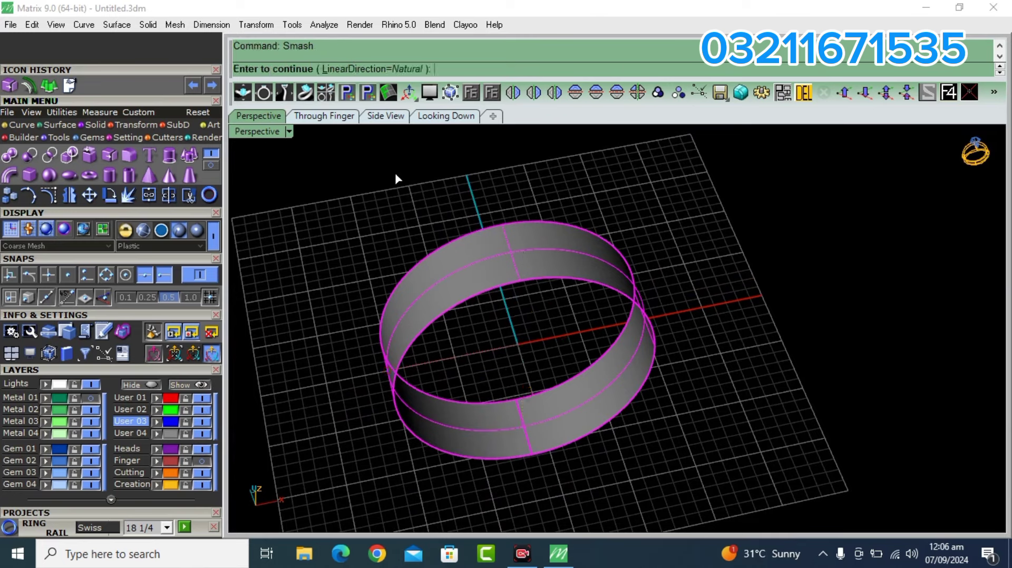
key(Return)
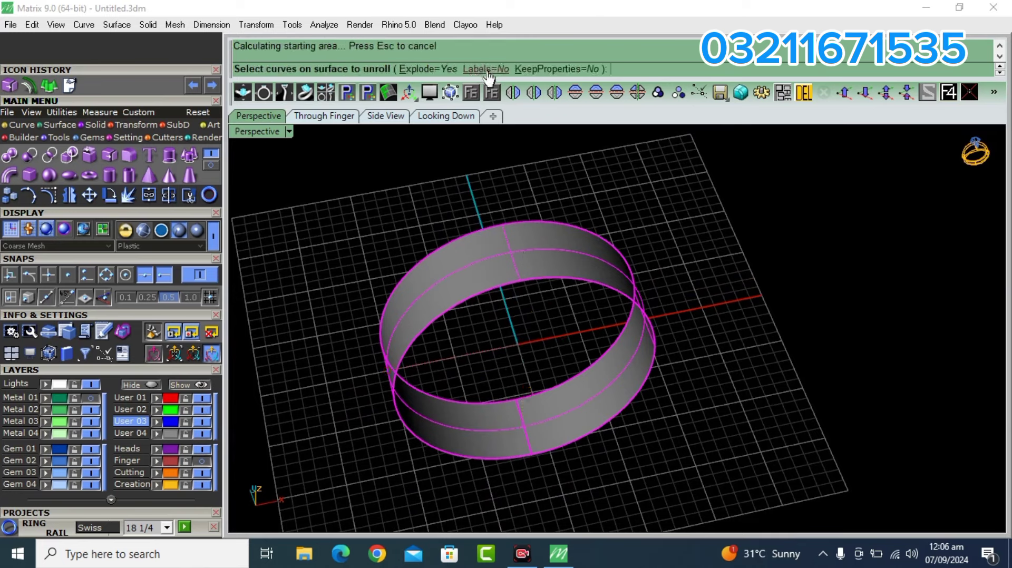
click(487, 72)
key(Return)
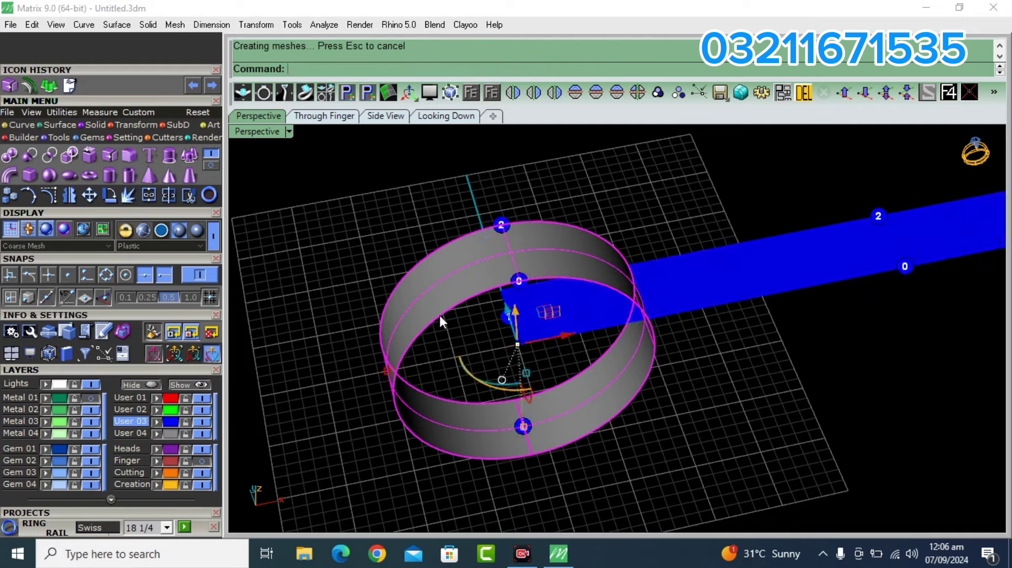
Hide the User 04 layer so only the flat labelled strip remains visible
right_drag(439, 315, 535, 174)
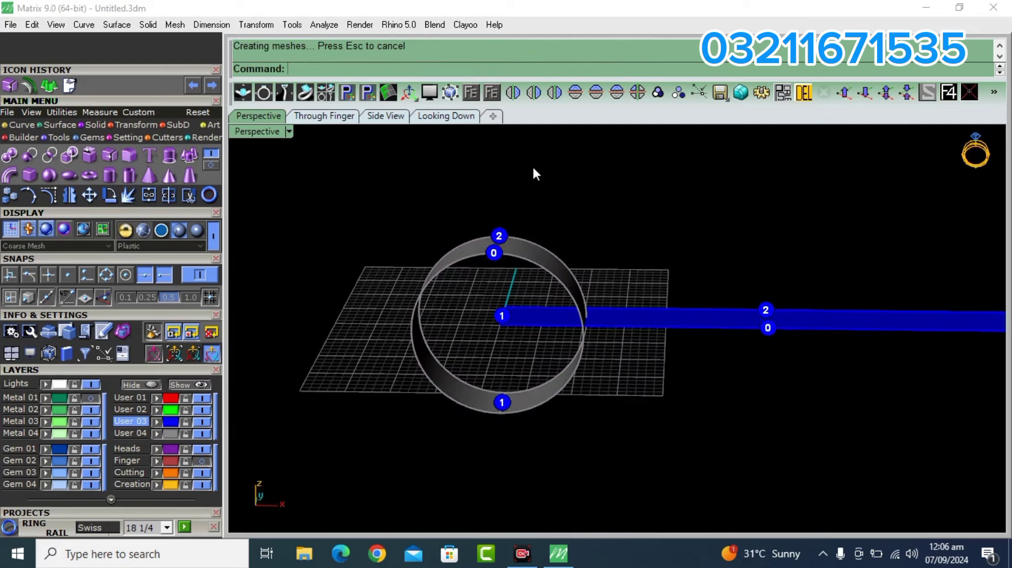
drag(461, 268, 462, 268)
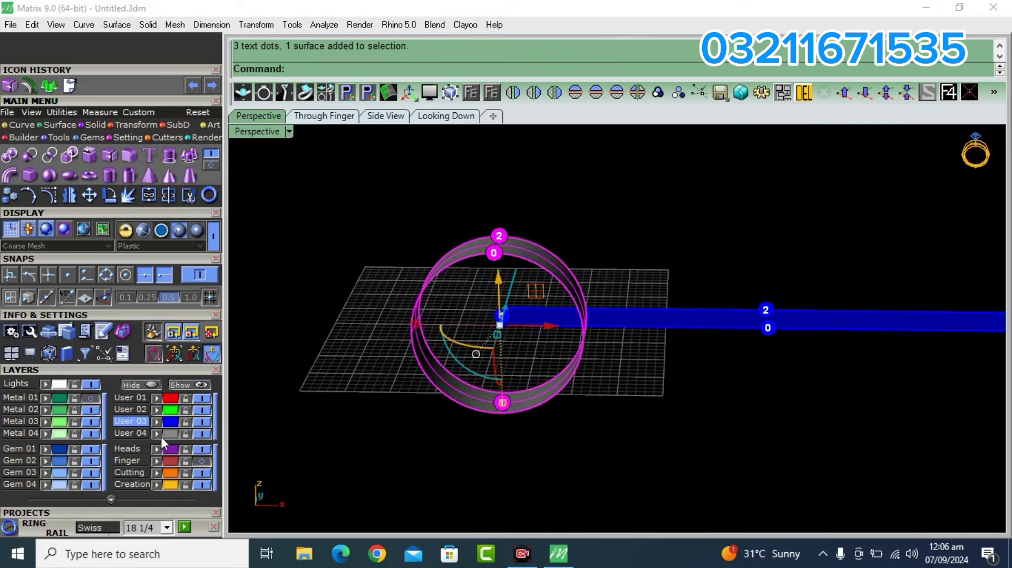
click(265, 460)
right_drag(265, 460, 578, 319)
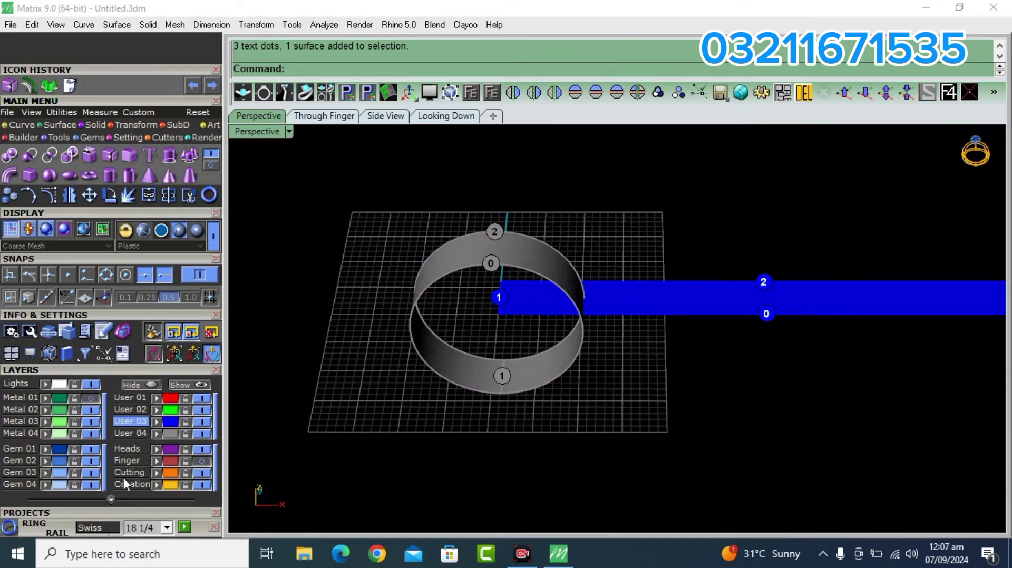
click(198, 433)
right_drag(584, 375, 506, 316)
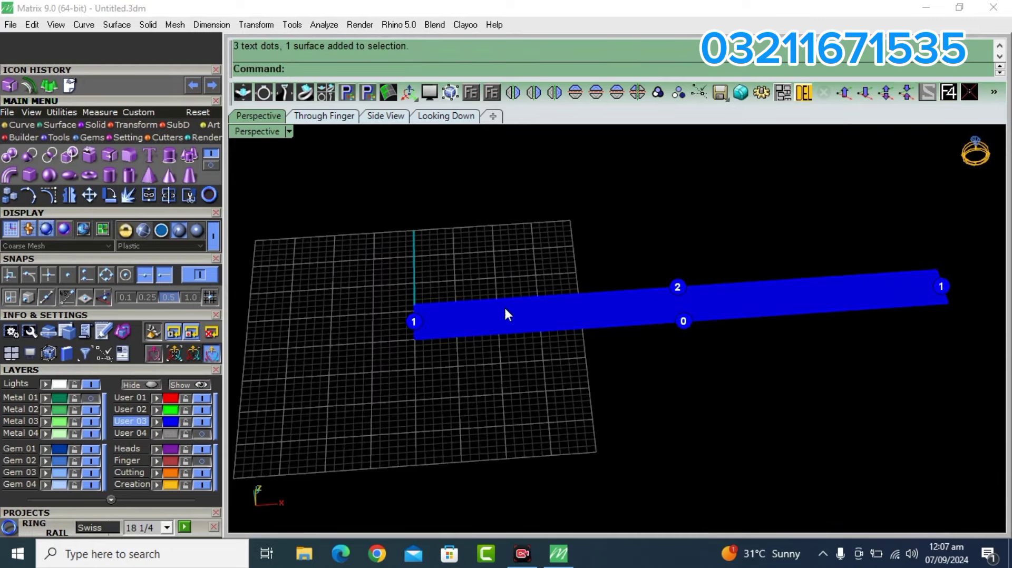
Move the strip to the Heads layer, duplicate its border curve, and hide the strip surface
click(483, 323)
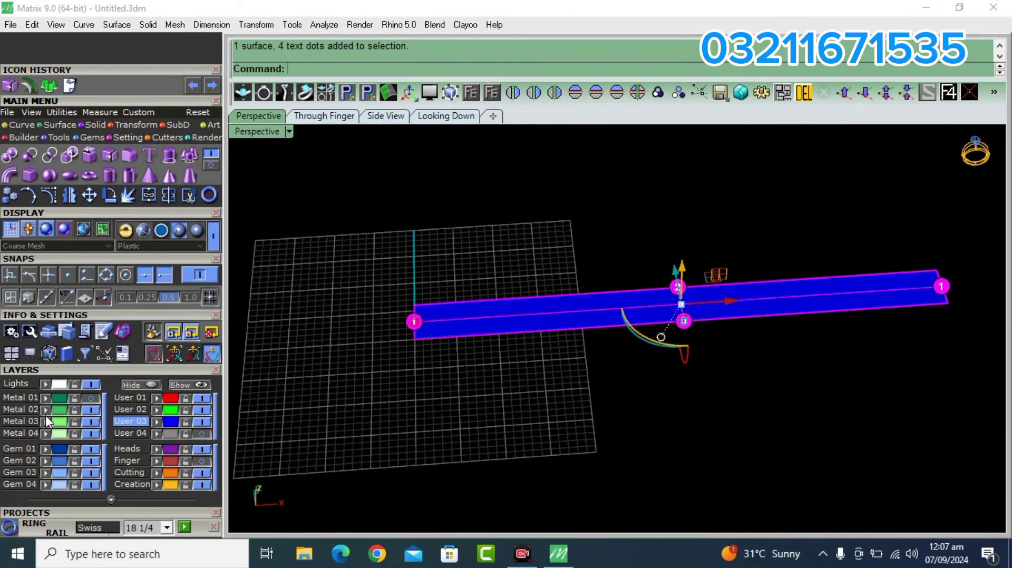
click(157, 448)
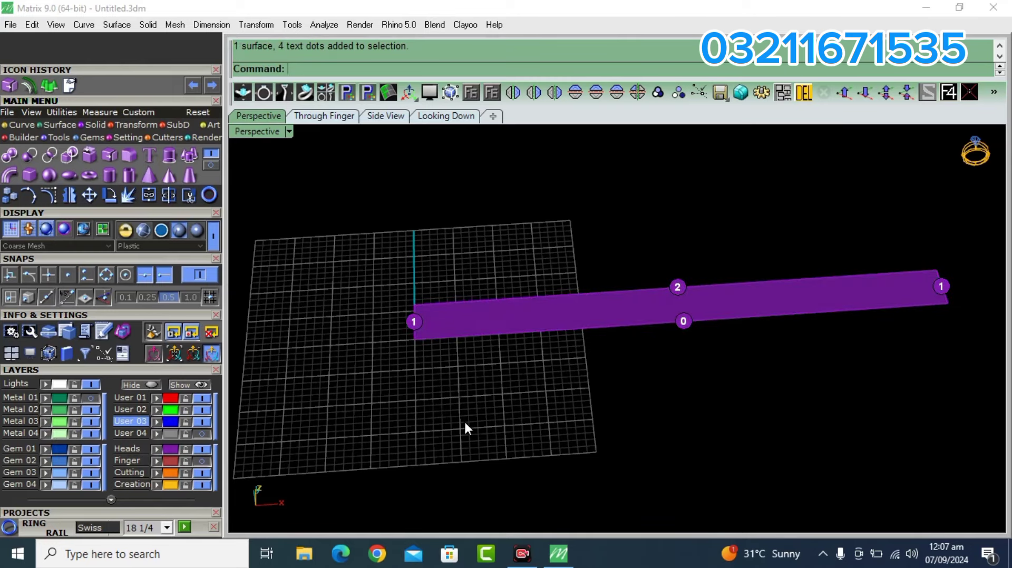
click(625, 311)
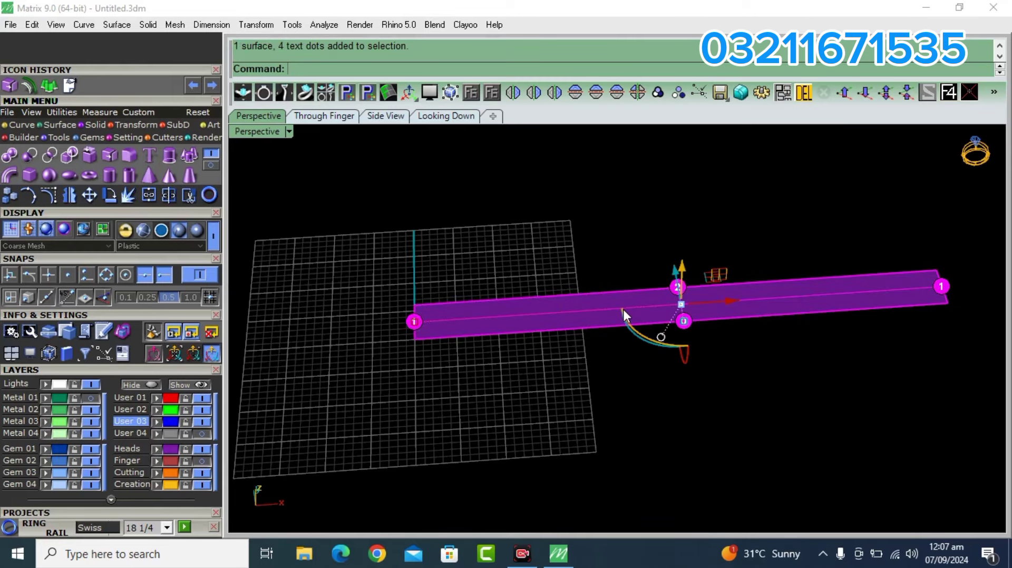
click(27, 125)
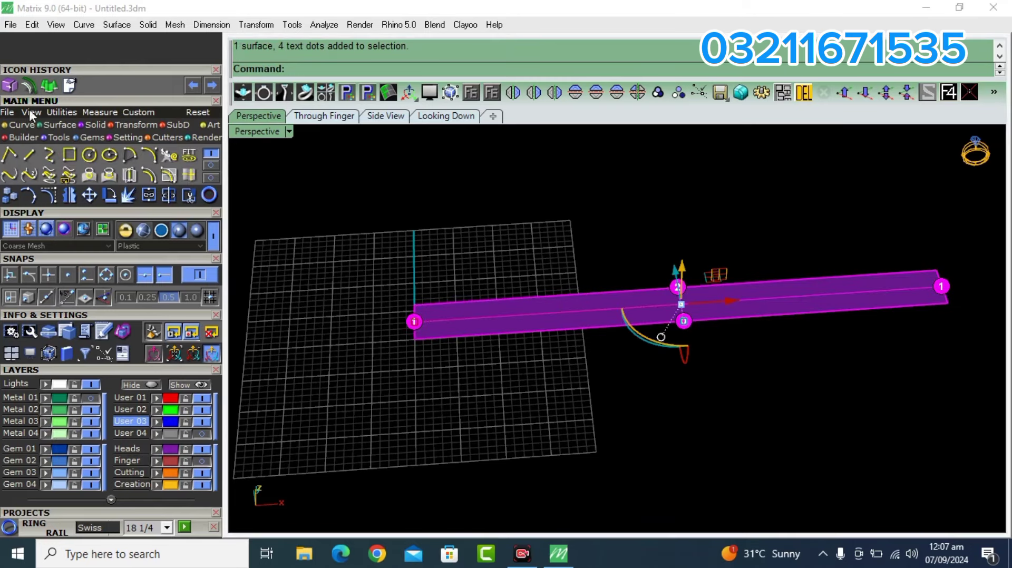
click(192, 175)
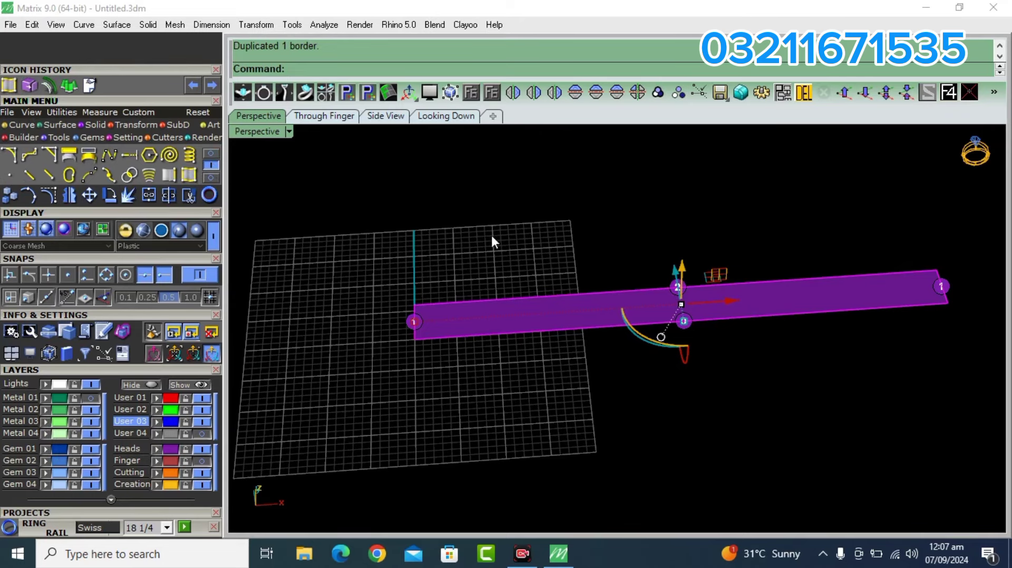
click(202, 451)
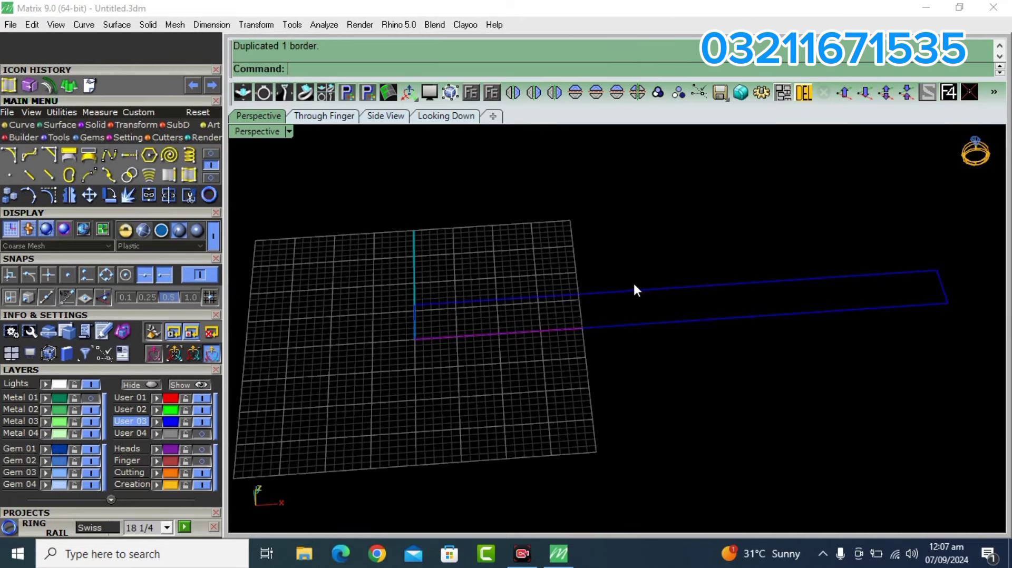
shift+right_drag(634, 281, 628, 334)
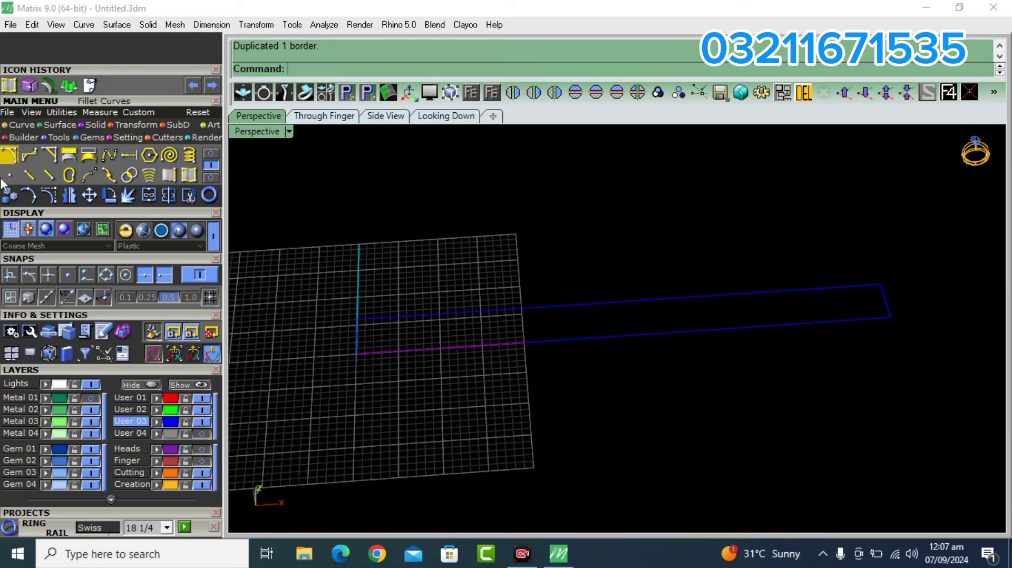
Draw a line across the outline between the midpoints of its long edges
click(24, 124)
click(29, 154)
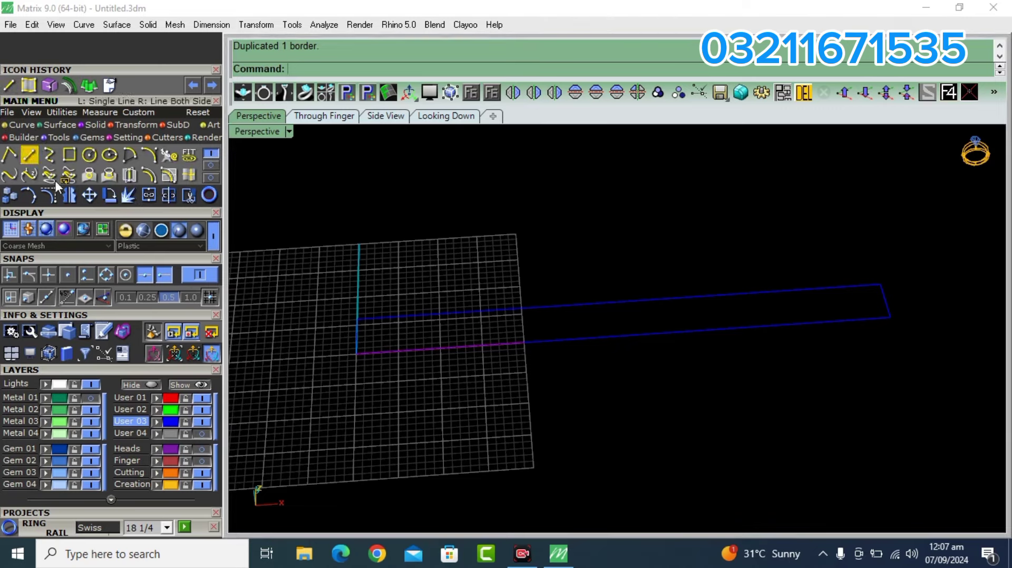
mouse_move(539, 273)
right_down()
mouse_move(615, 303)
mouse_move(383, 143)
right_up()
click(615, 301)
click(623, 340)
In the Looking Down view, draw a BothSides centreline from the cross line's midpoint along the strip
click(446, 115)
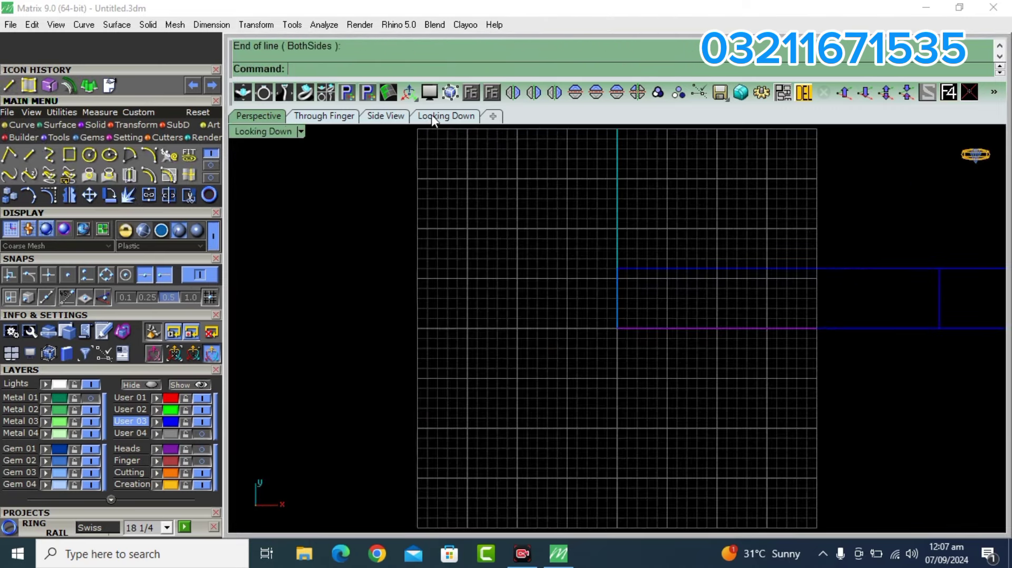
scroll(590, 309, down, 3)
scroll(666, 321, up, 5)
scroll(667, 321, up, 2)
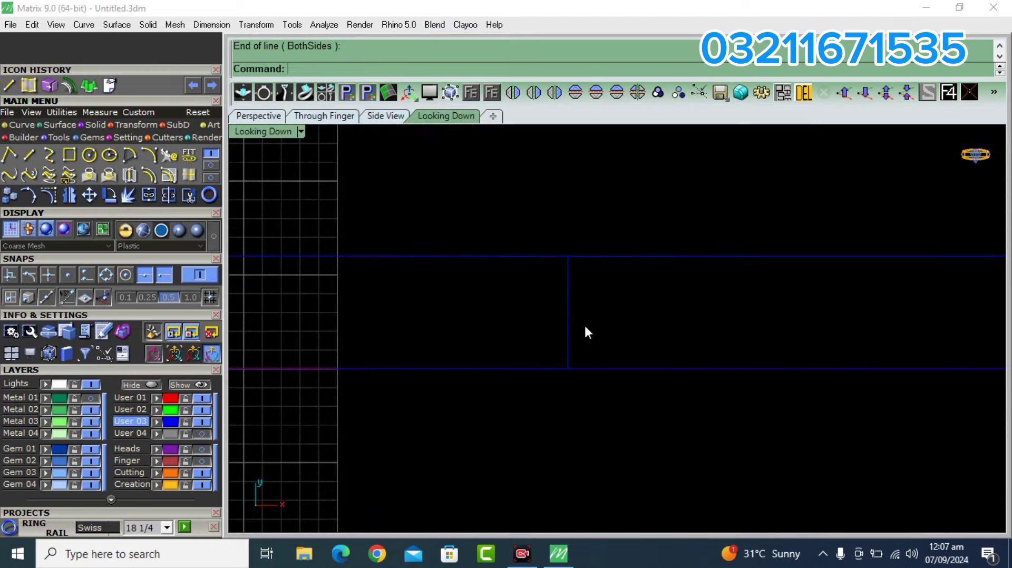
key(Return)
click(580, 315)
scroll(640, 329, down, 2)
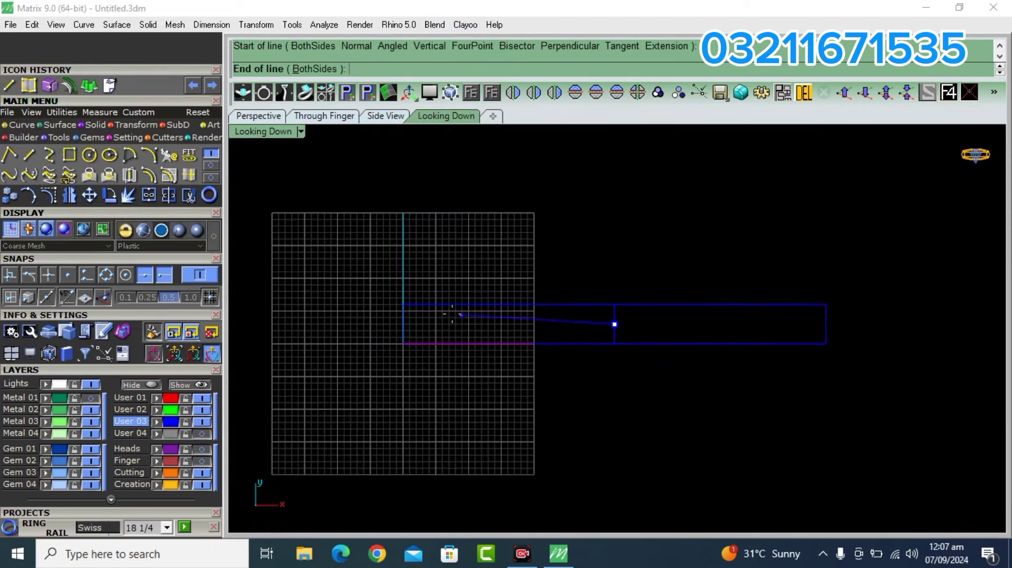
click(314, 69)
click(414, 330)
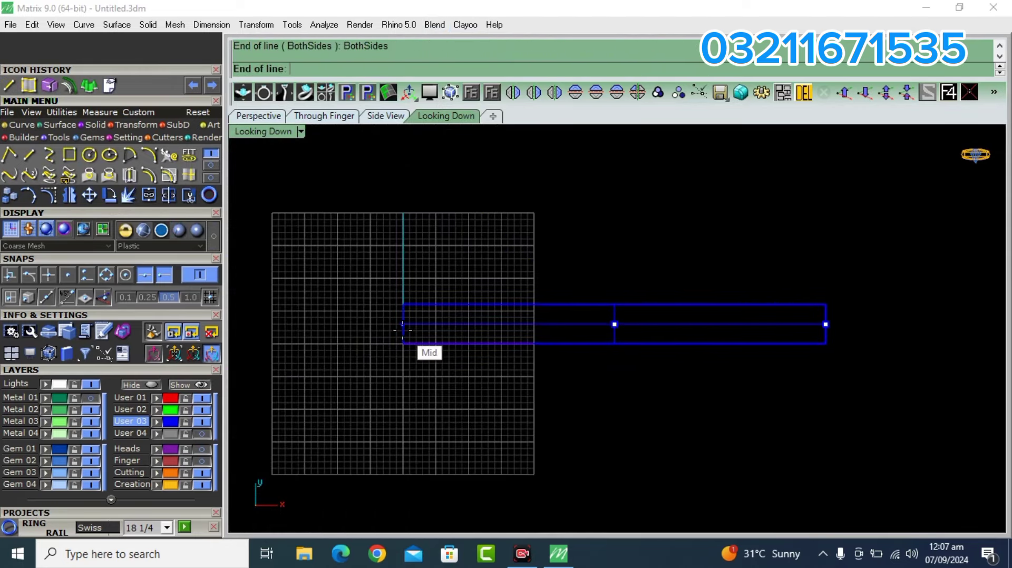
scroll(619, 313, up, 2)
scroll(619, 312, up, 1)
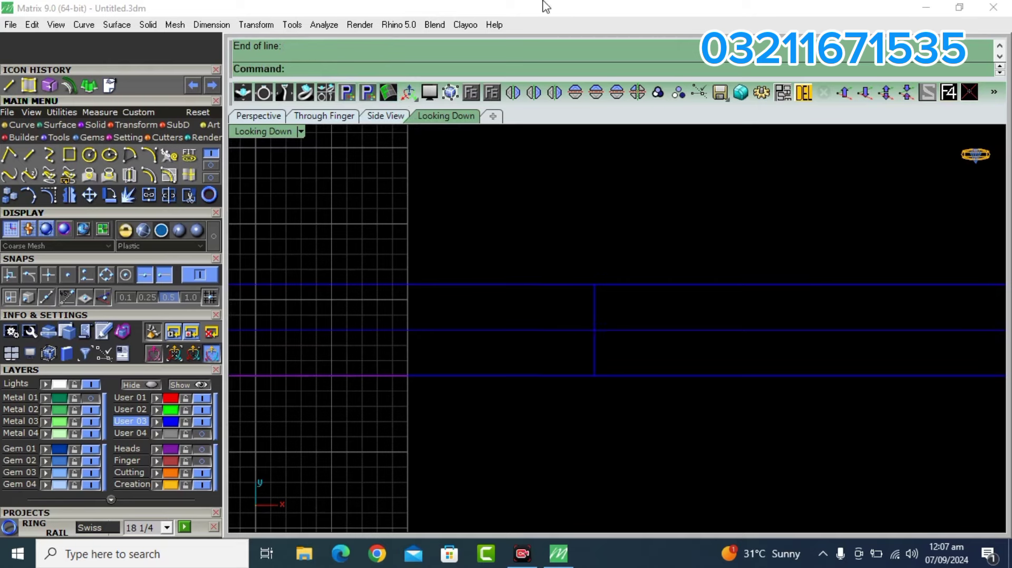
Draw a diagonal line from the cross-line intersection down to the centreline using Near snap
click(29, 155)
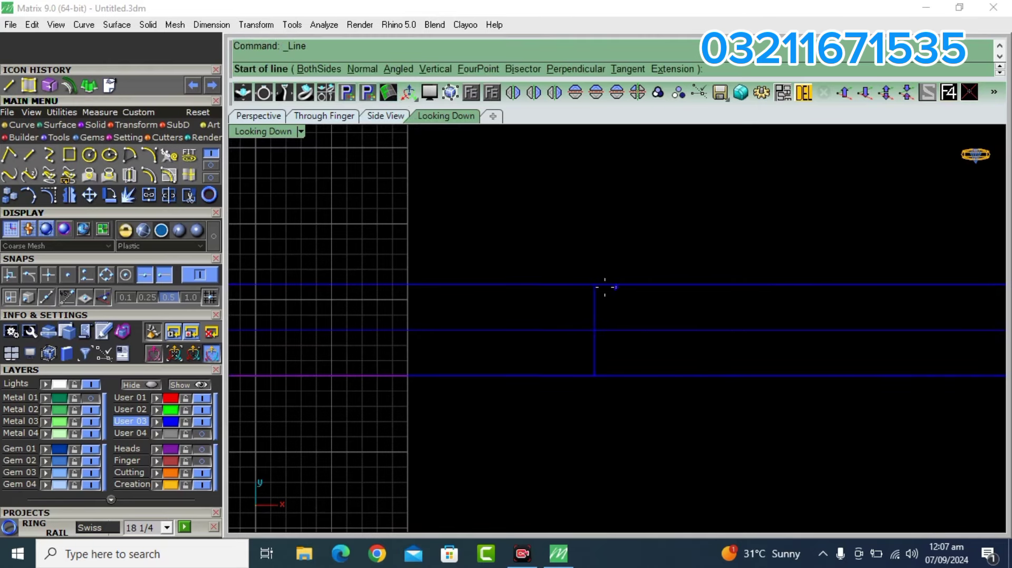
click(593, 284)
scroll(565, 323, up, 3)
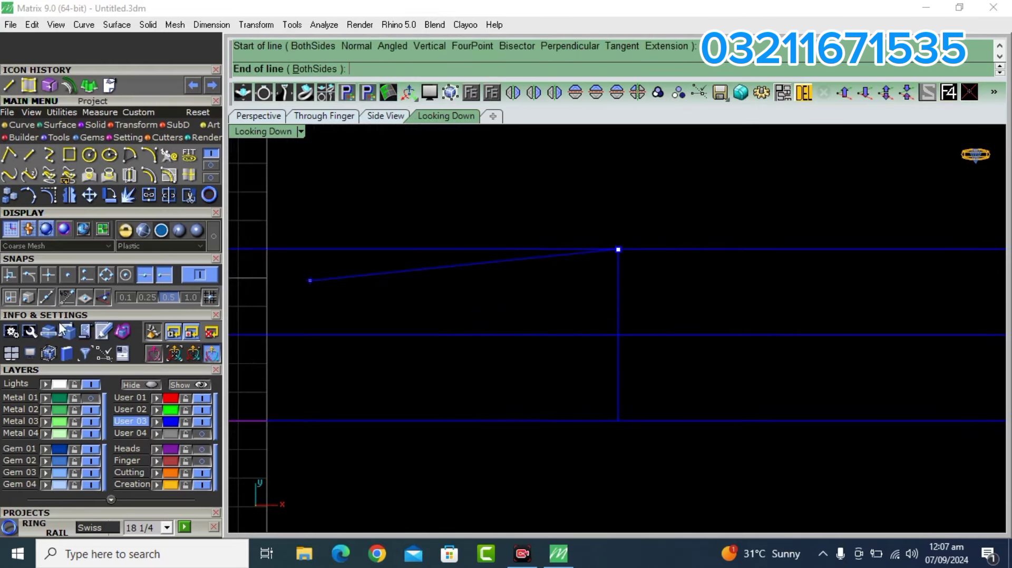
click(86, 274)
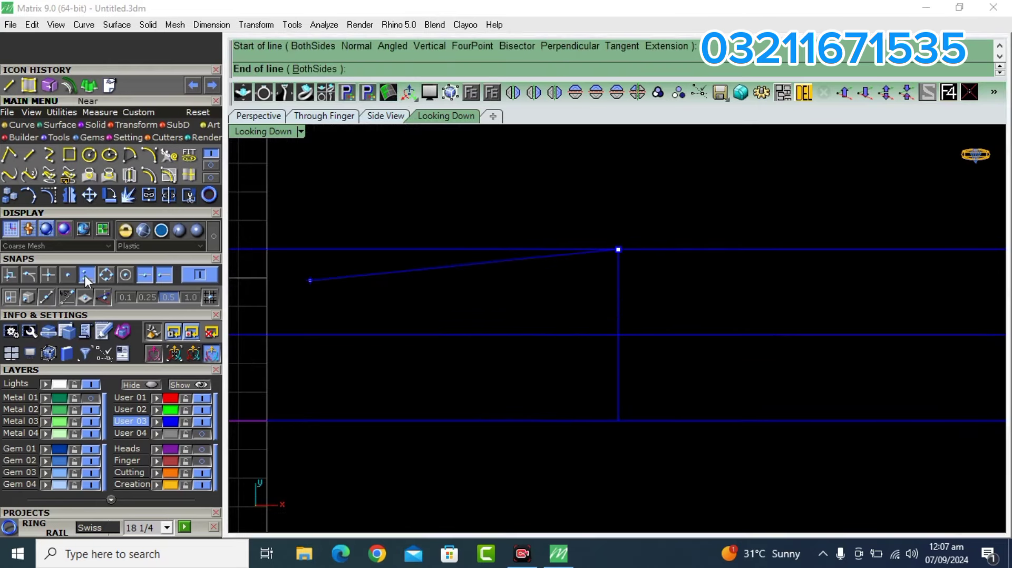
click(573, 335)
Mirror the diagonal across the cross line, then across the centreline, forming a diamond
click(581, 312)
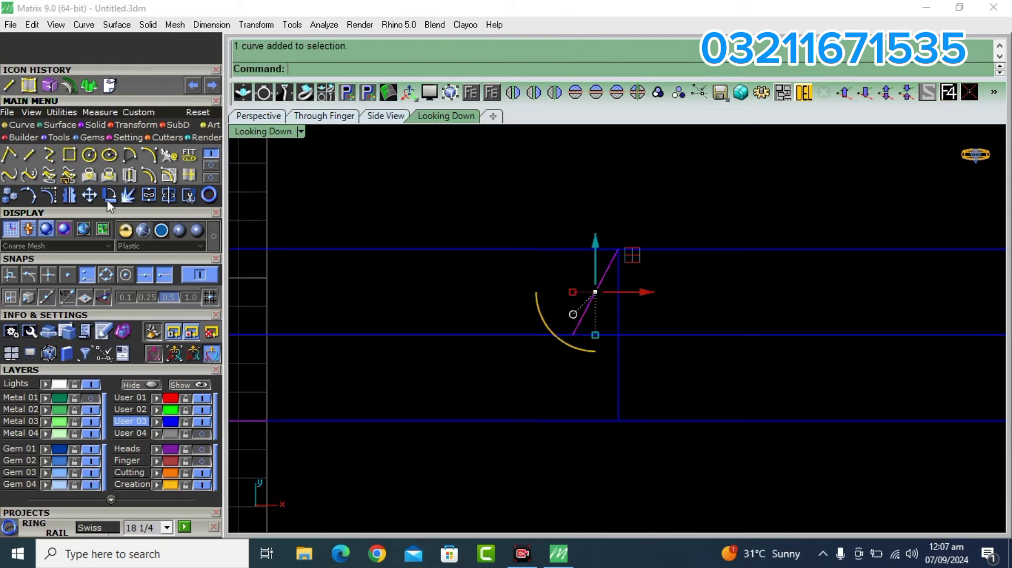
click(71, 196)
click(618, 279)
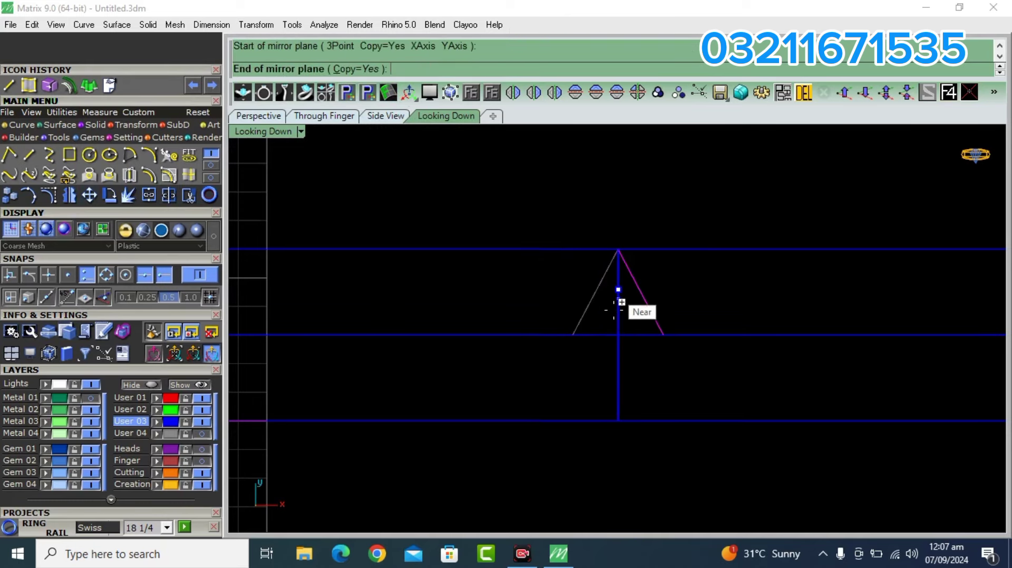
click(637, 315)
click(643, 301)
key(Return)
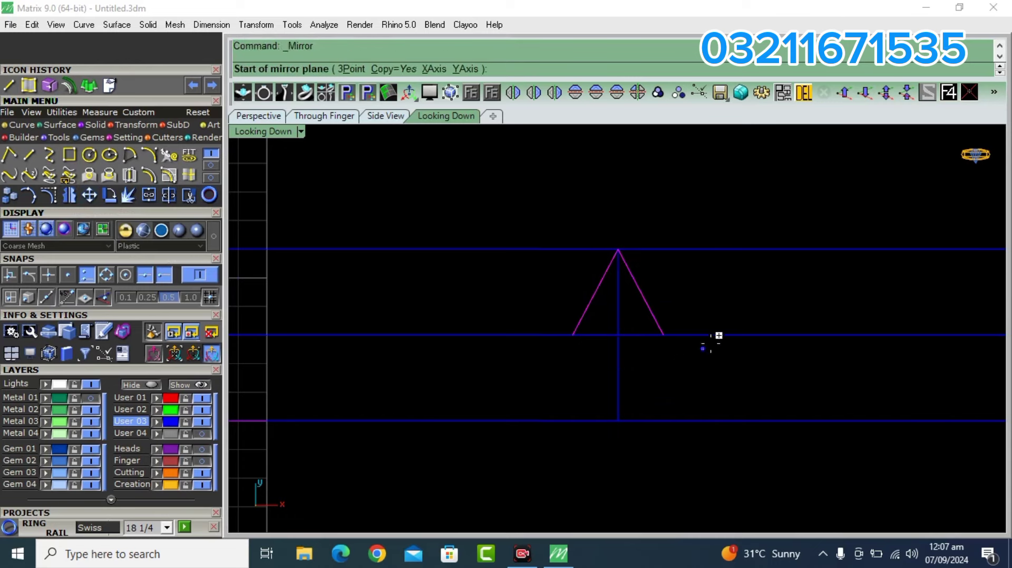
click(714, 334)
click(759, 334)
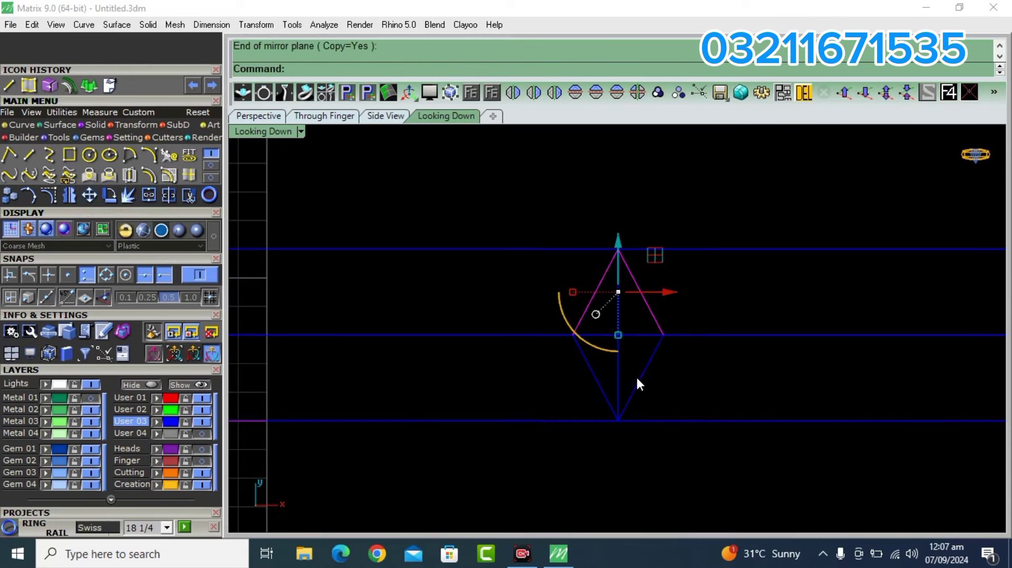
Join the four edges into one closed diamond, narrow it horizontally, and view in Perspective
click(592, 376)
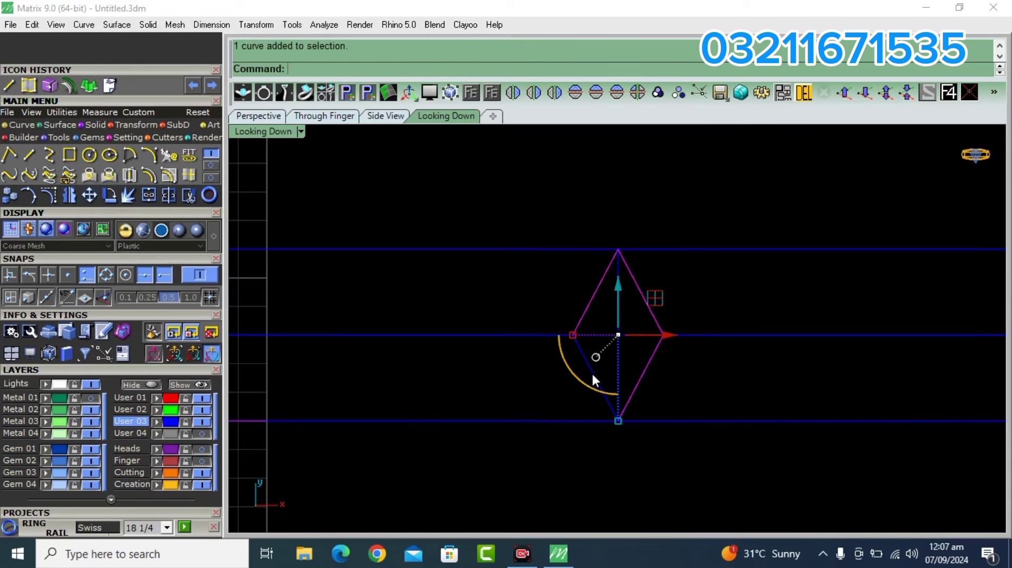
click(146, 196)
scroll(602, 343, up, 3)
drag(540, 325, 558, 324)
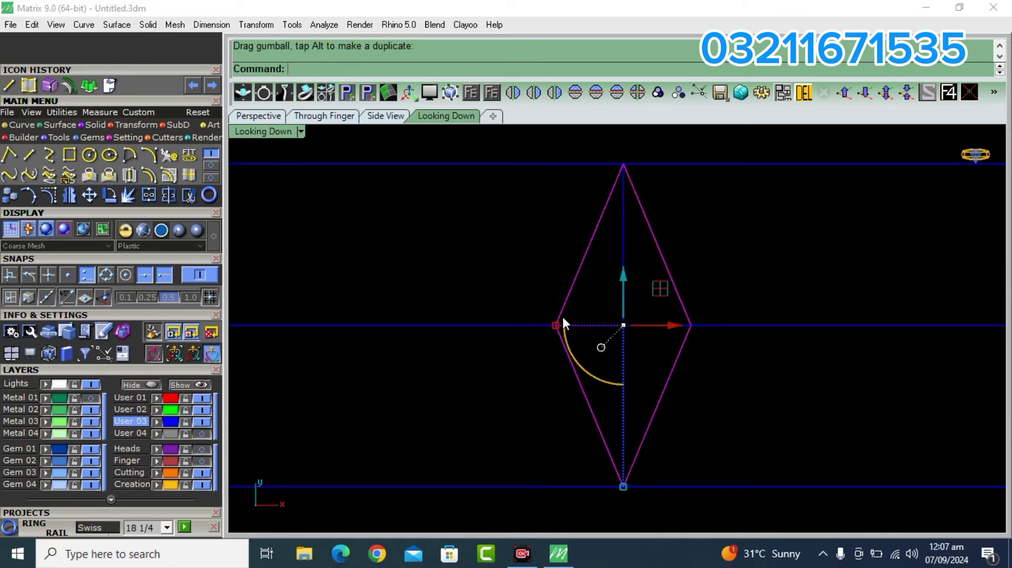
scroll(545, 216, down, 2)
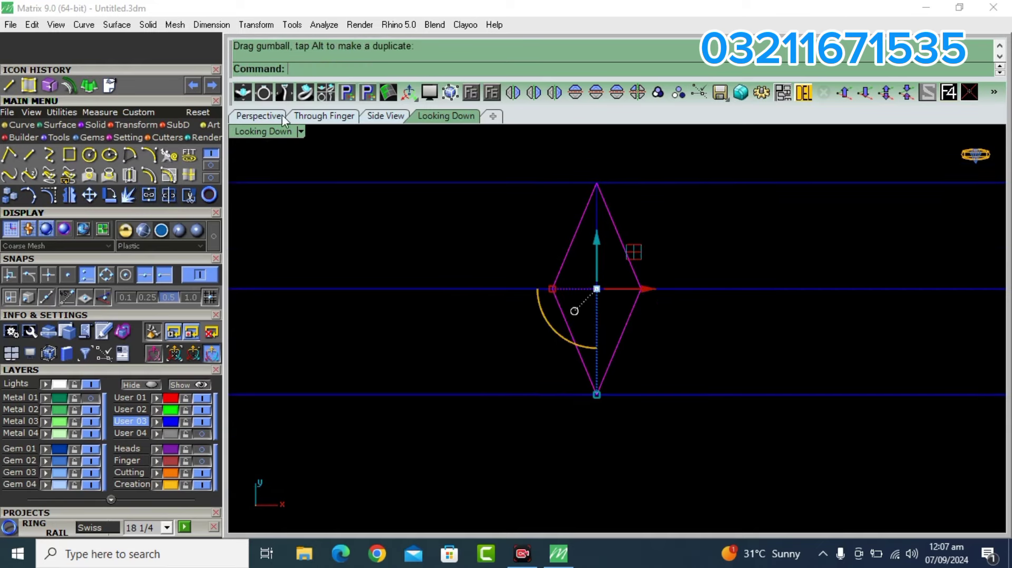
click(254, 114)
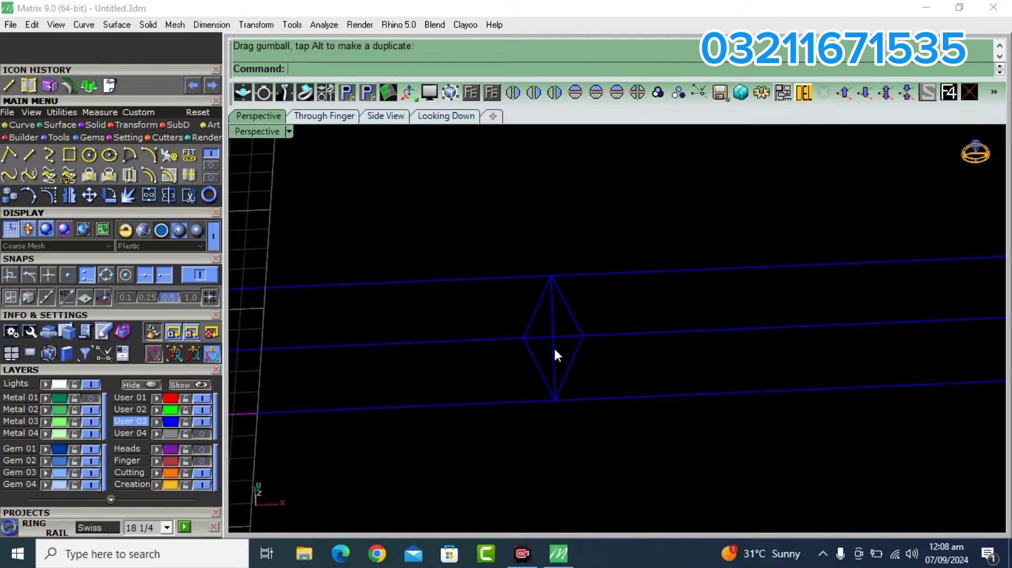
scroll(573, 357, up, 3)
Hide the centreline and explode the diamond into four separate edges
click(571, 361)
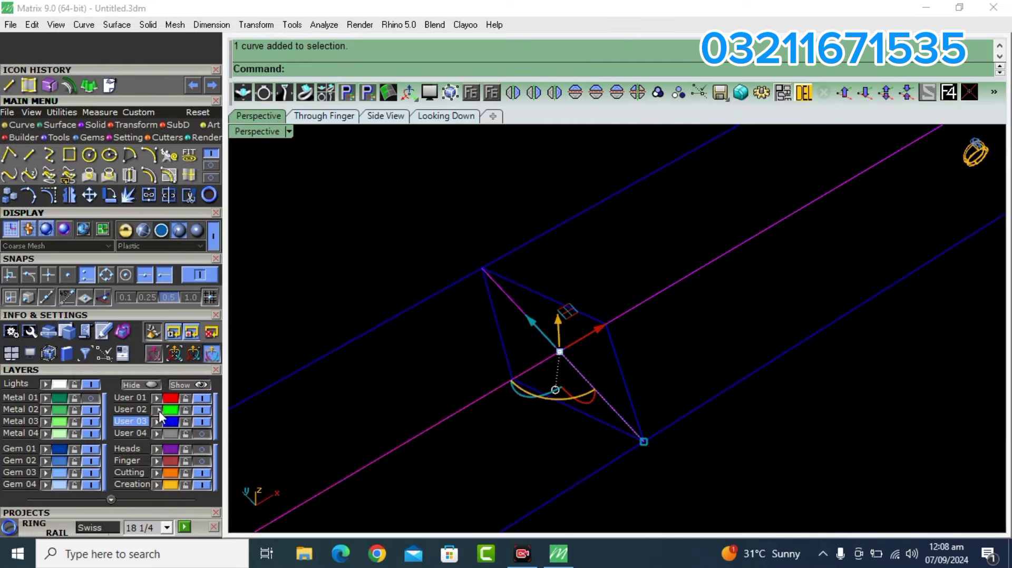
click(202, 410)
click(621, 357)
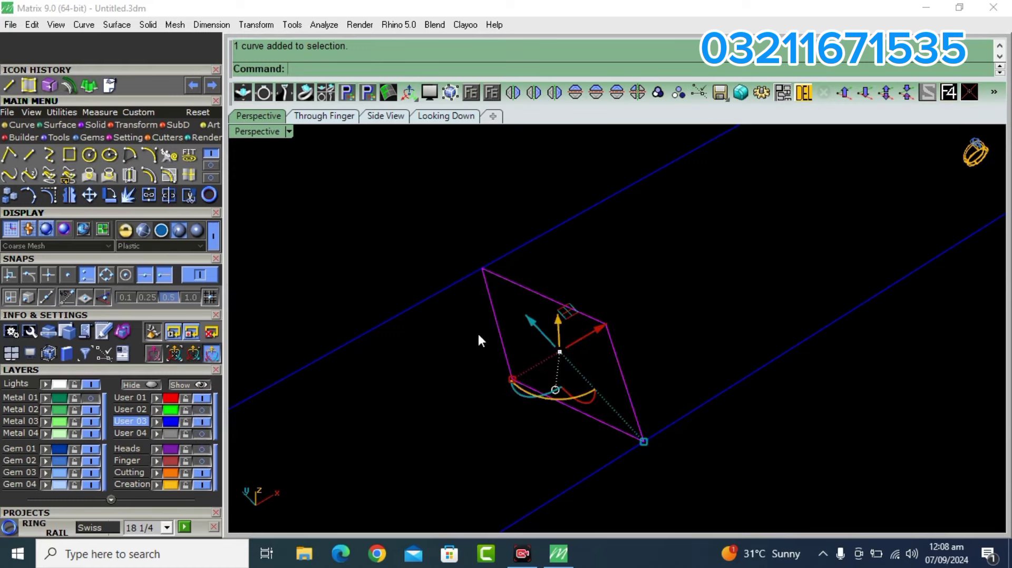
click(169, 155)
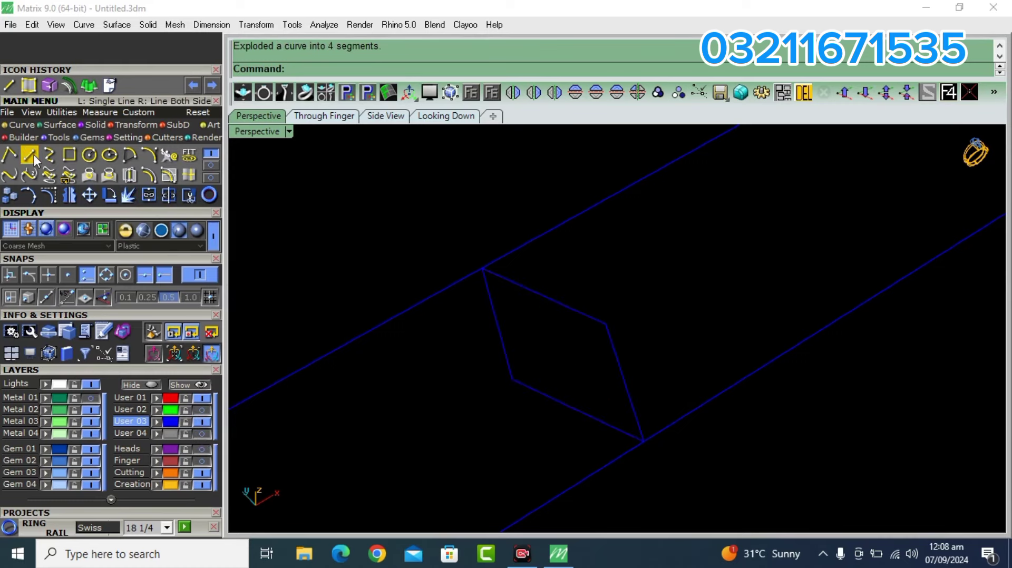
Draw a line from the diamond's bottom vertex to its top vertex
click(29, 154)
click(643, 441)
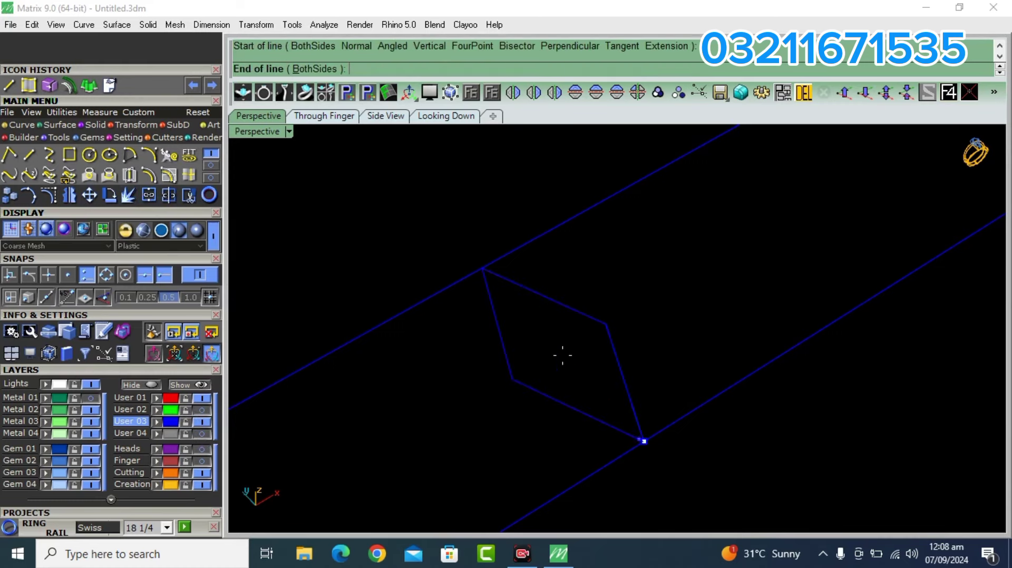
click(485, 271)
click(549, 341)
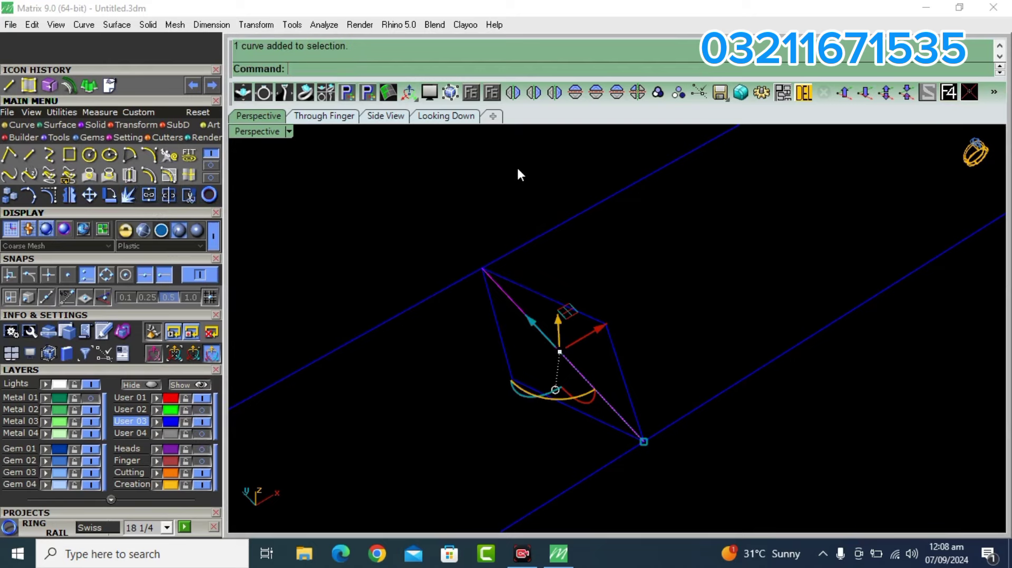
click(662, 207)
right_drag(662, 207, 630, 334)
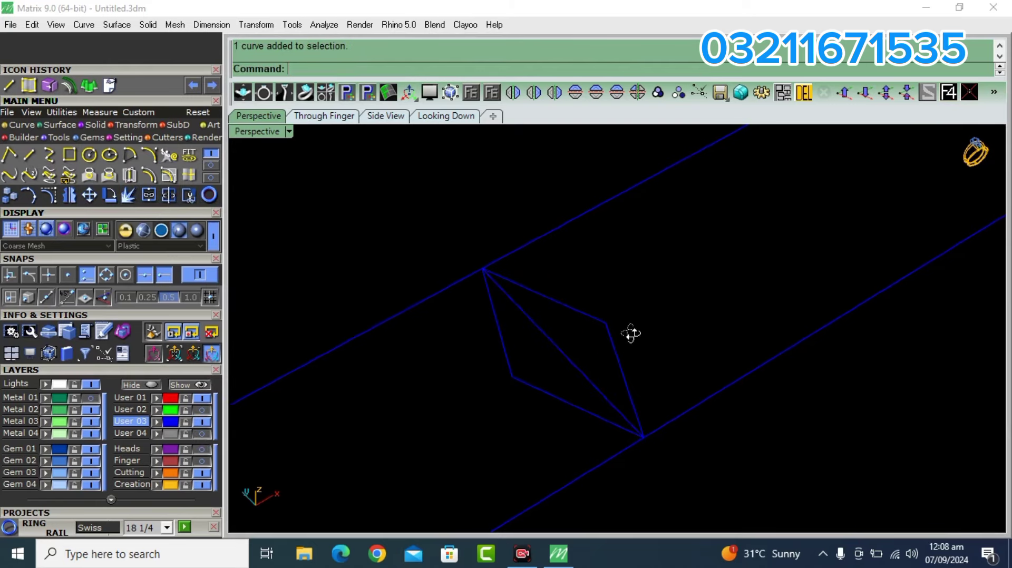
Draw a 0.8-long vertical line rising from the diamond's centre in Through Finger view
click(28, 154)
click(558, 335)
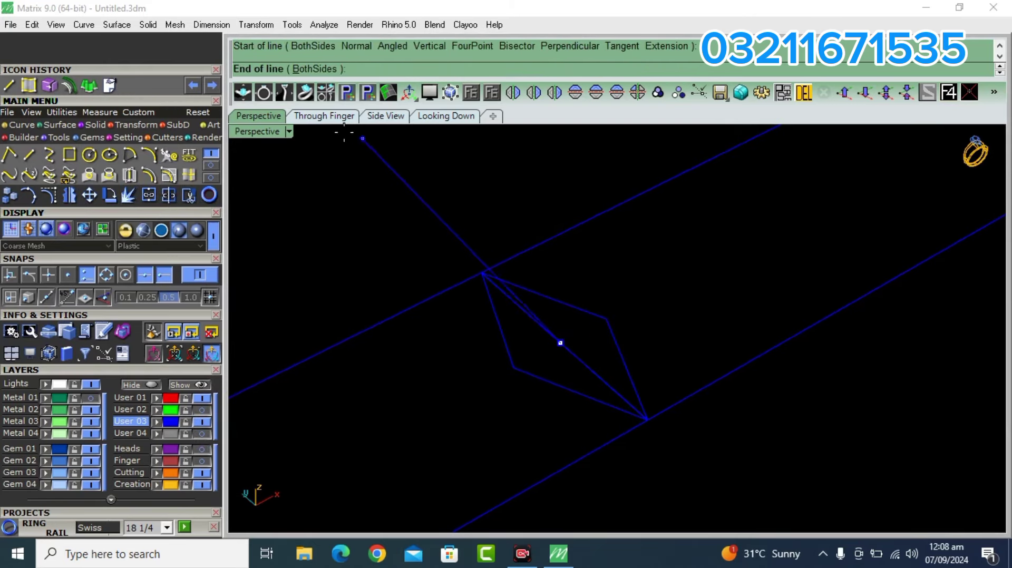
click(324, 116)
scroll(932, 328, up, 5)
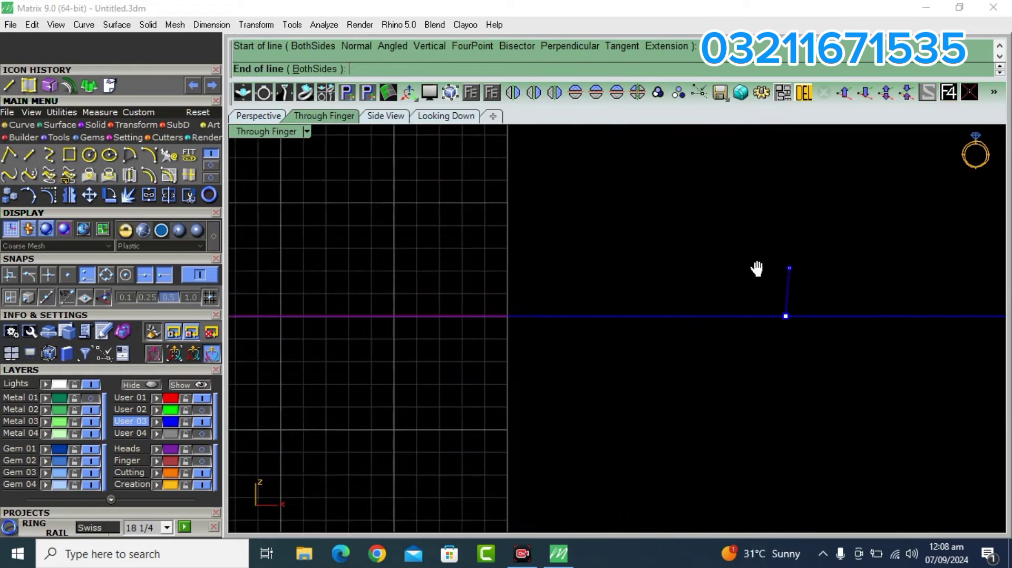
scroll(759, 271, up, 2)
text(1)
key(Return)
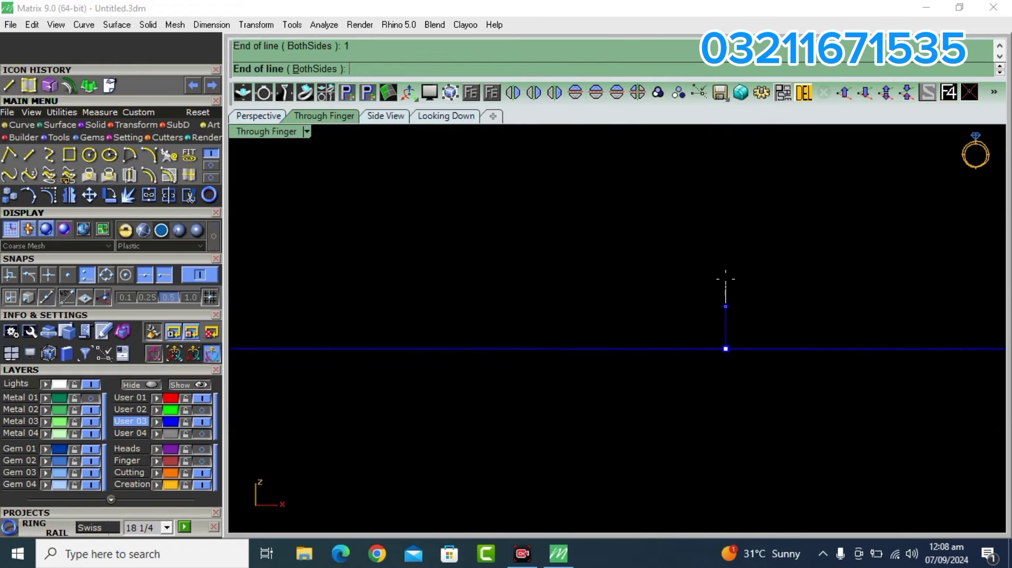
key(Return)
click(724, 281)
click(261, 117)
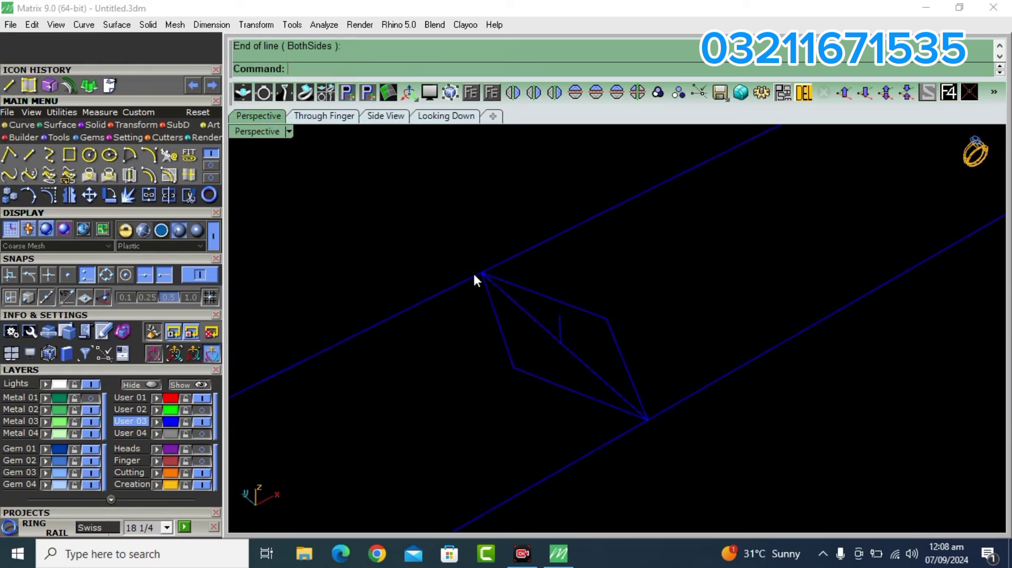
Draw a sloped line from the diamond's lower corner to the top of the vertical line
click(29, 157)
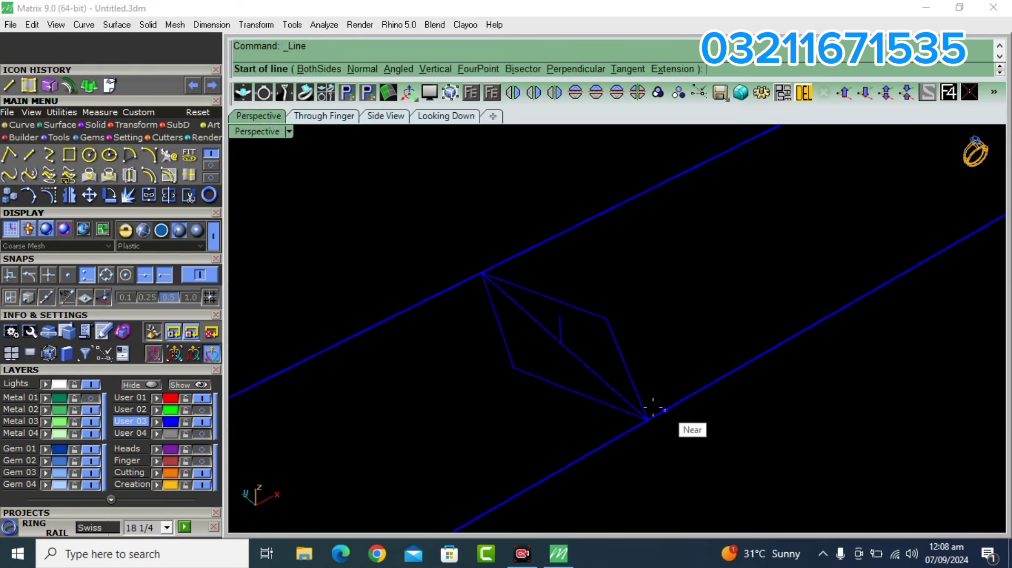
click(640, 412)
click(553, 298)
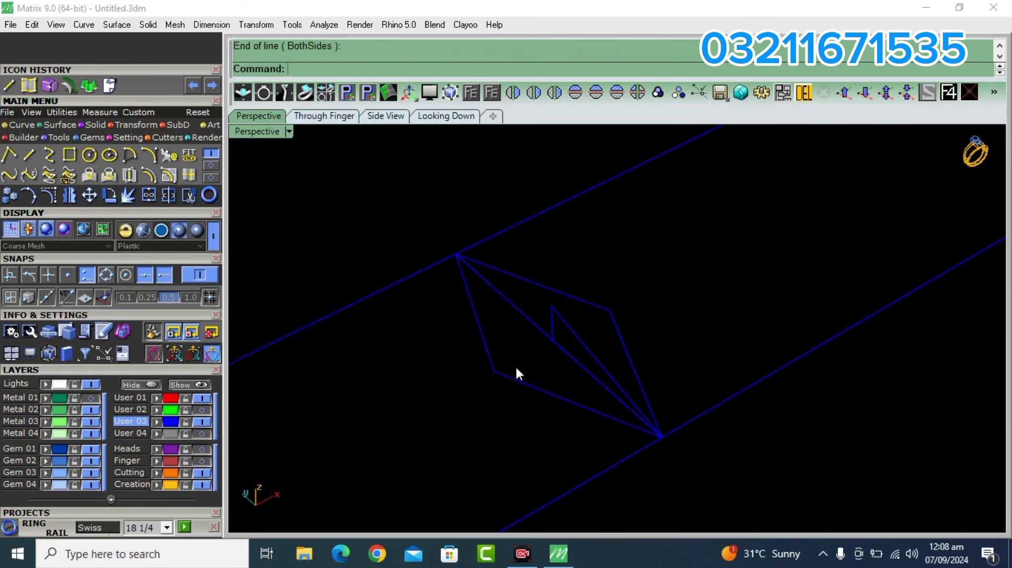
click(581, 393)
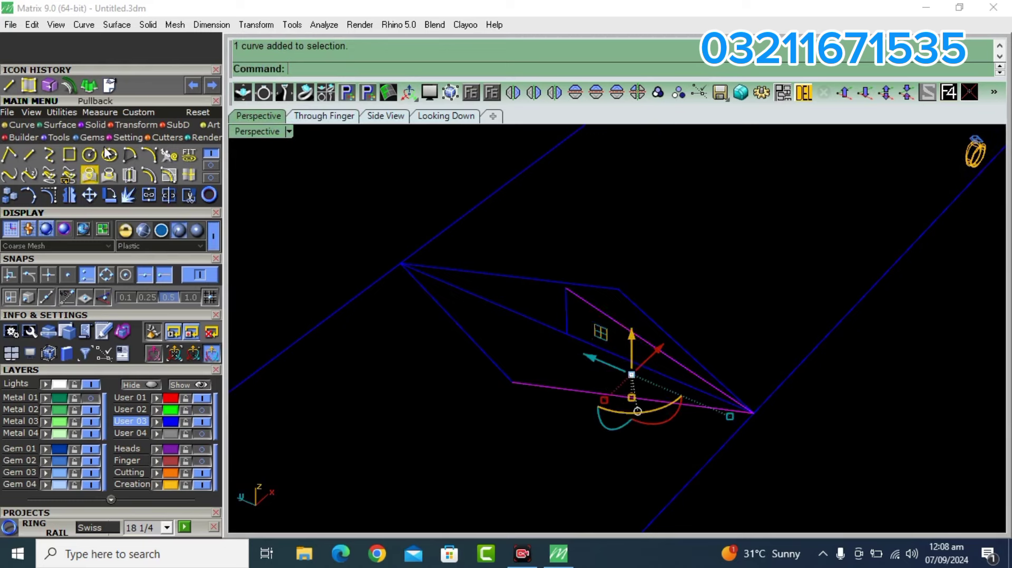
Loft the diamond's lower edge with the sloped line into a triangular facet surface
click(56, 125)
click(211, 160)
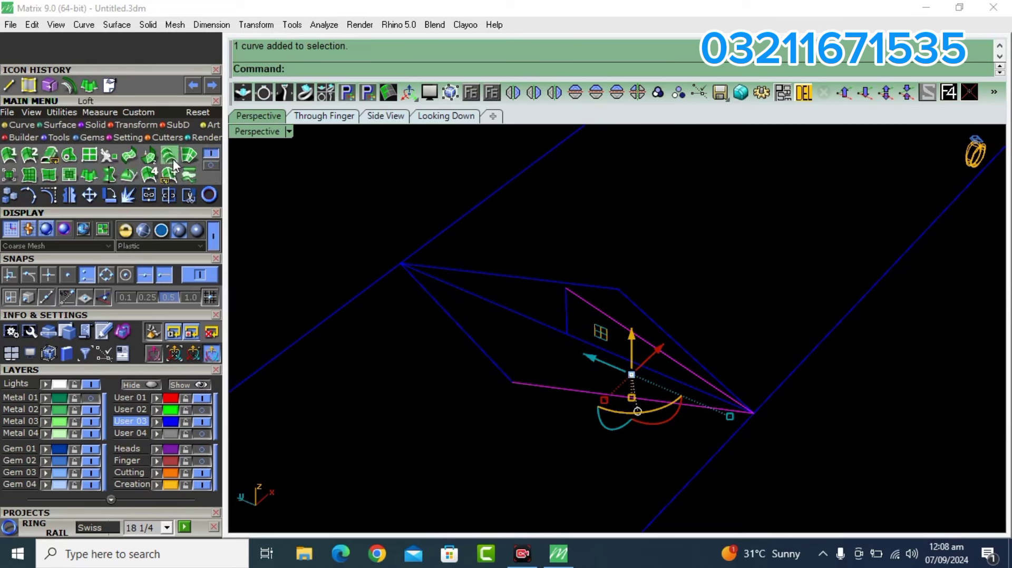
click(173, 159)
key(Return)
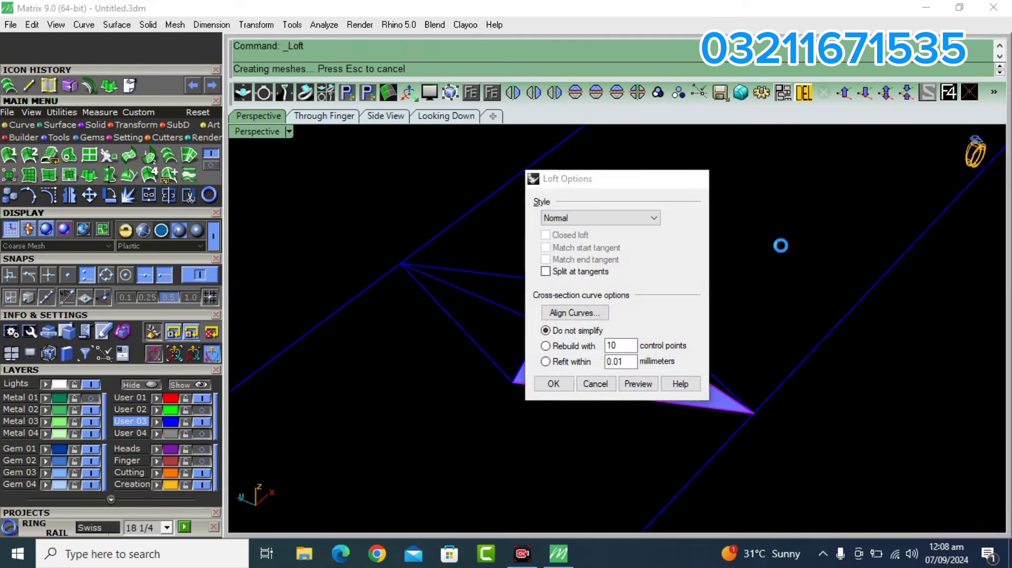
right_drag(688, 400, 714, 382)
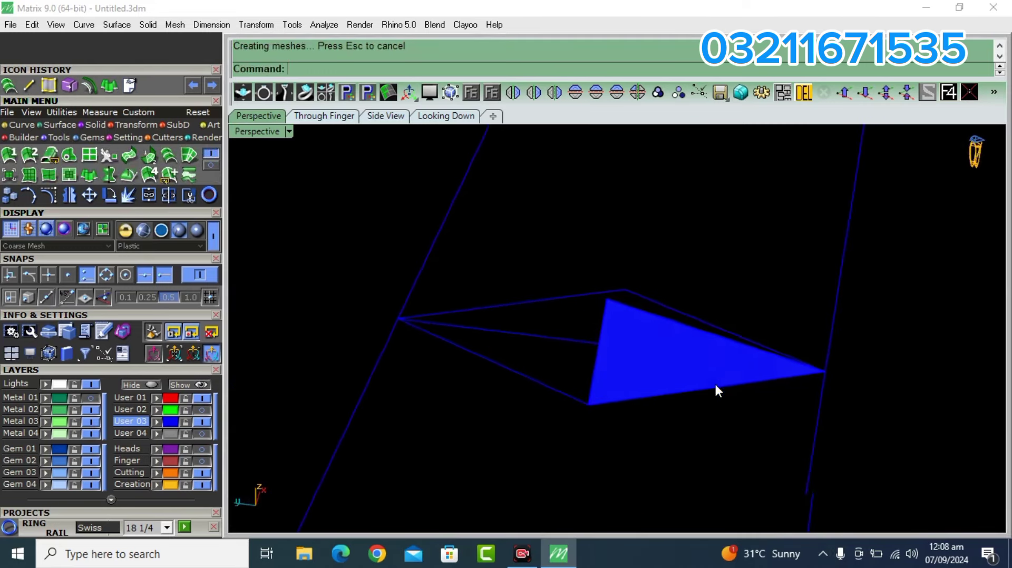
click(666, 366)
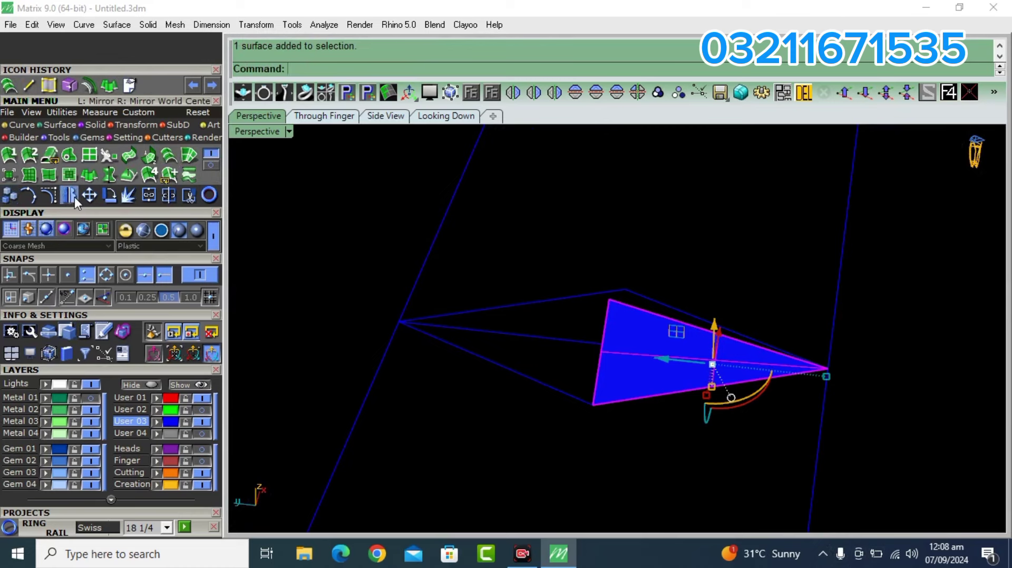
Mirror the triangular facet and join both facets into a half gem
click(69, 195)
click(594, 337)
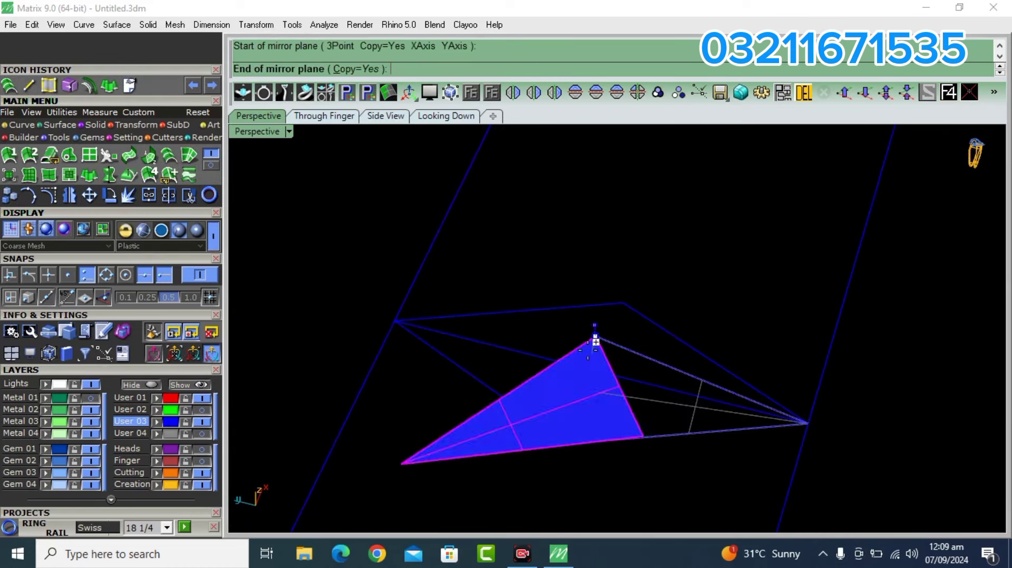
click(569, 443)
click(536, 390)
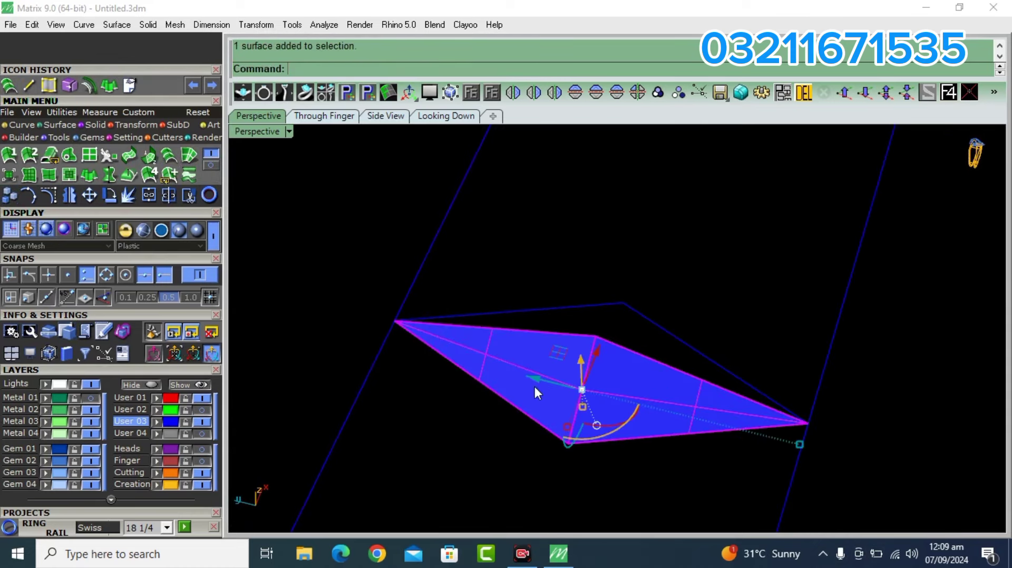
click(158, 195)
click(611, 396)
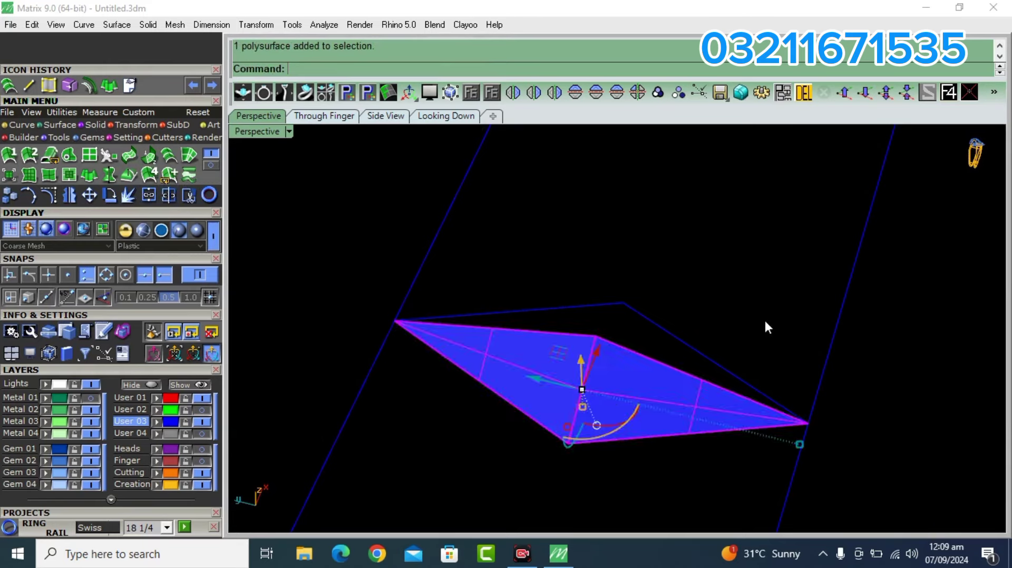
Mirror the half gem and join both halves into one four-faceted pyramid gem
right_drag(764, 327, 618, 347)
click(71, 196)
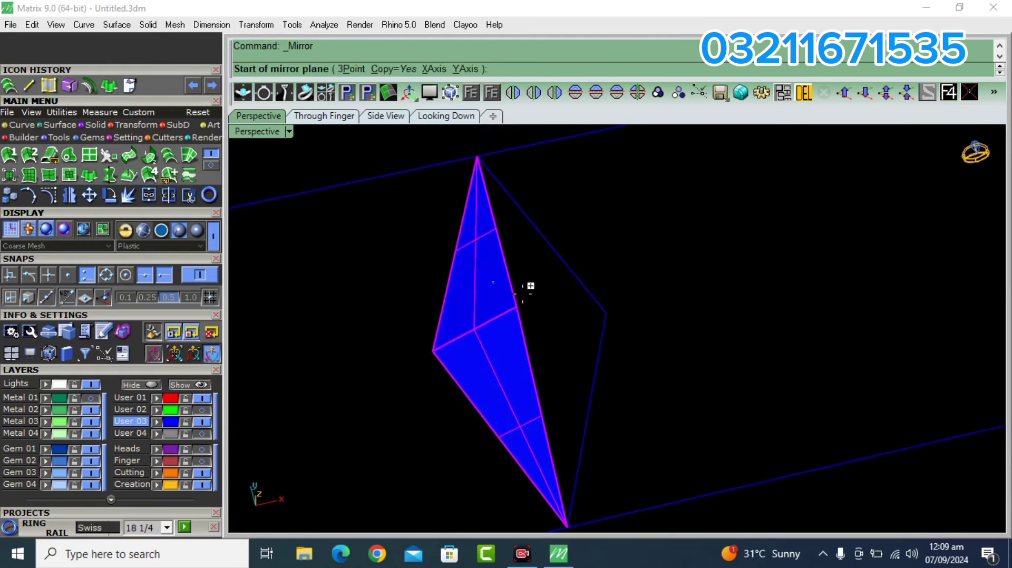
click(516, 307)
click(481, 179)
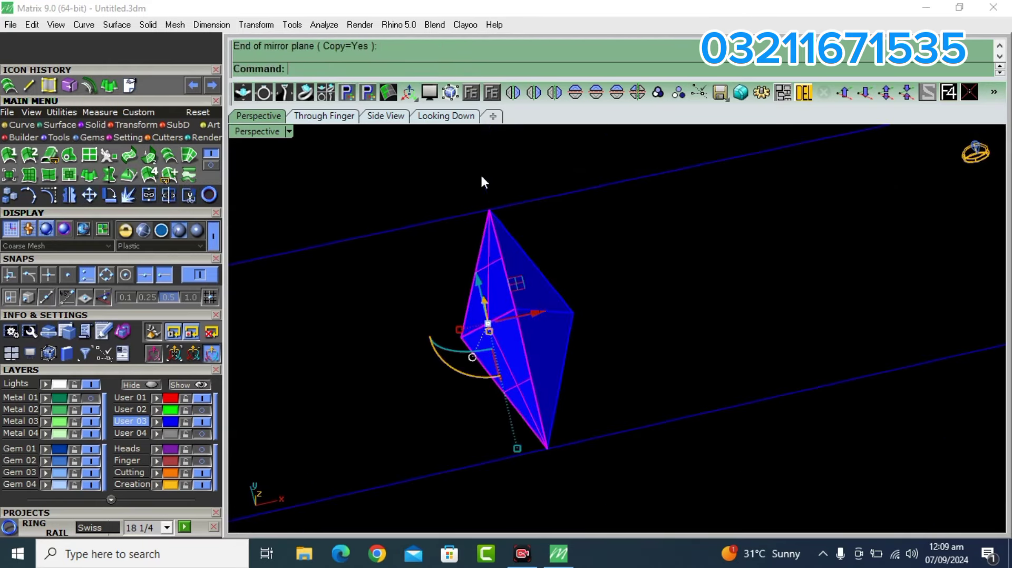
click(545, 334)
click(206, 198)
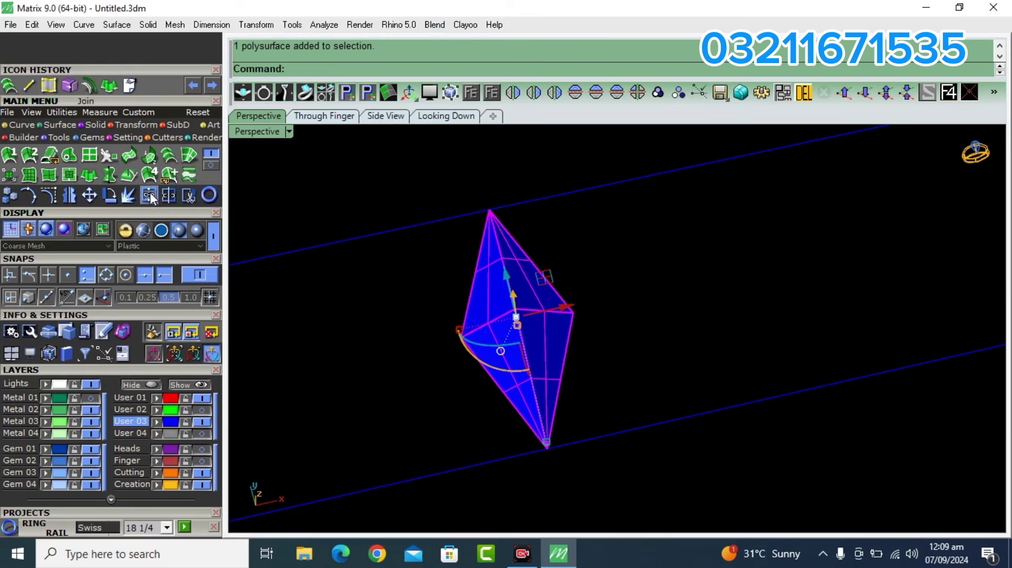
click(529, 357)
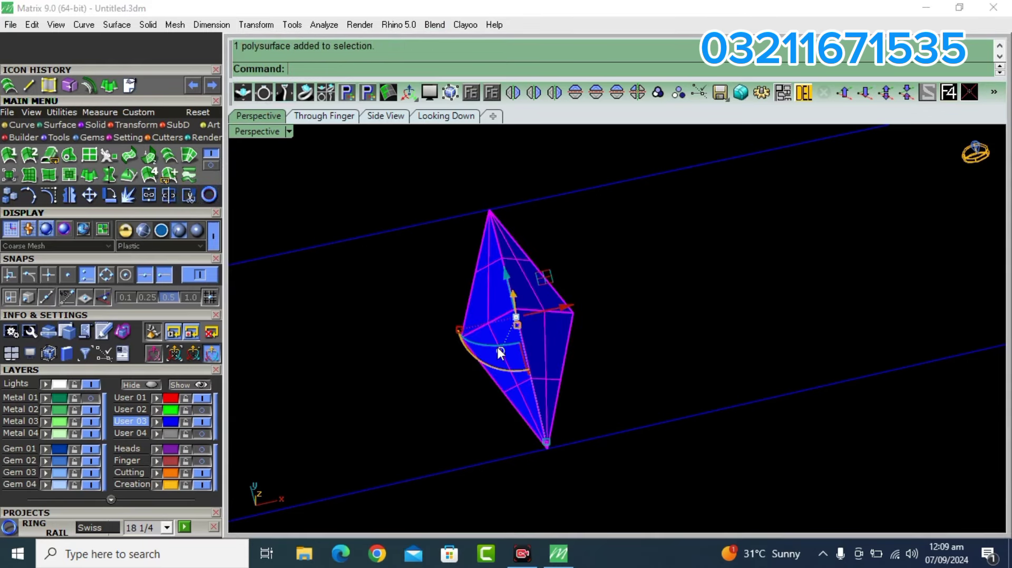
Move the gem onto the green Metal layer
click(91, 154)
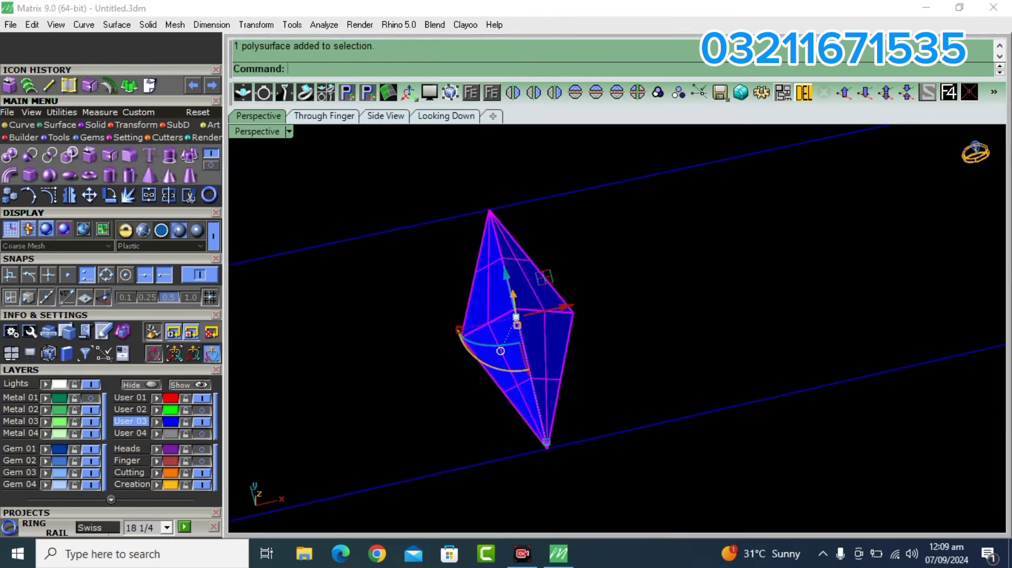
mouse_move(608, 232)
right_down()
mouse_move(621, 160)
mouse_move(620, 395)
mouse_move(652, 296)
mouse_move(578, 290)
mouse_move(632, 190)
right_up()
drag(440, 445, 368, 438)
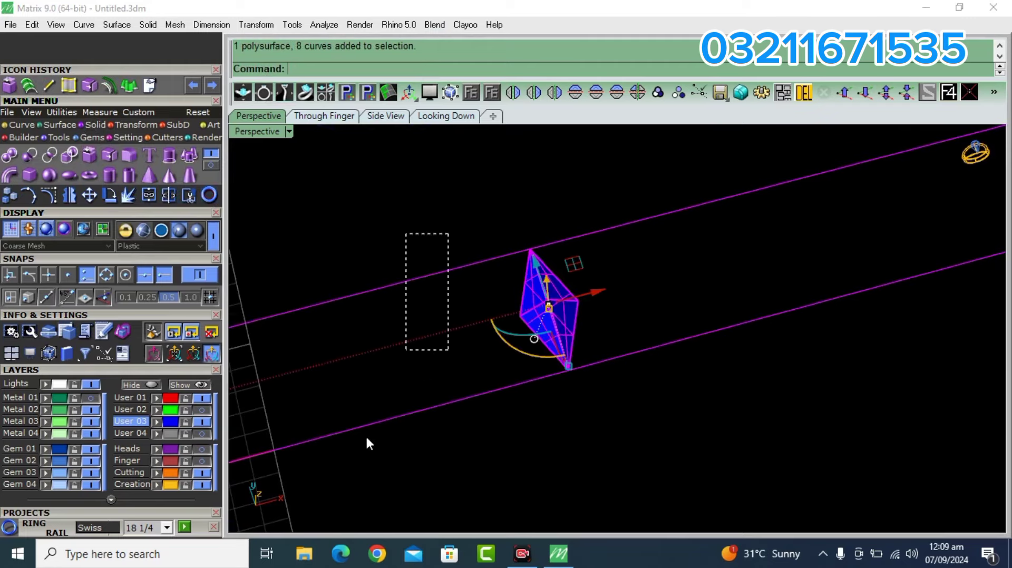
scroll(580, 287, up, 5)
right_drag(591, 280, 600, 299)
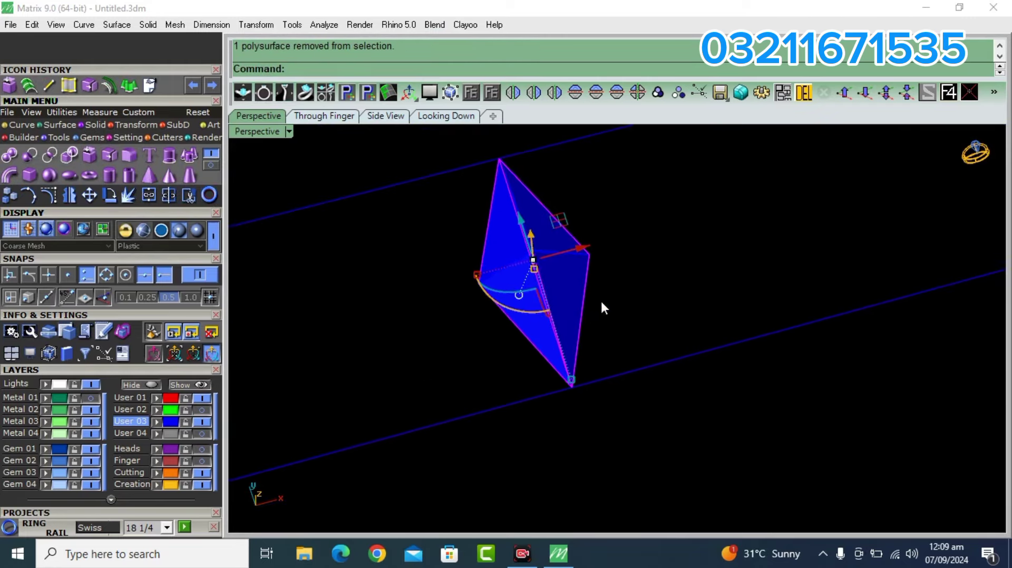
click(515, 322)
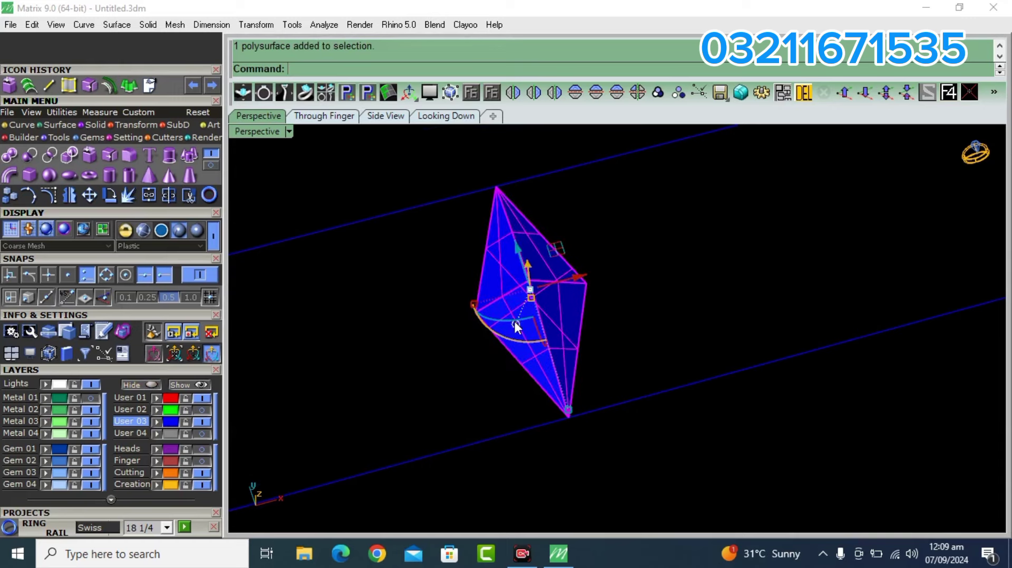
click(45, 409)
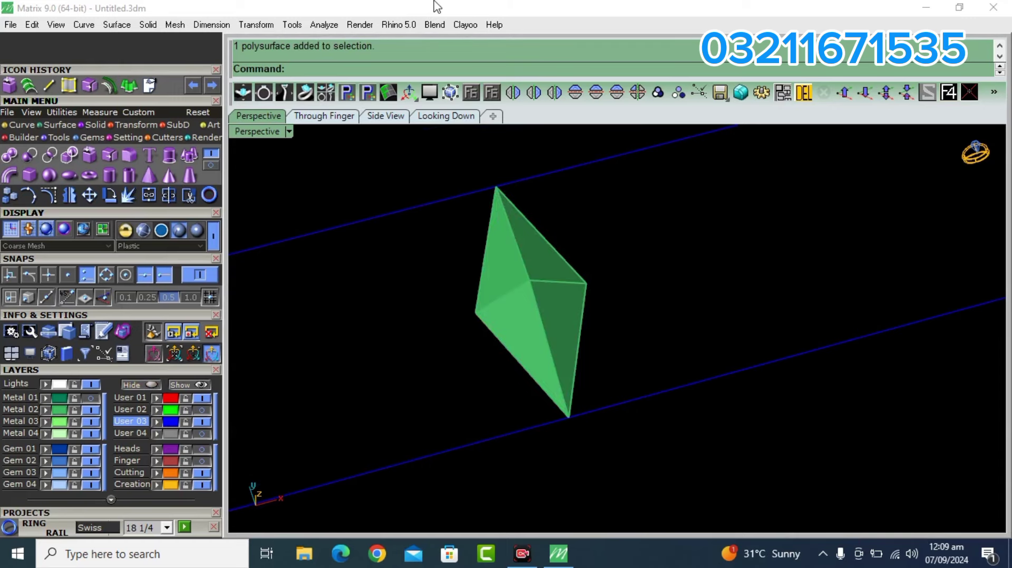
click(440, 117)
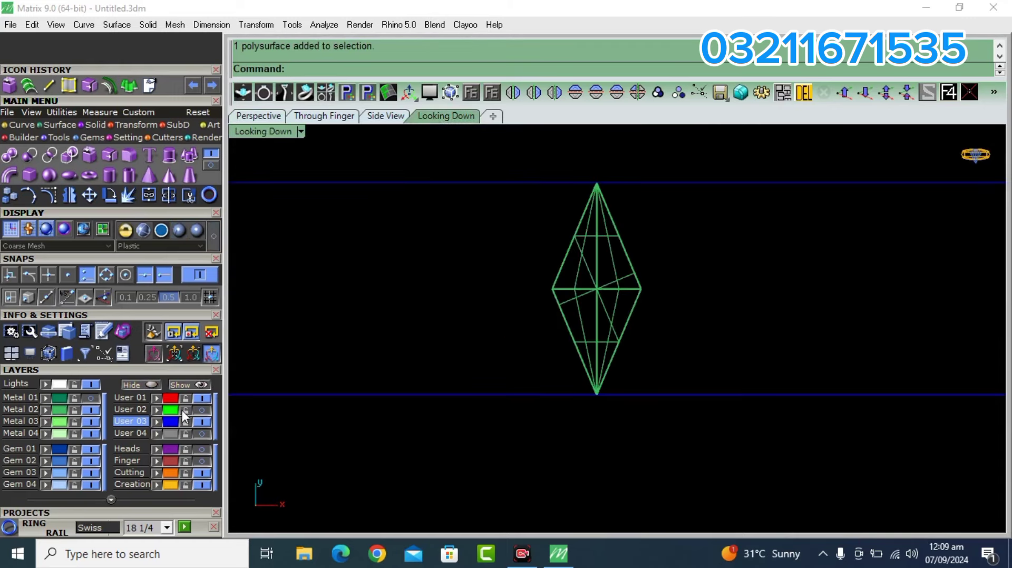
Scale1D the gem shorter from its bottom point to fit the band
click(569, 345)
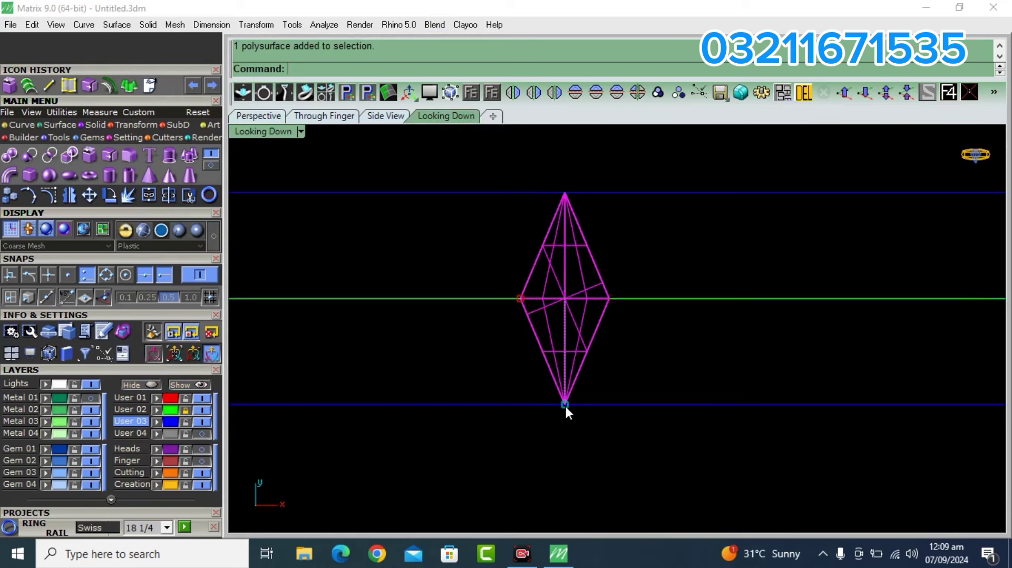
click(154, 137)
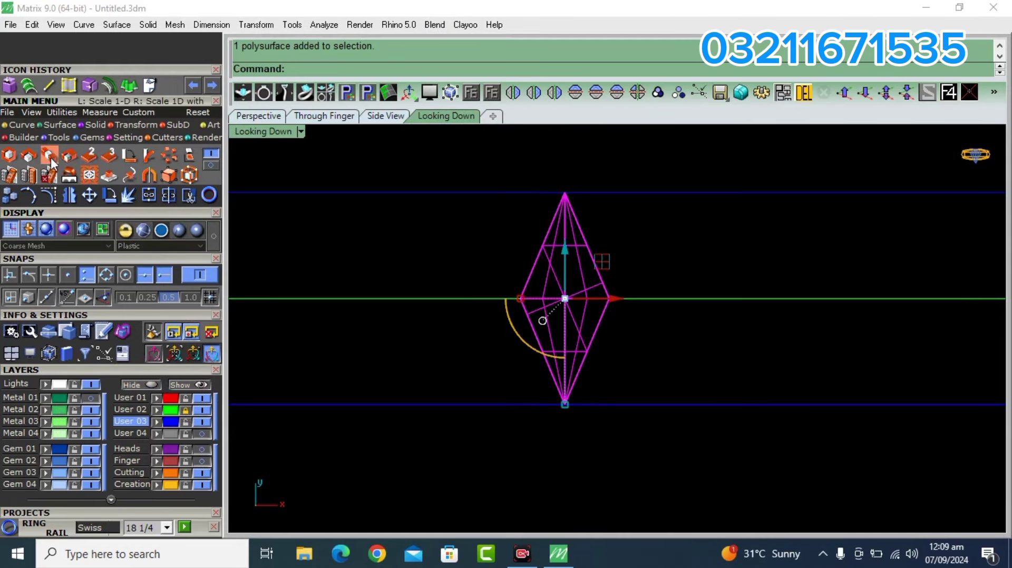
click(51, 157)
click(564, 404)
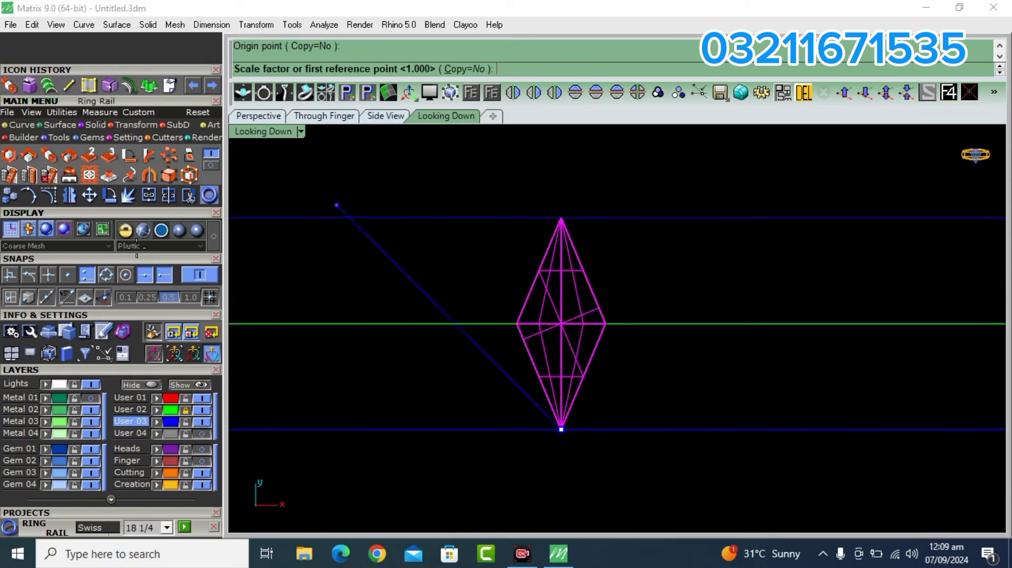
click(562, 173)
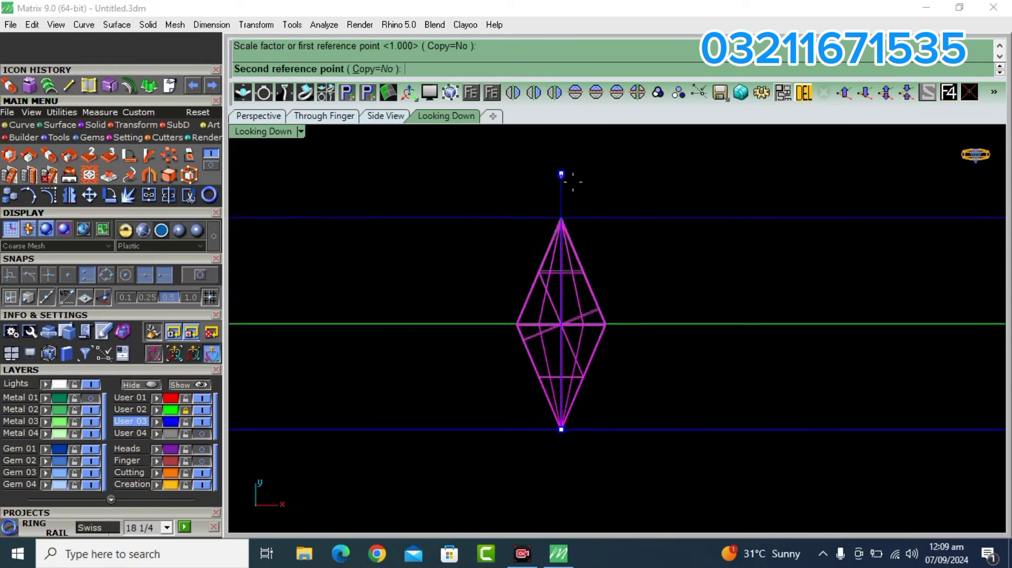
click(581, 236)
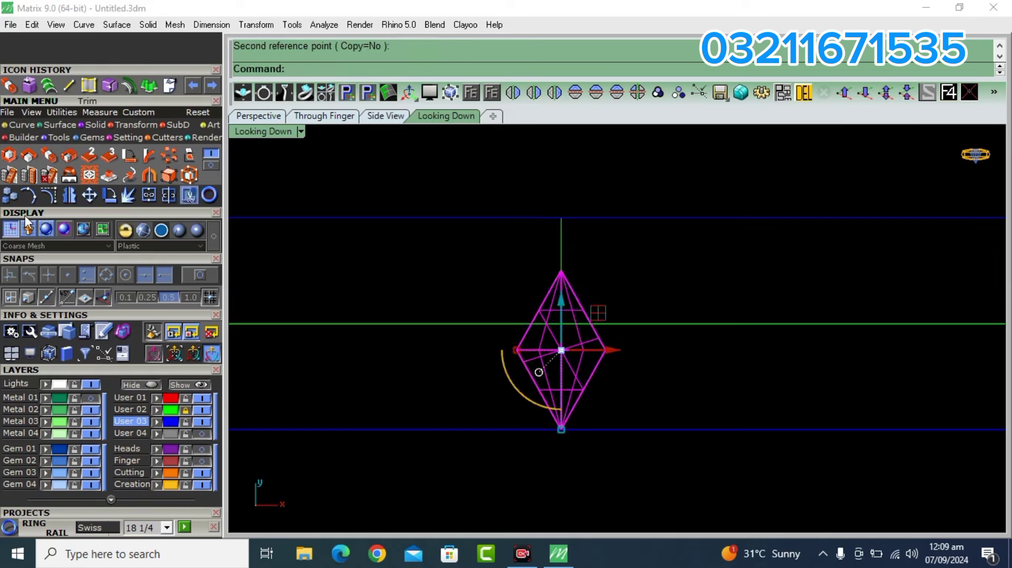
Repeat Scale1D with point snap, anchored at the gem's bottom tip and referencing its top
right_click(568, 406)
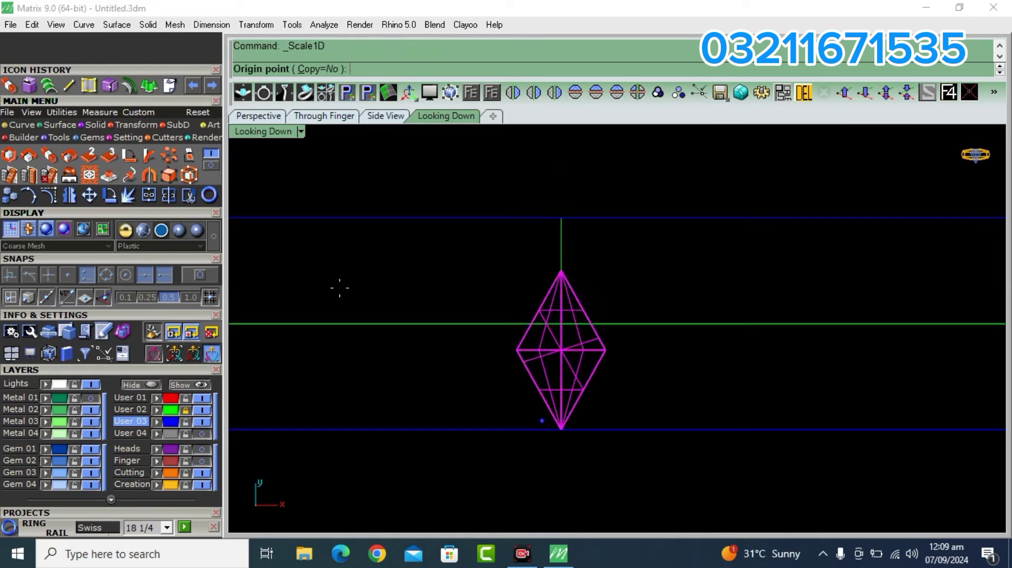
click(201, 279)
click(561, 430)
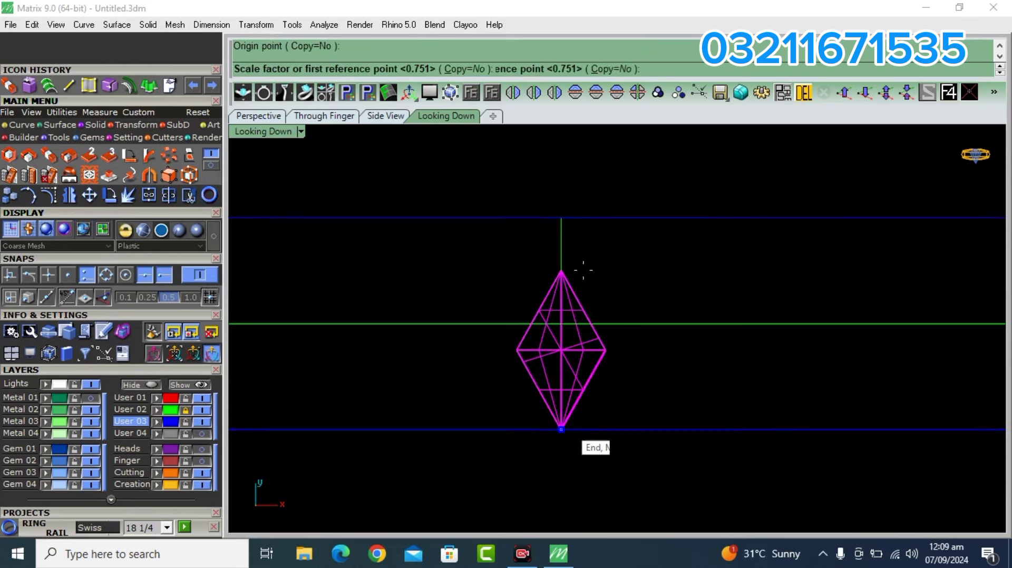
click(561, 270)
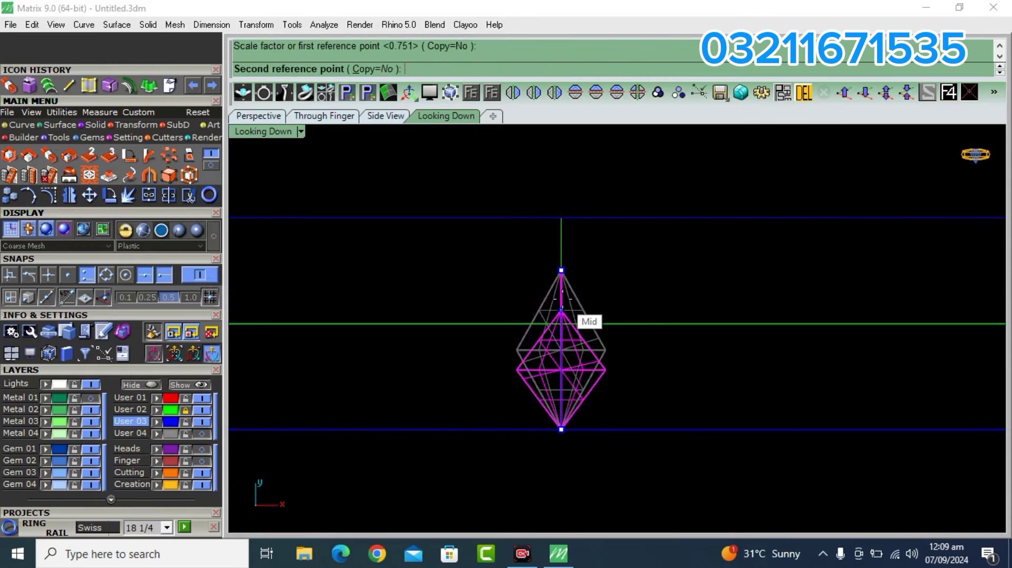
click(561, 271)
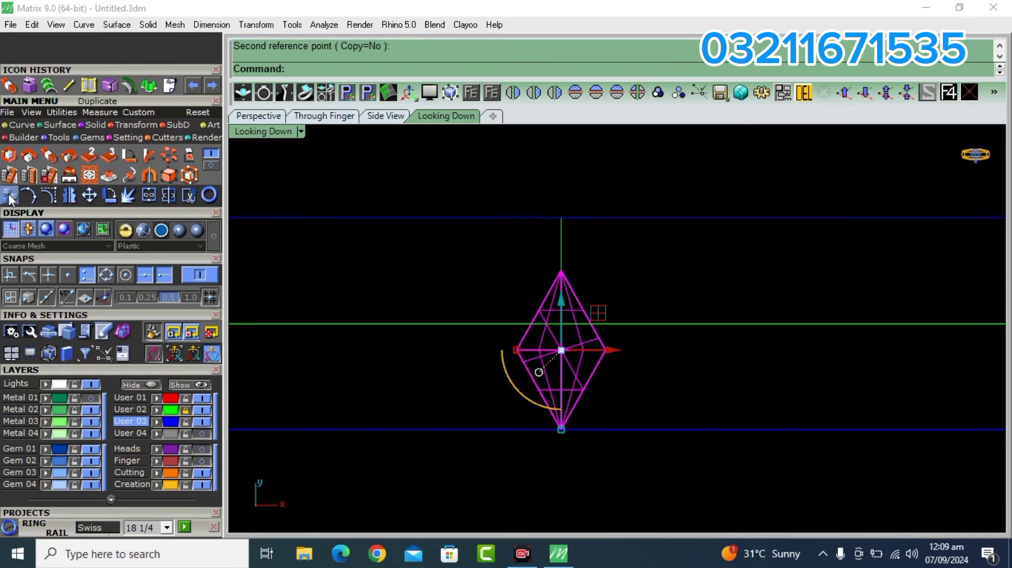
Undo the height scale, slide the gem left, and pick its left corner as the move start
key(ctrl+z)
scroll(716, 351, down, 2)
scroll(748, 366, down, 1)
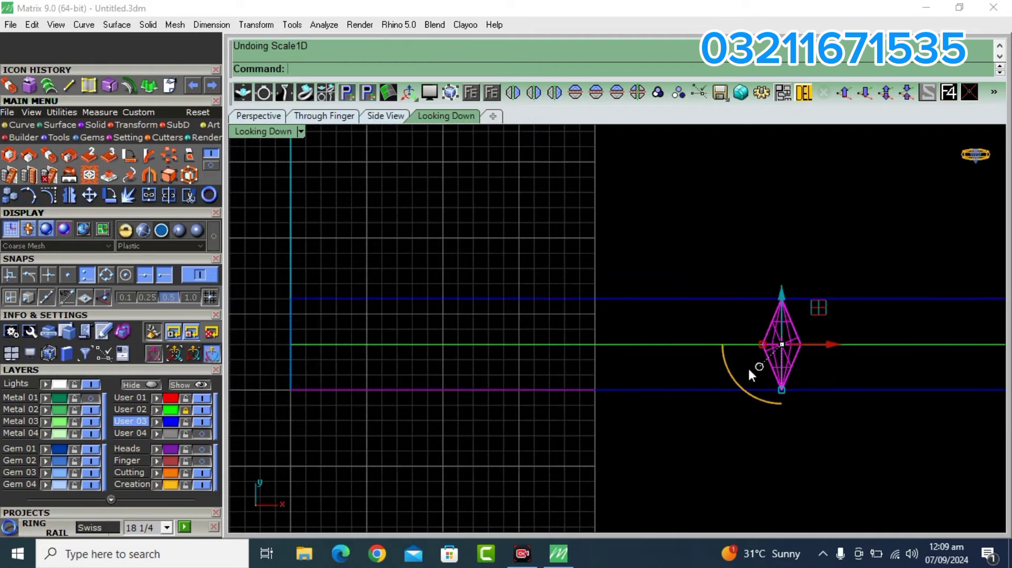
drag(832, 348, 314, 346)
scroll(327, 368, up, 2)
scroll(337, 353, up, 1)
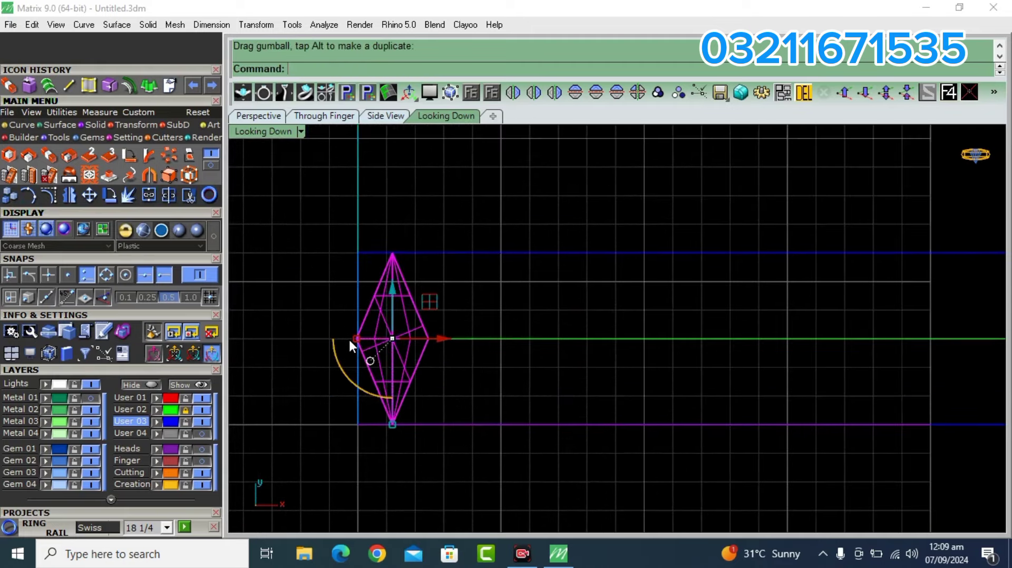
scroll(349, 338, up, 3)
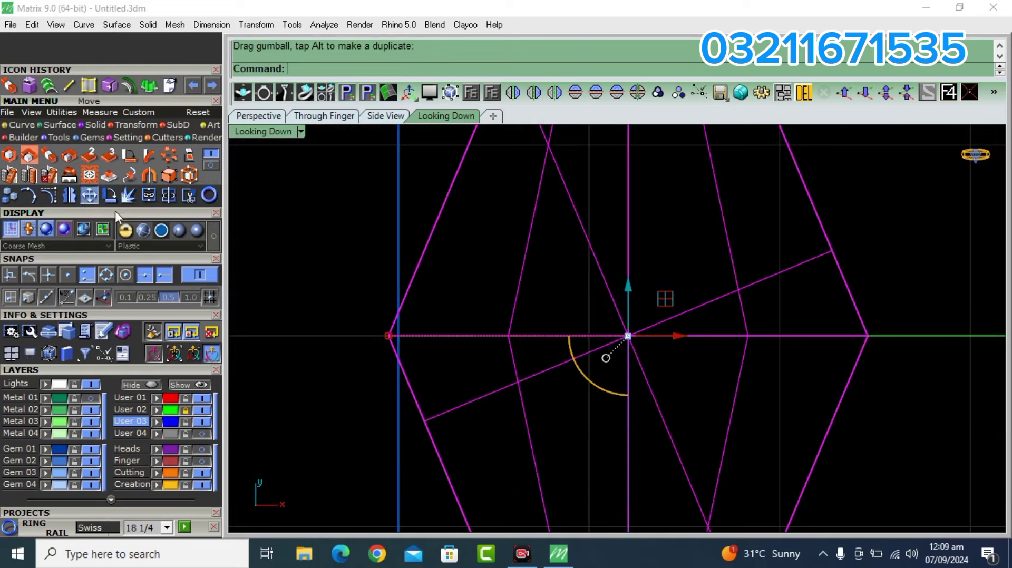
click(389, 336)
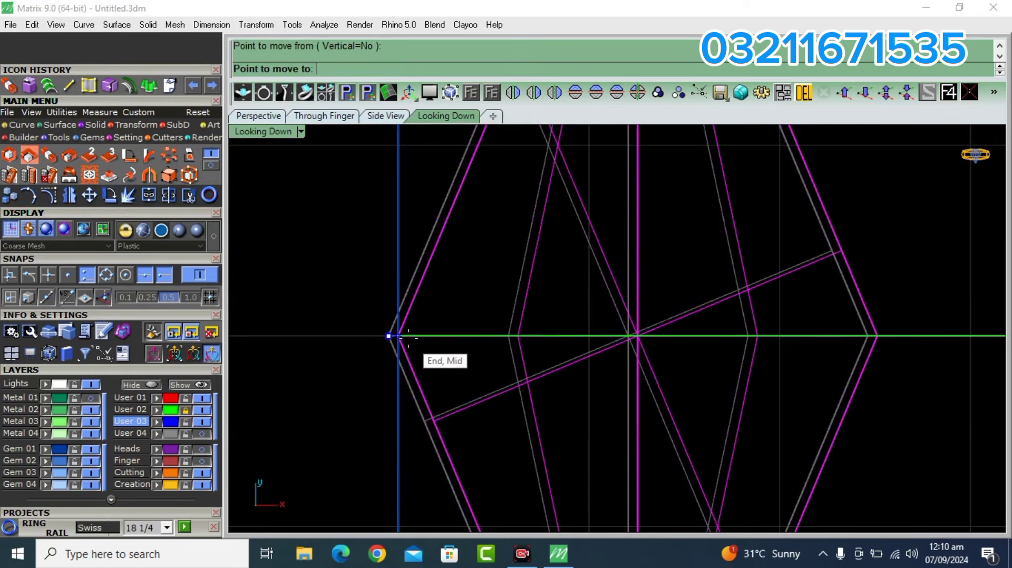
Drop the gem's left corner onto the vertical guide line, undoing two trial gumball drags
click(407, 337)
scroll(406, 295, down, 3)
scroll(416, 316, down, 3)
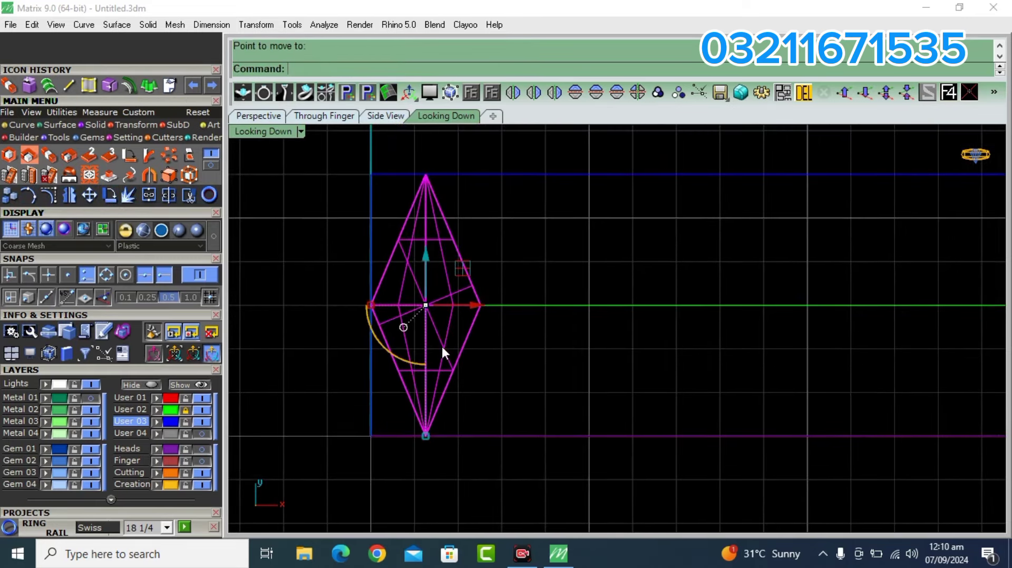
drag(425, 441, 434, 393)
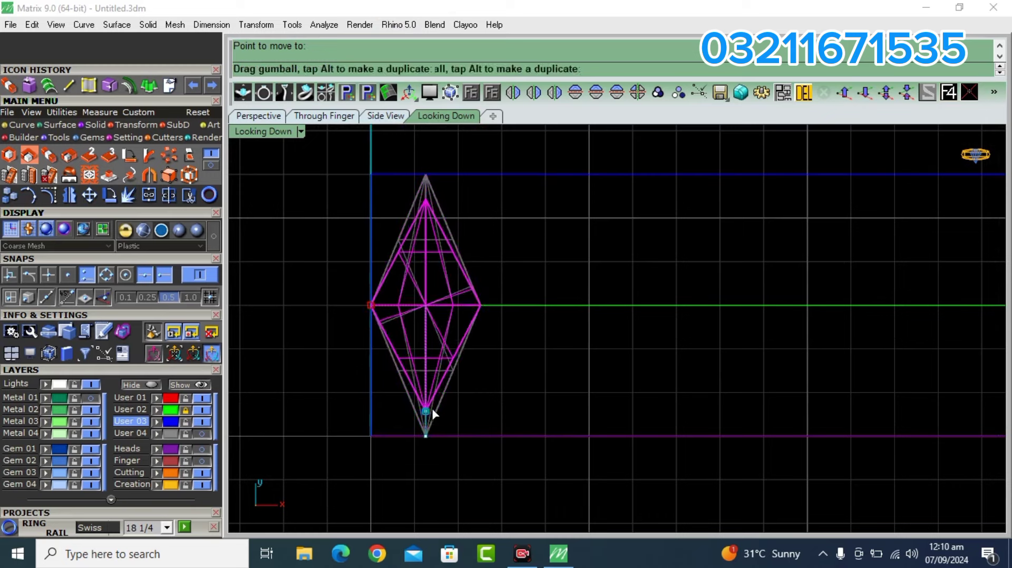
mouse_move(425, 255)
mouse_down()
mouse_move(428, 287)
mouse_move(435, 277)
mouse_up()
key(ctrl+z)
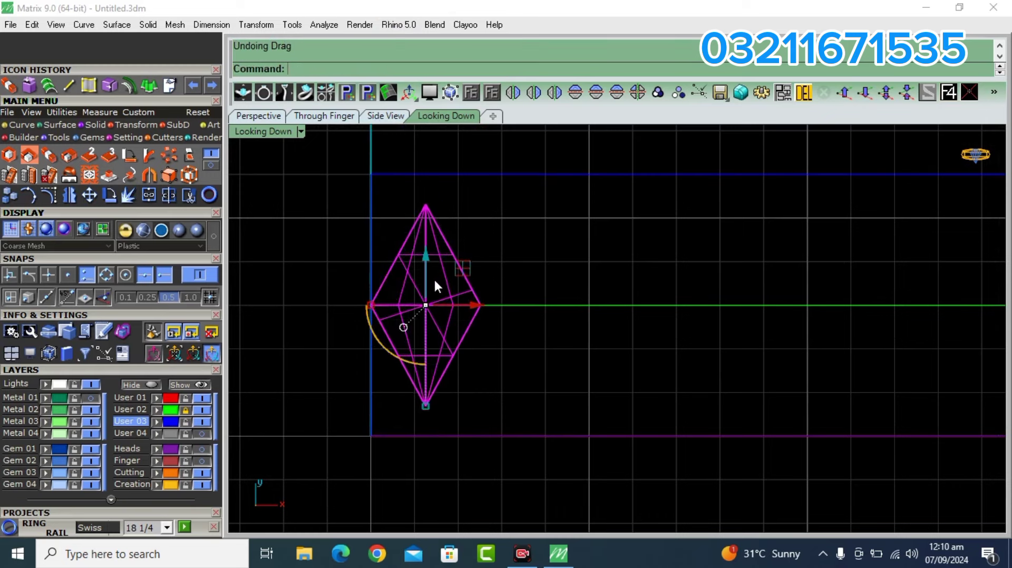
key(ctrl+z)
Scale1D the gem shorter from its bottom tip using a reference point above it
click(86, 174)
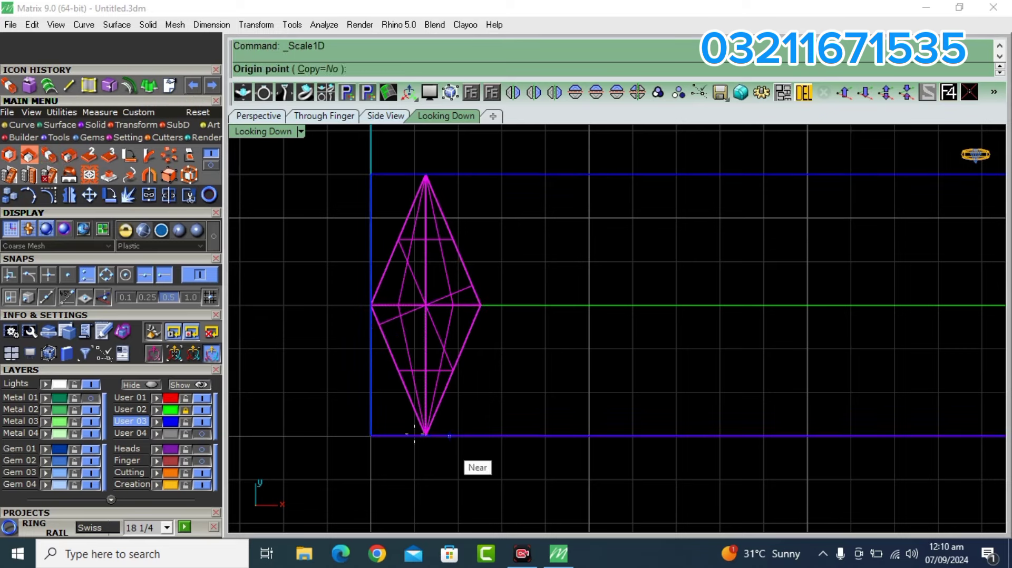
click(427, 437)
right_drag(531, 386, 529, 439)
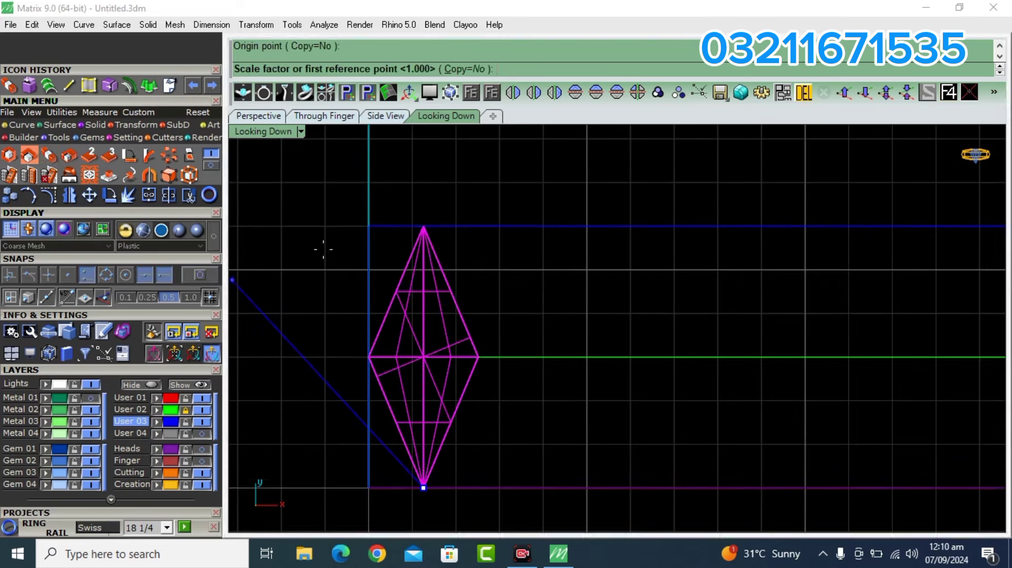
click(423, 196)
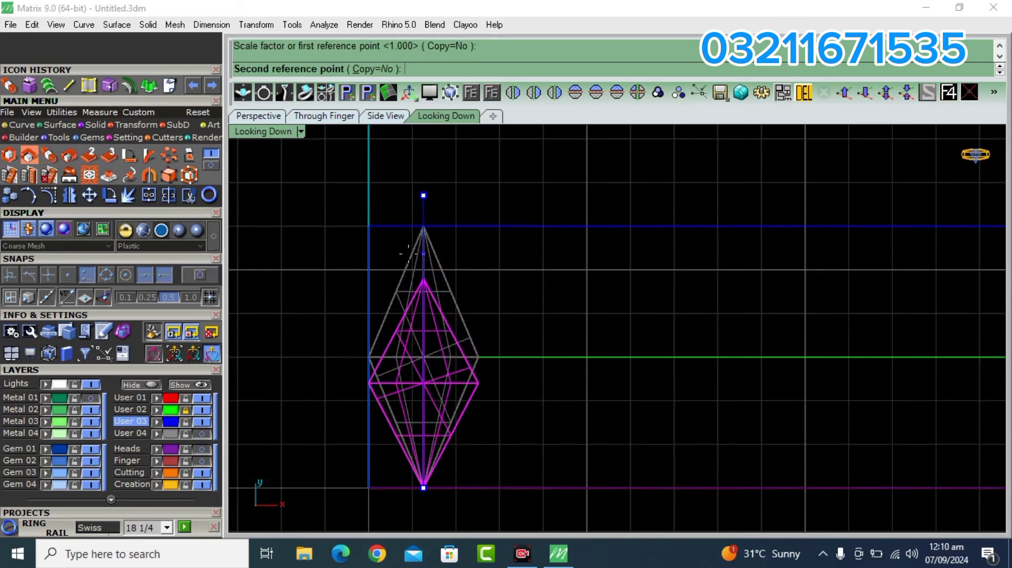
click(409, 287)
Copy the gem from its bottom tip onto the original's right corner
click(10, 196)
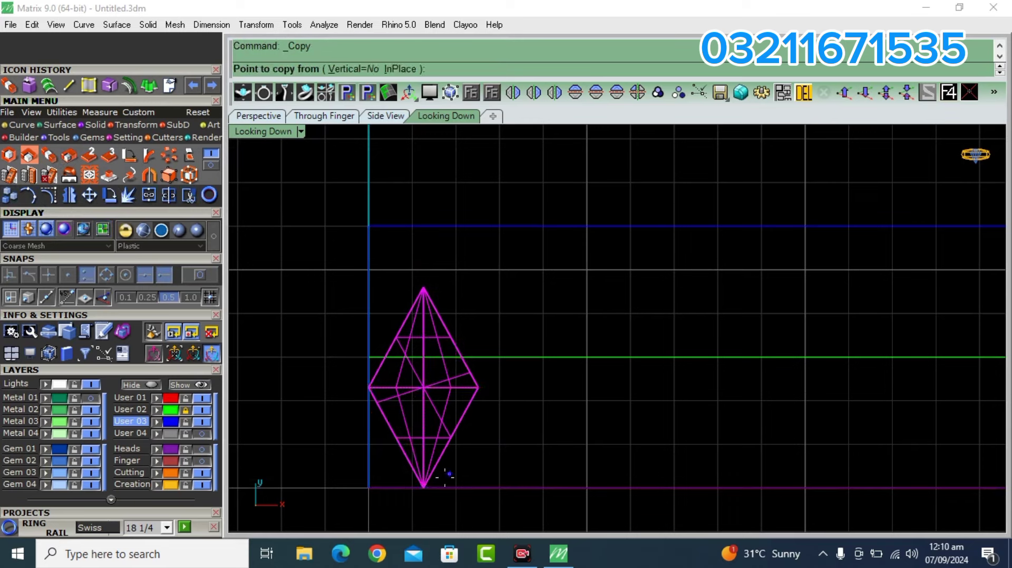
click(199, 274)
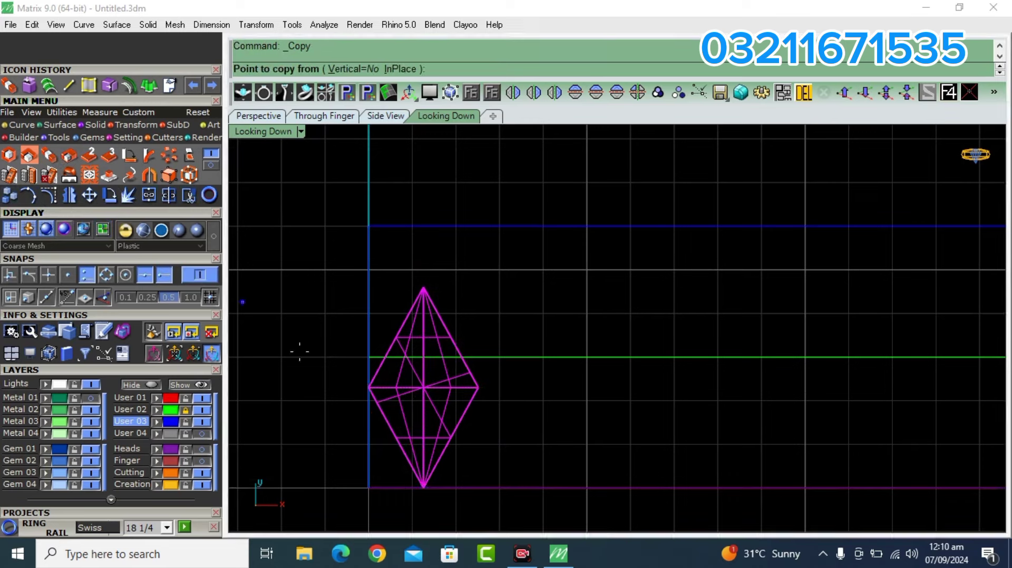
click(423, 488)
click(478, 388)
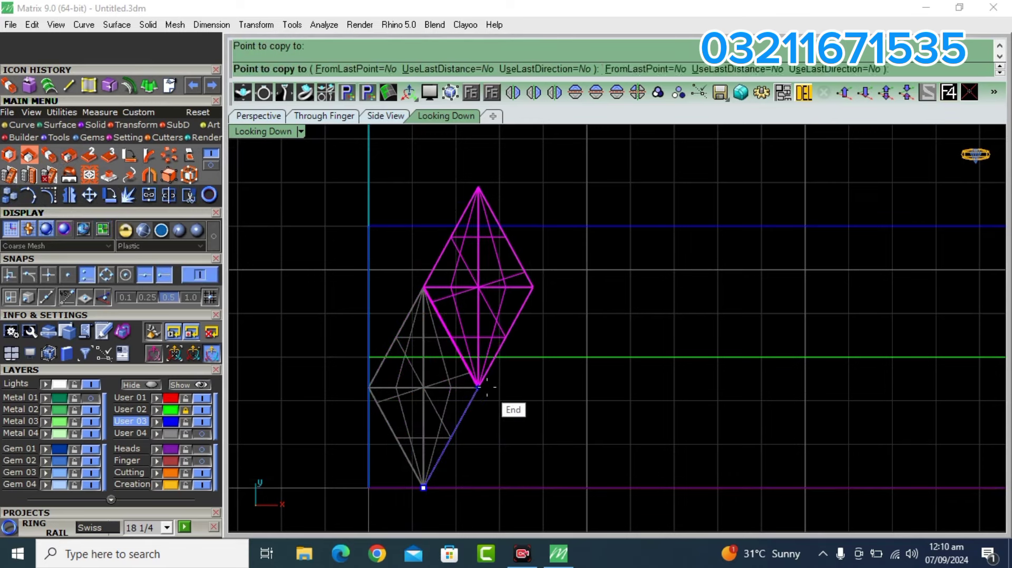
key(Return)
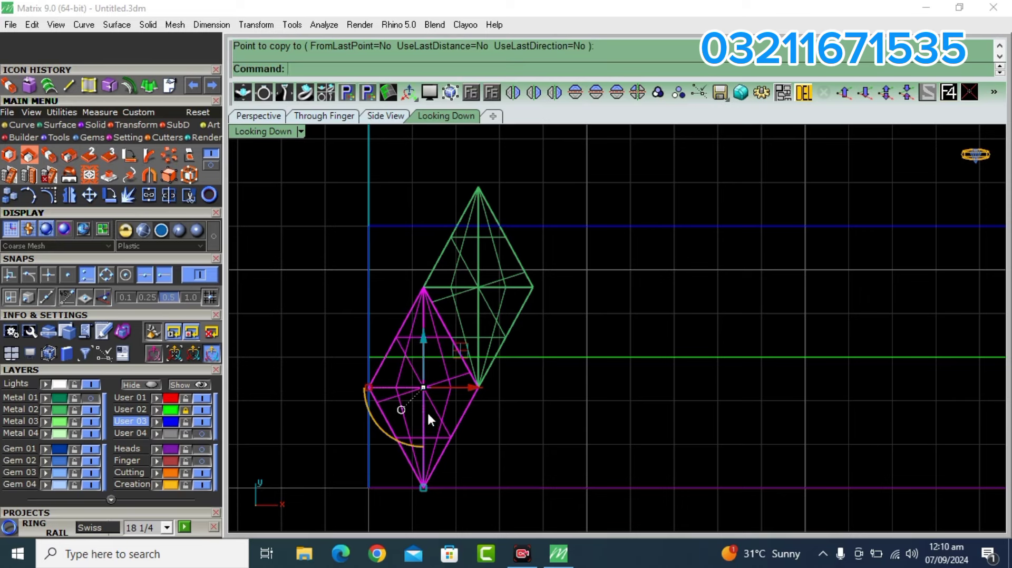
key(ctrl+z)
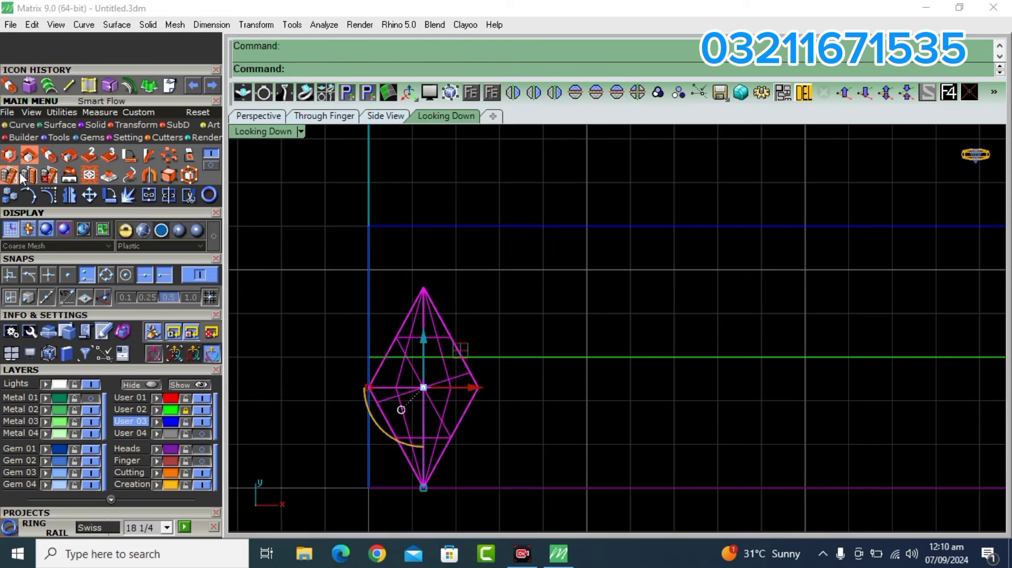
click(7, 199)
click(424, 487)
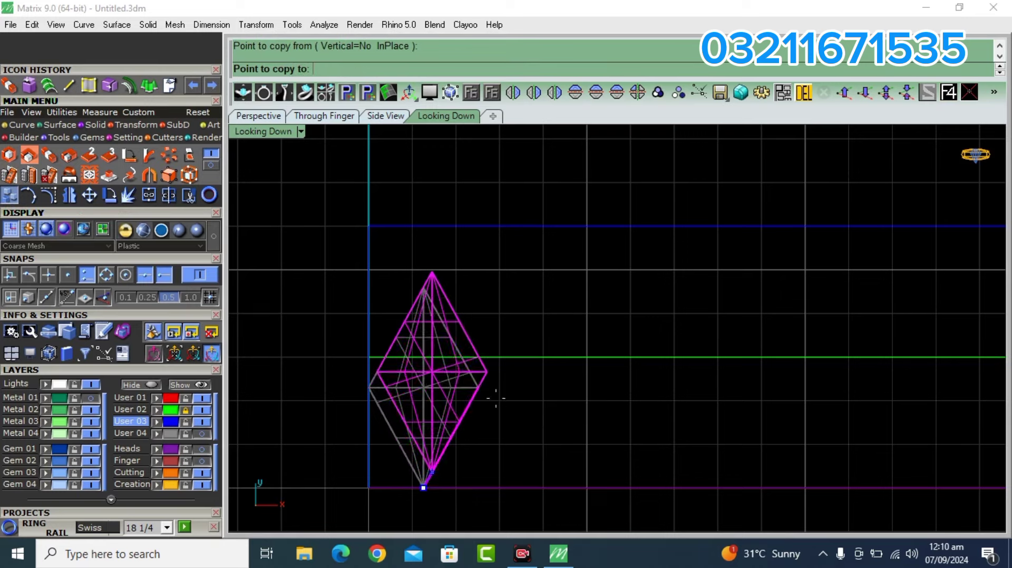
click(478, 386)
key(Return)
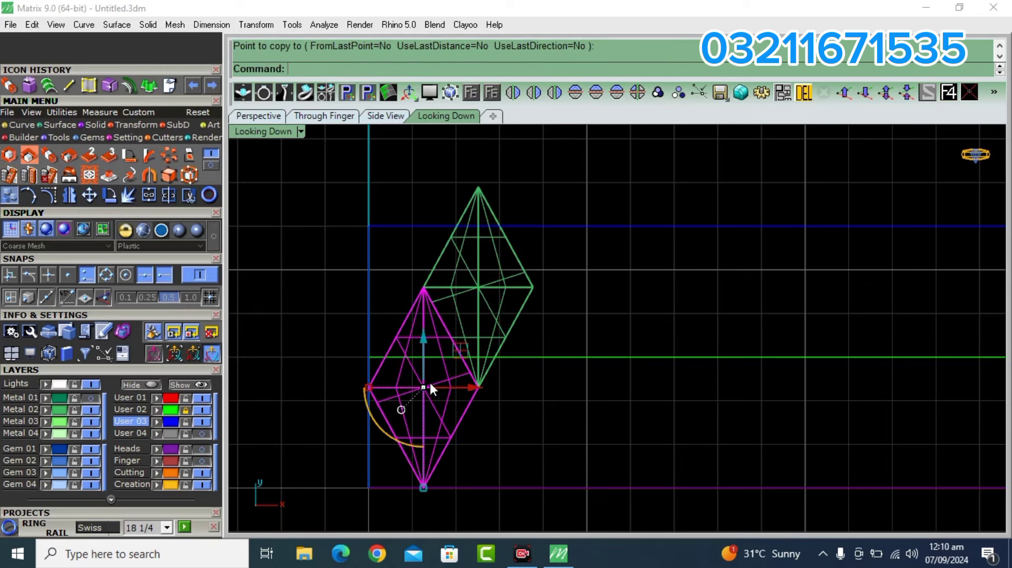
Scale1D both gems shorter twice, anchored at the bottom tip on the band line
click(69, 195)
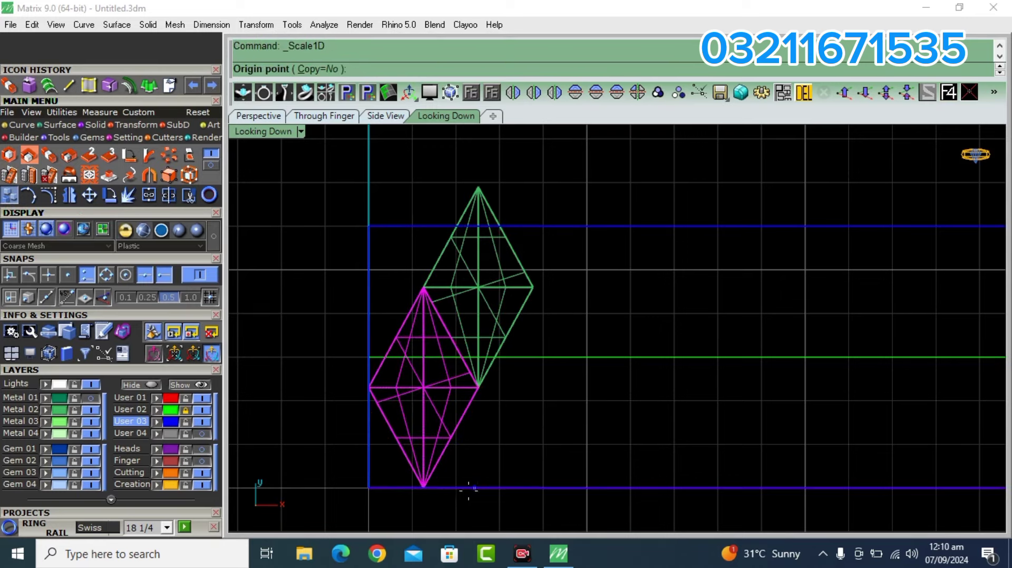
click(423, 485)
click(389, 202)
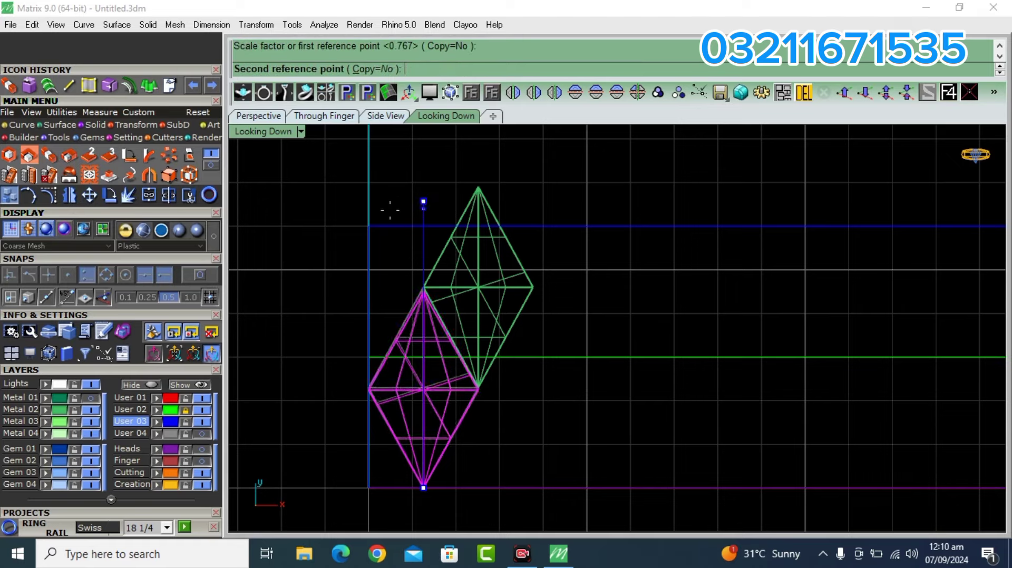
click(385, 222)
right_click(384, 220)
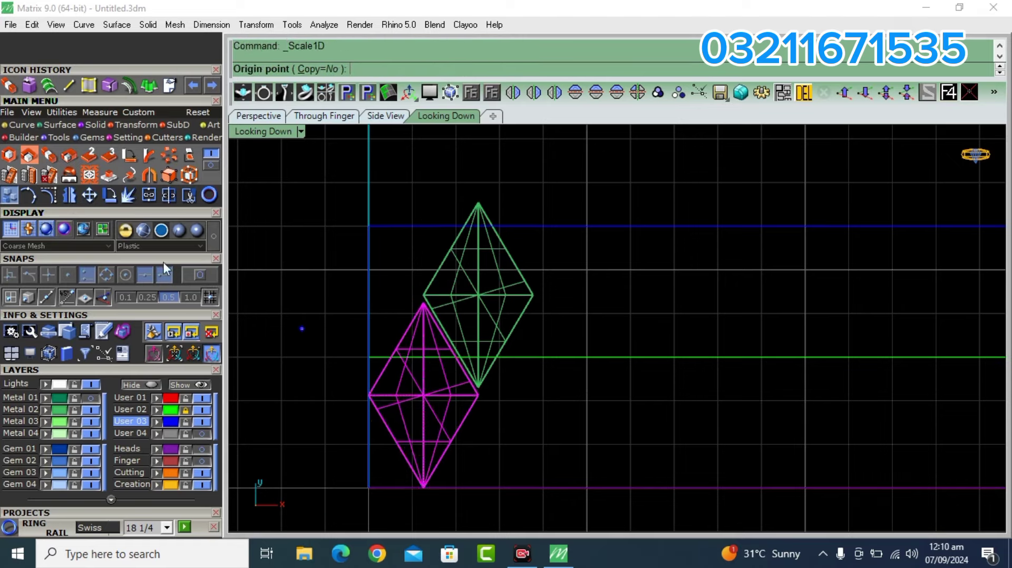
click(193, 270)
click(423, 486)
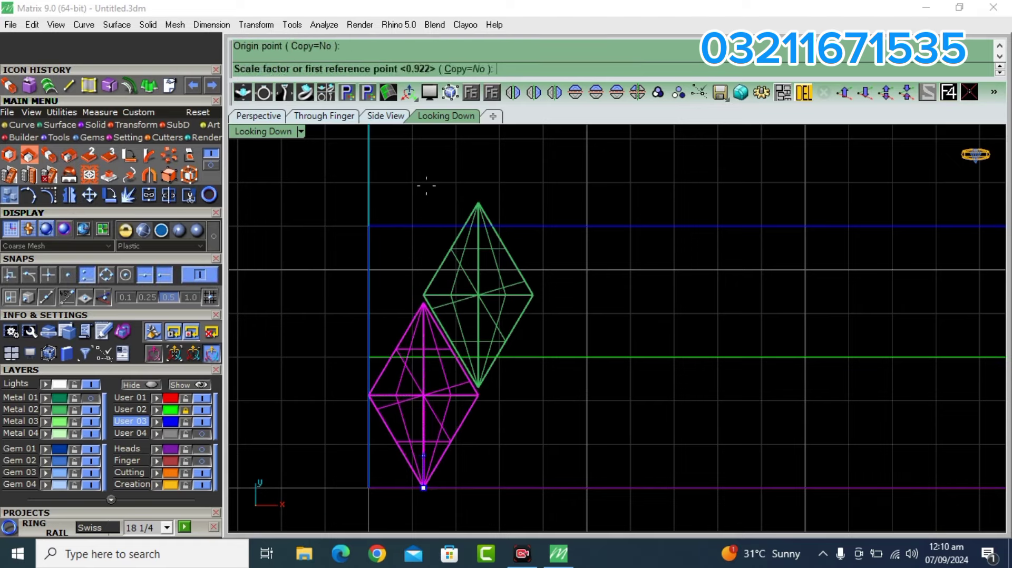
click(423, 155)
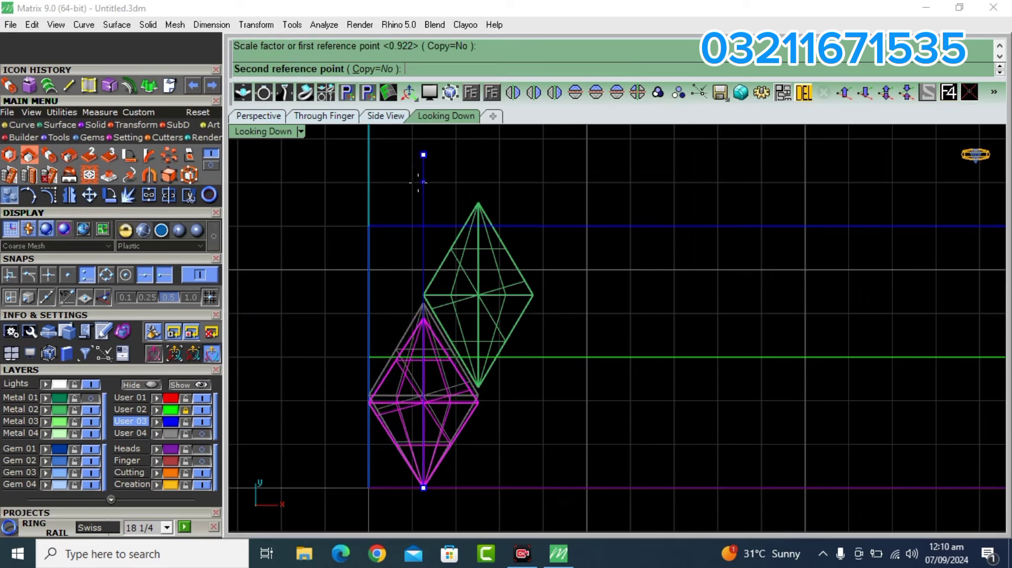
click(419, 186)
Refine the gems' height with two more Scale1D passes from the bottom tip
right_click(417, 186)
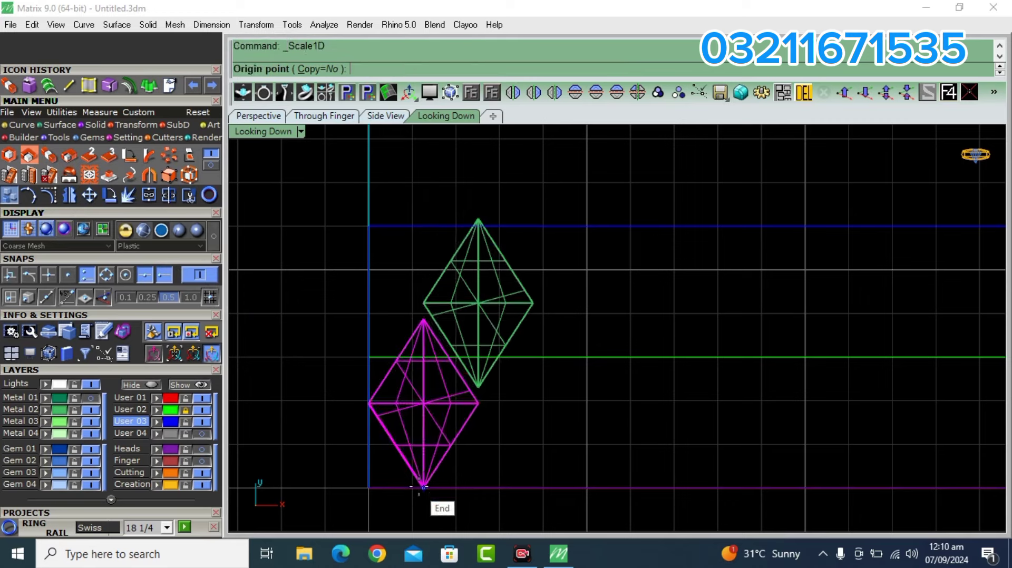
click(423, 486)
click(423, 175)
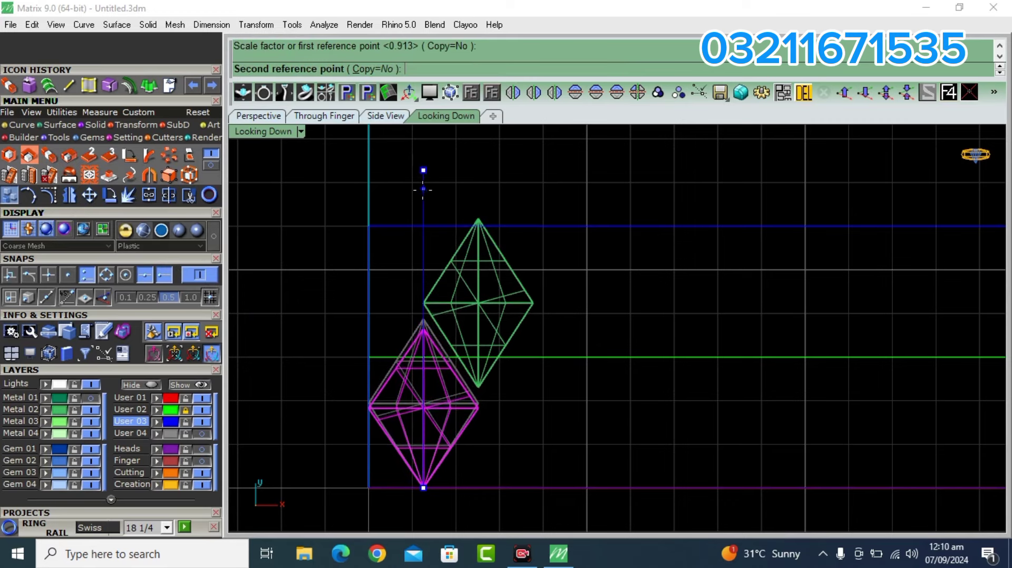
click(421, 196)
right_click(419, 192)
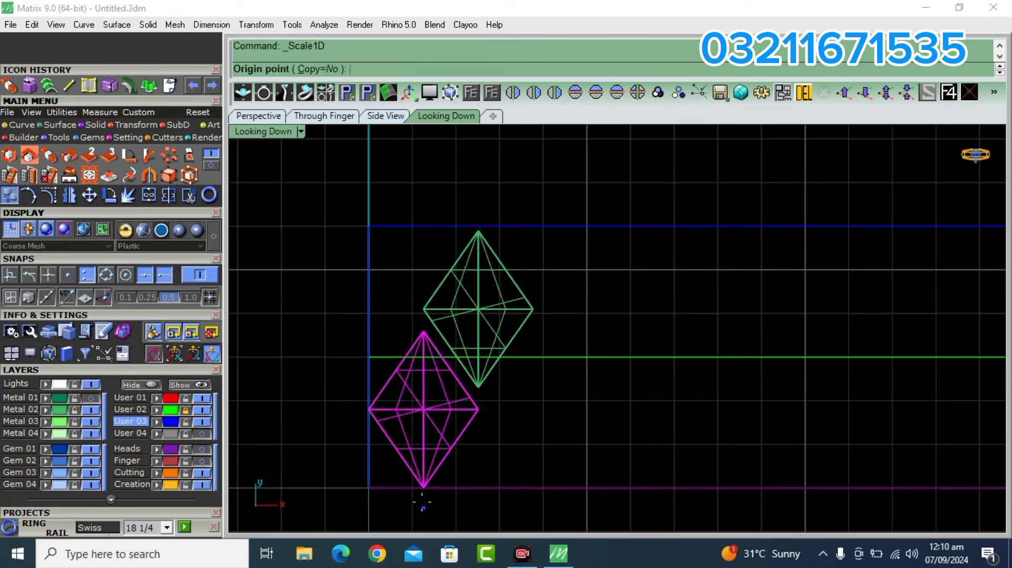
click(423, 486)
click(424, 195)
click(421, 182)
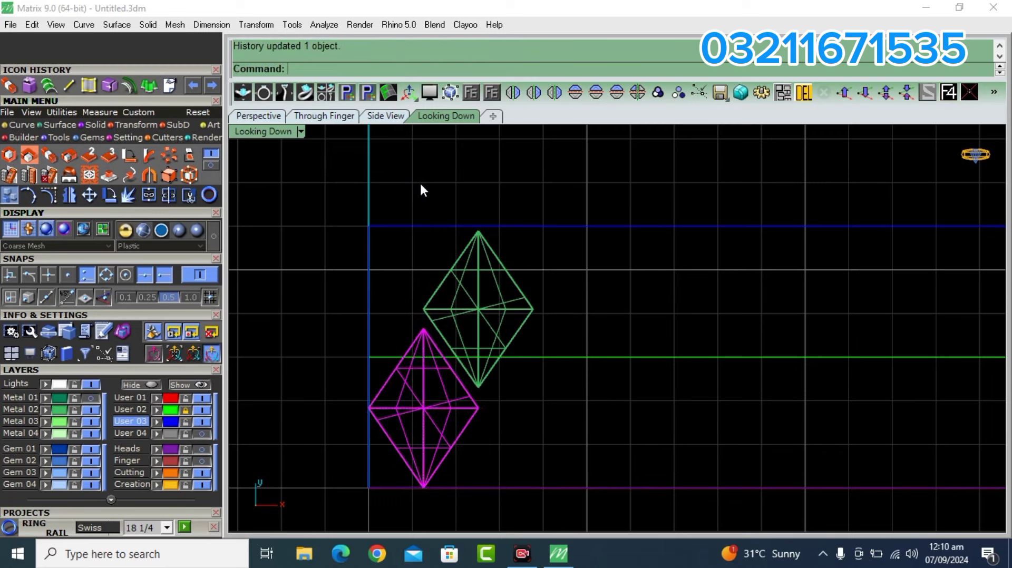
Stretch the pink gem vertically, then select the lower gem to stretch it too
right_click(420, 181)
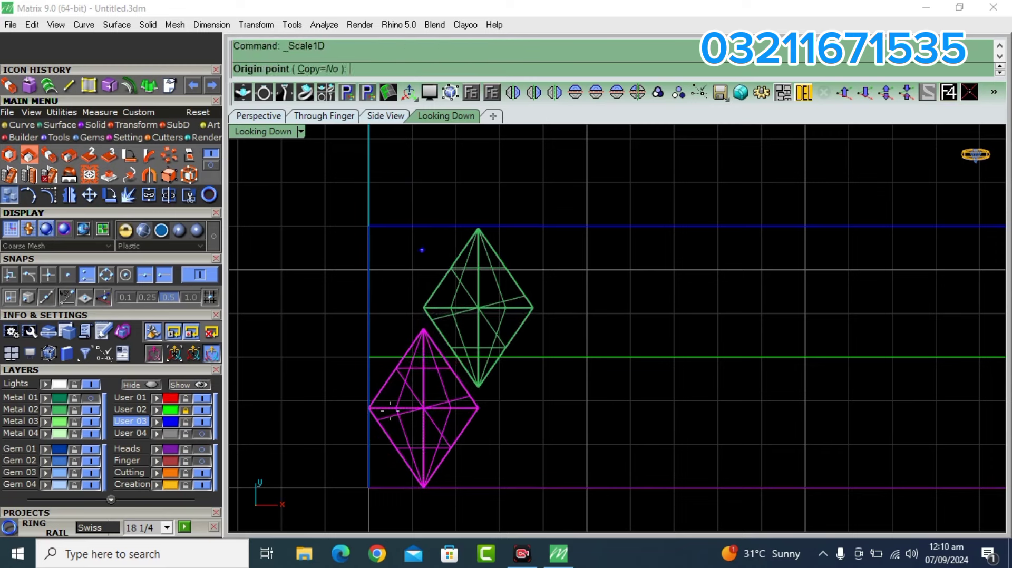
click(423, 488)
click(423, 188)
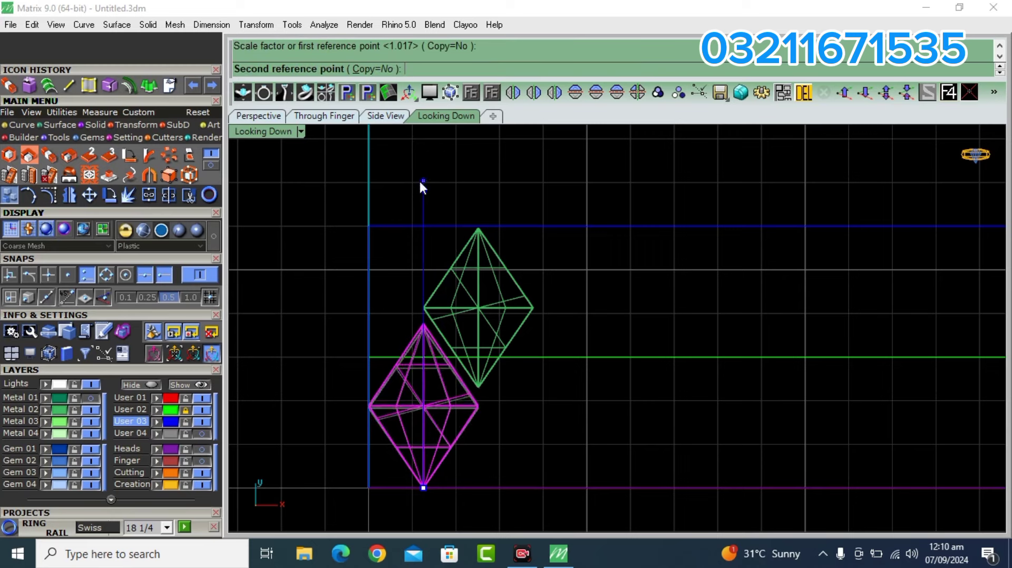
click(419, 179)
key(Escape)
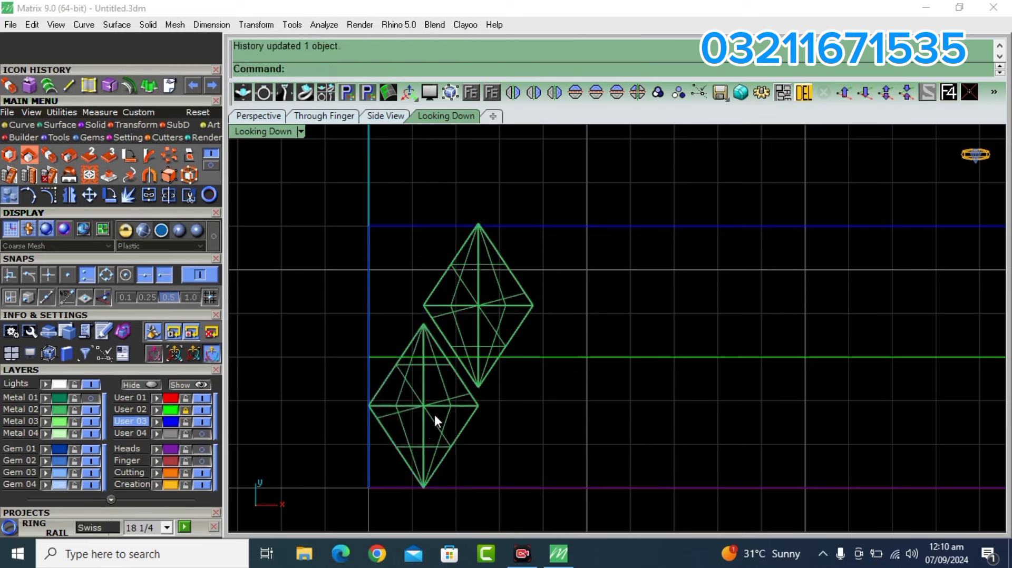
click(474, 377)
click(436, 428)
right_click(436, 427)
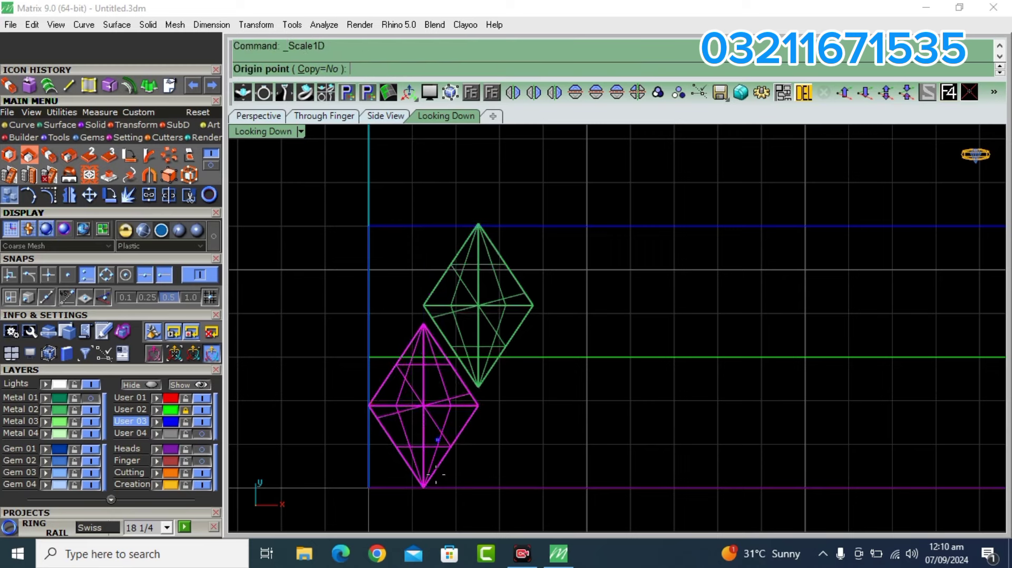
Delete the upper gem and copy the remaining gem from its bottom tip to a snapped point
key(Escape)
click(502, 325)
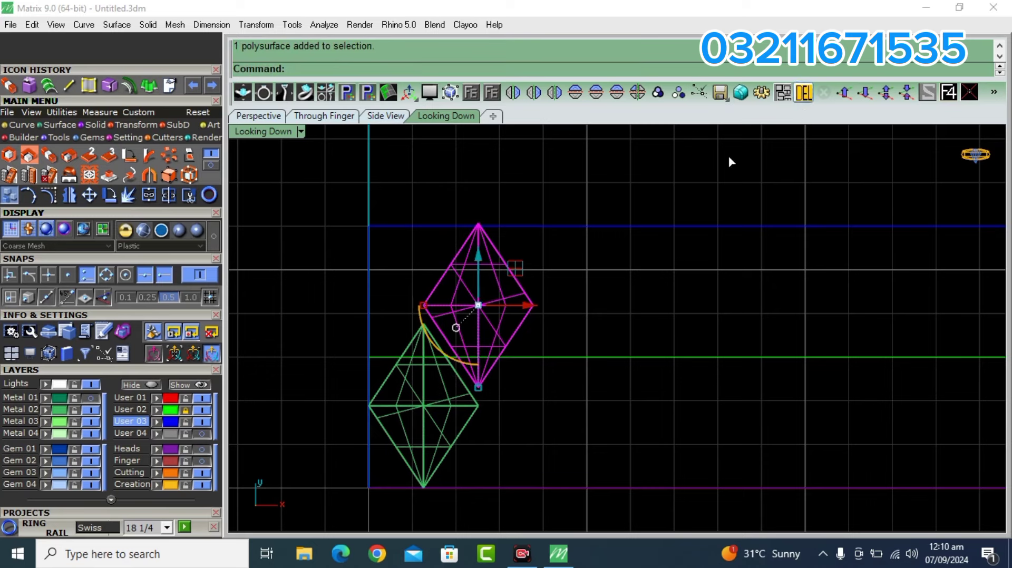
key(Delete)
click(435, 413)
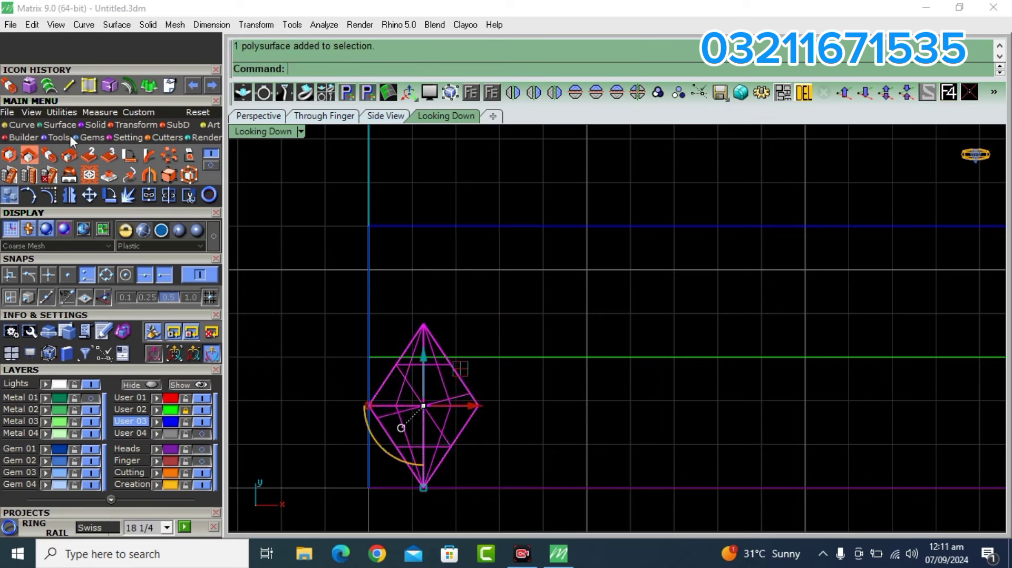
click(7, 199)
click(423, 487)
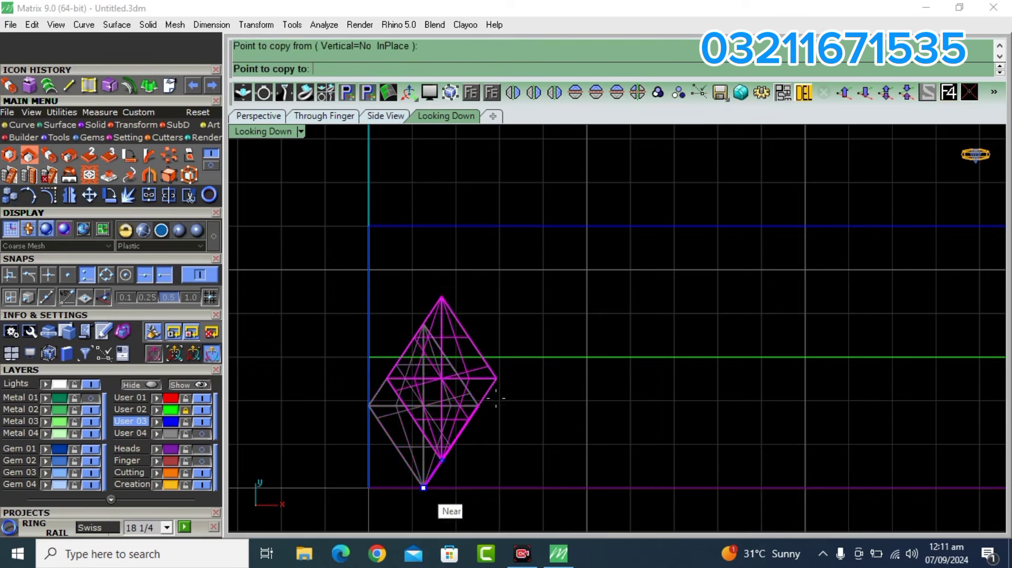
click(478, 405)
key(Return)
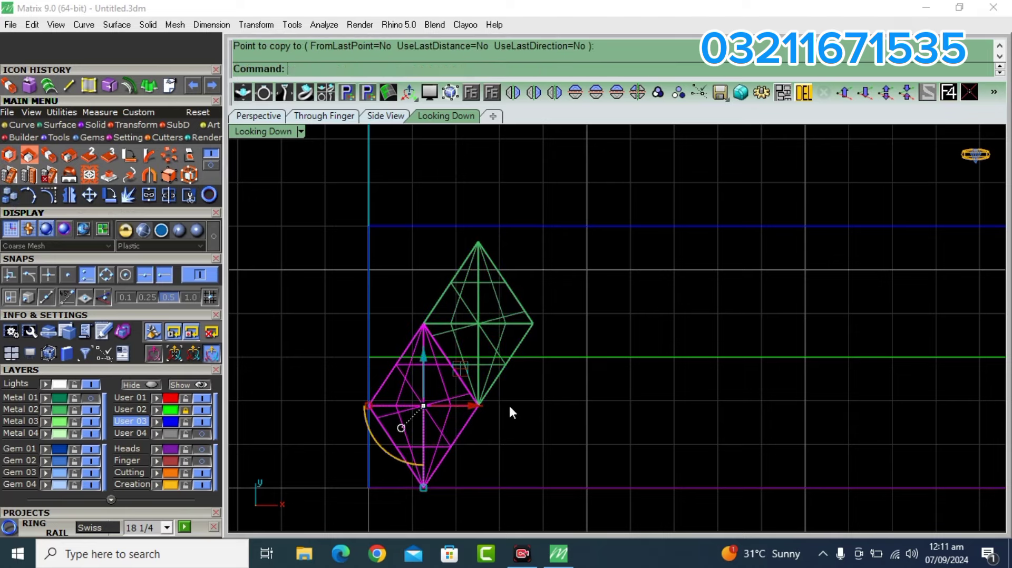
Stretch both gems vertically with Scale1D from the bottom tip
shift+click(502, 302)
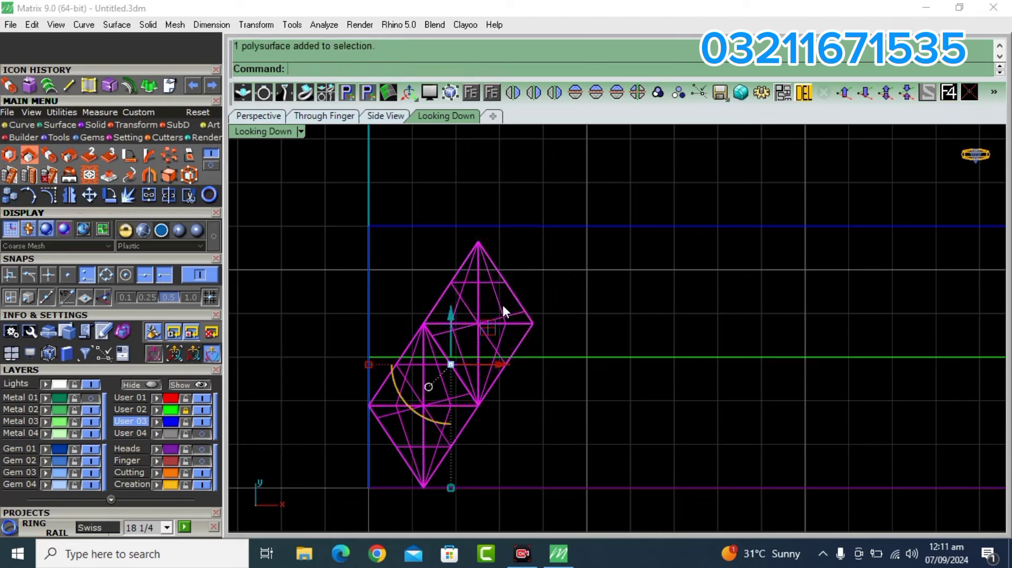
click(50, 158)
click(423, 487)
click(416, 274)
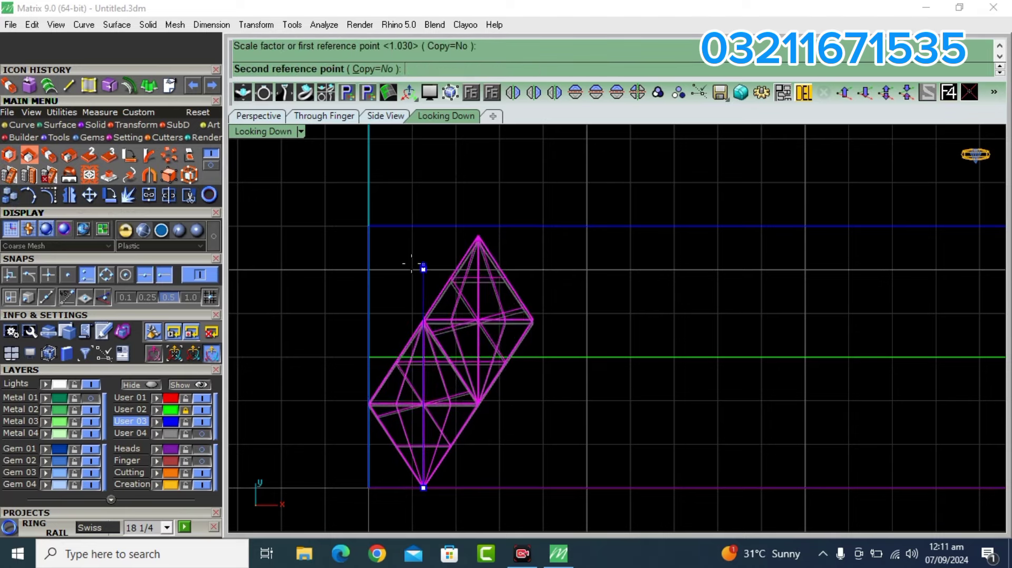
click(413, 261)
Select the two gems and display them as shaded green solids
key(Escape)
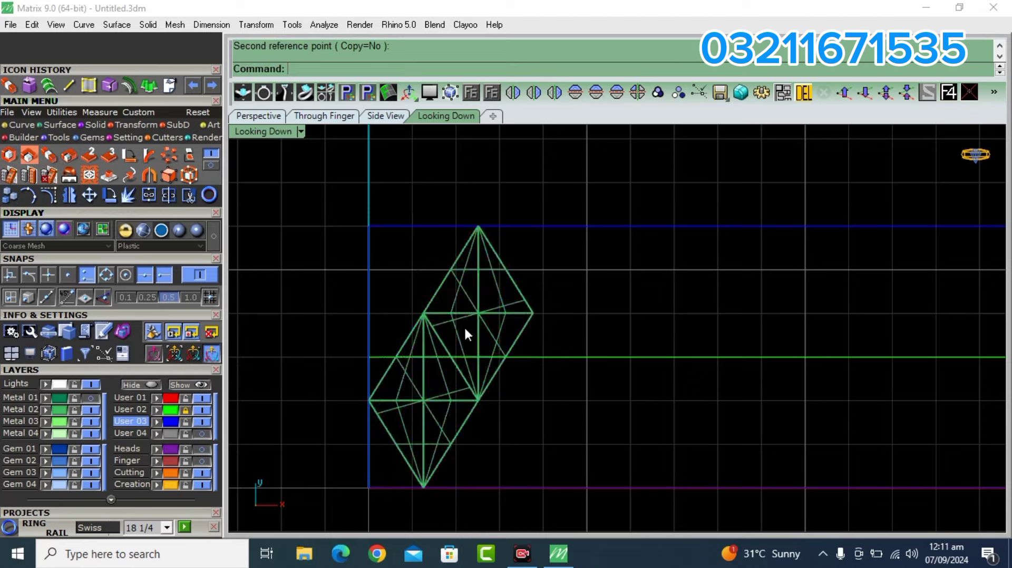
click(437, 353)
shift+click(413, 358)
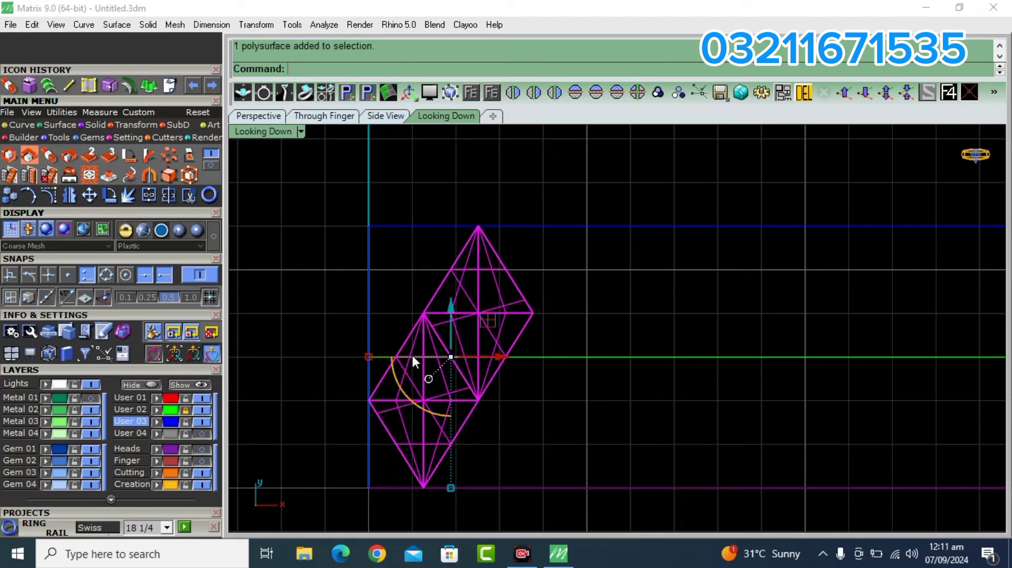
click(179, 229)
Undo a misplaced copy and copy the gem diagonally above from its end vertex
key(ctrl+c)
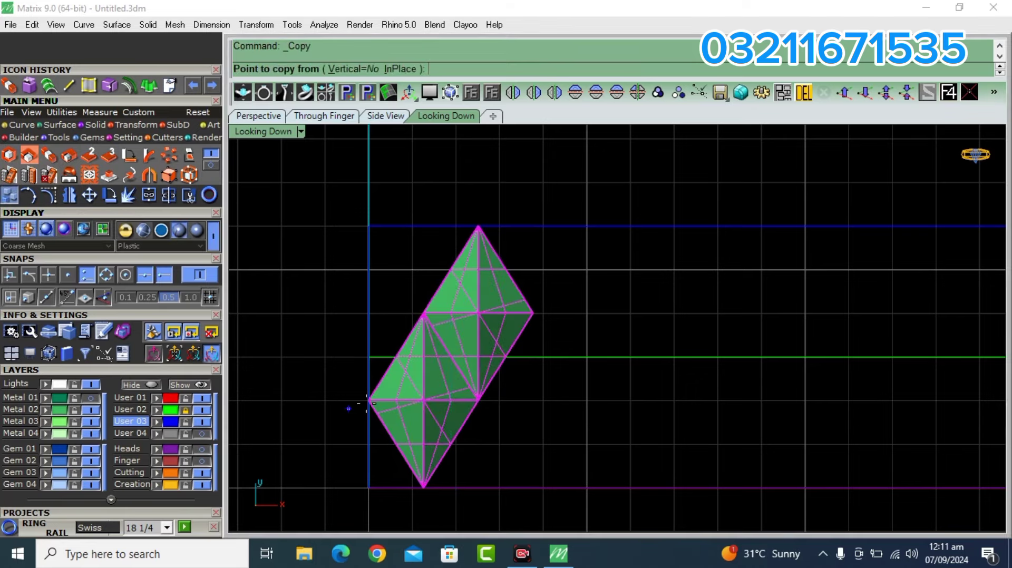
click(368, 401)
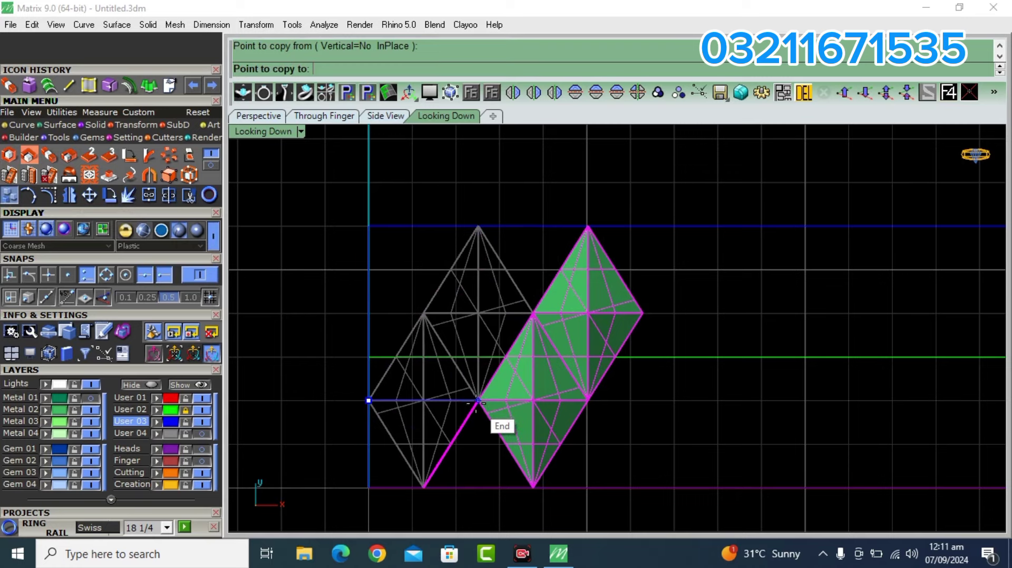
click(477, 402)
key(Return)
scroll(462, 383, down, 3)
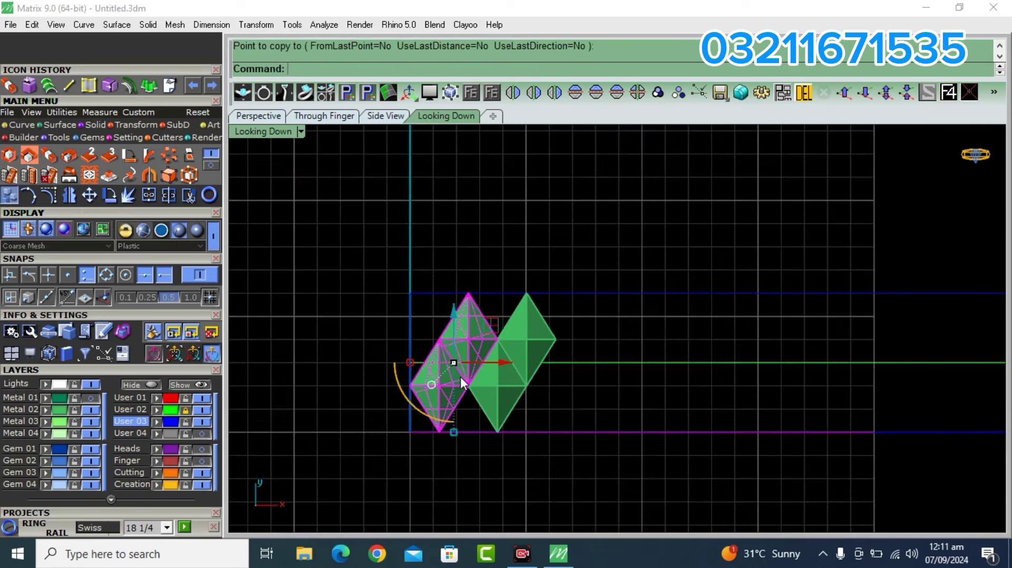
key(Escape)
key(ctrl+z)
click(428, 390)
key(Return)
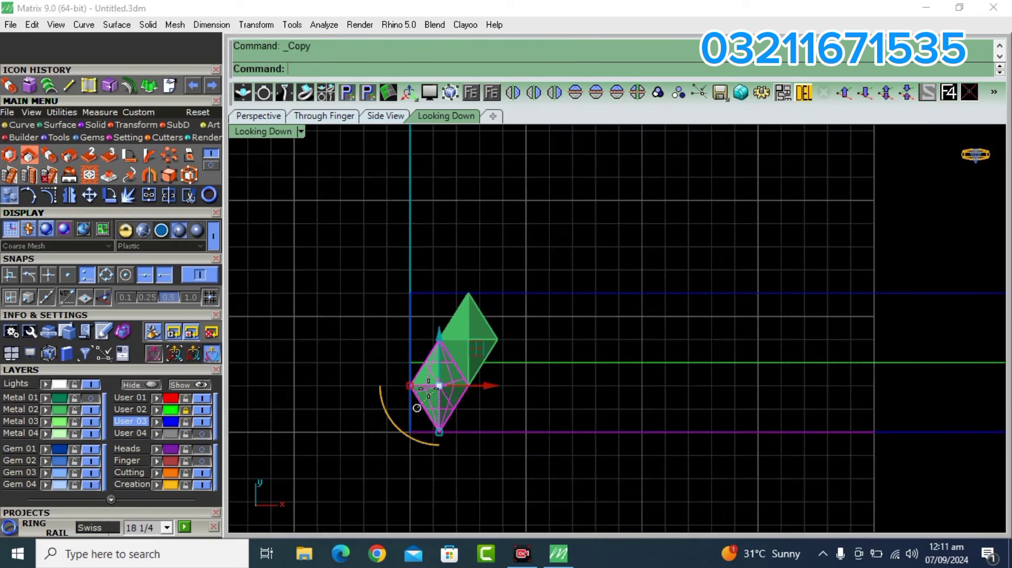
click(412, 386)
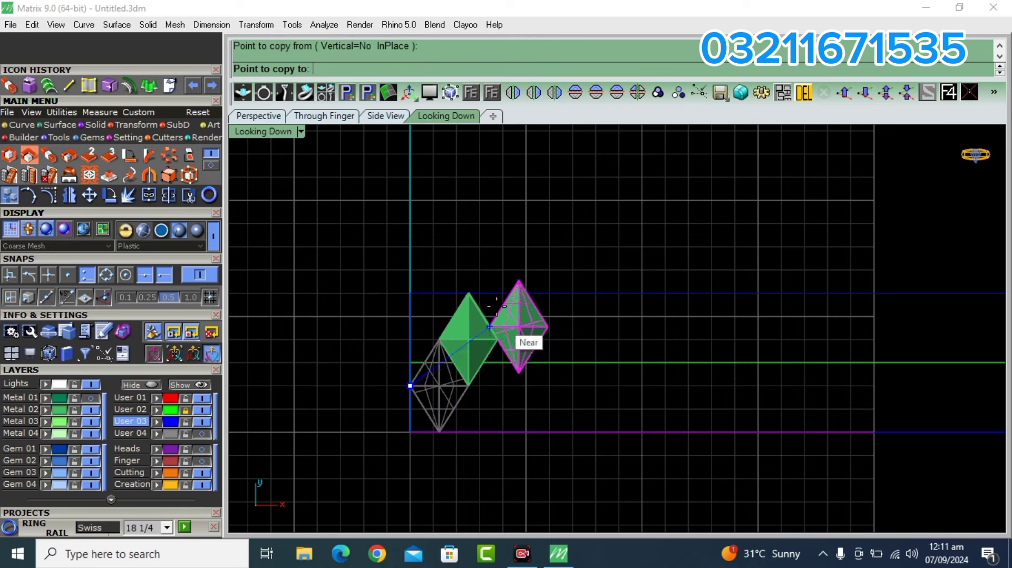
click(468, 293)
key(Return)
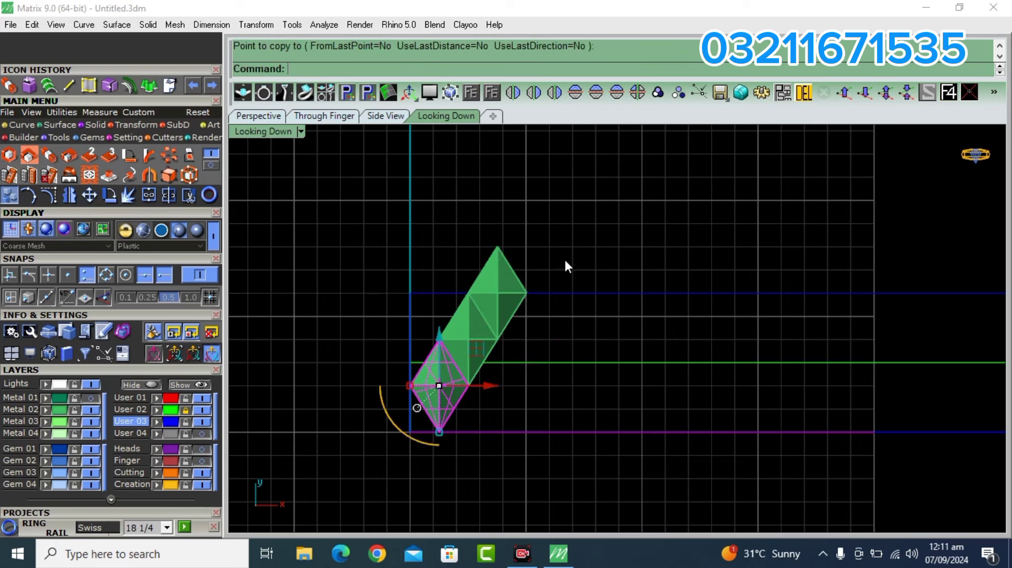
Copy the gem at the upper end down to the top of the cluster
click(445, 387)
click(496, 380)
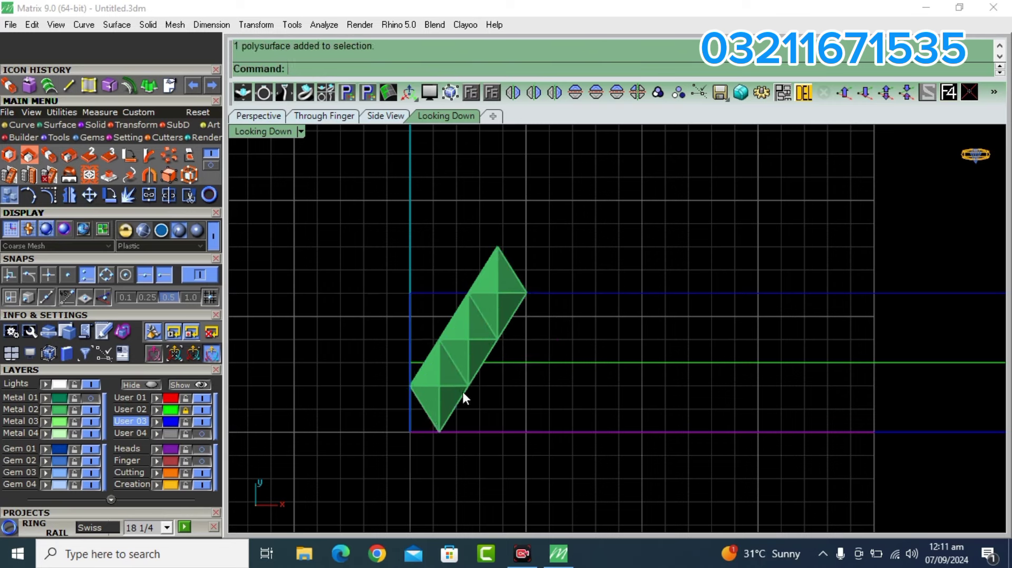
click(445, 386)
key(Return)
key(Escape)
click(503, 295)
key(Return)
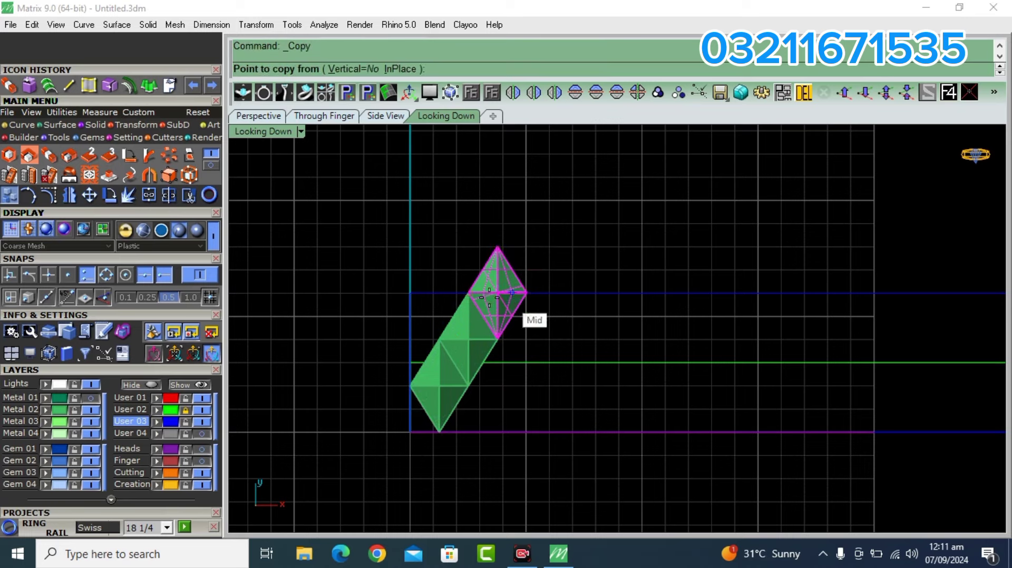
click(470, 297)
scroll(471, 297, up, 1)
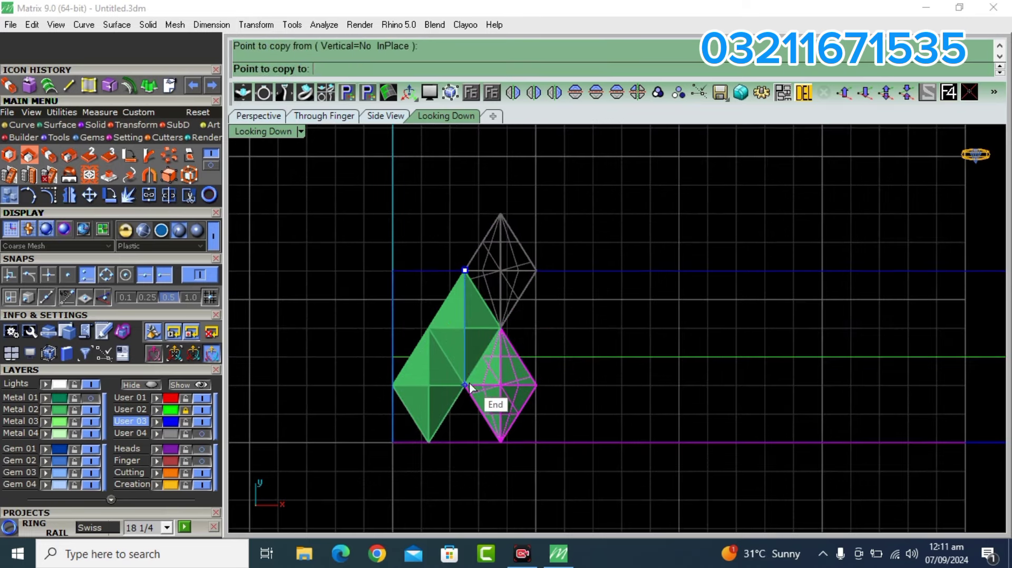
click(465, 386)
key(Return)
Copy a gem to the cluster's lower vertex, then delete the extra top gem
click(520, 375)
key(Return)
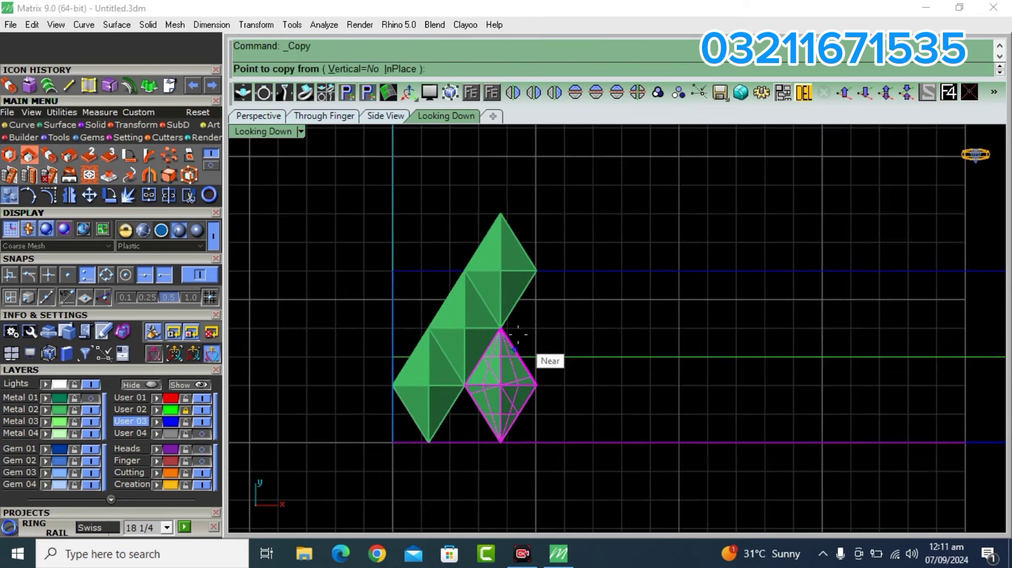
click(500, 328)
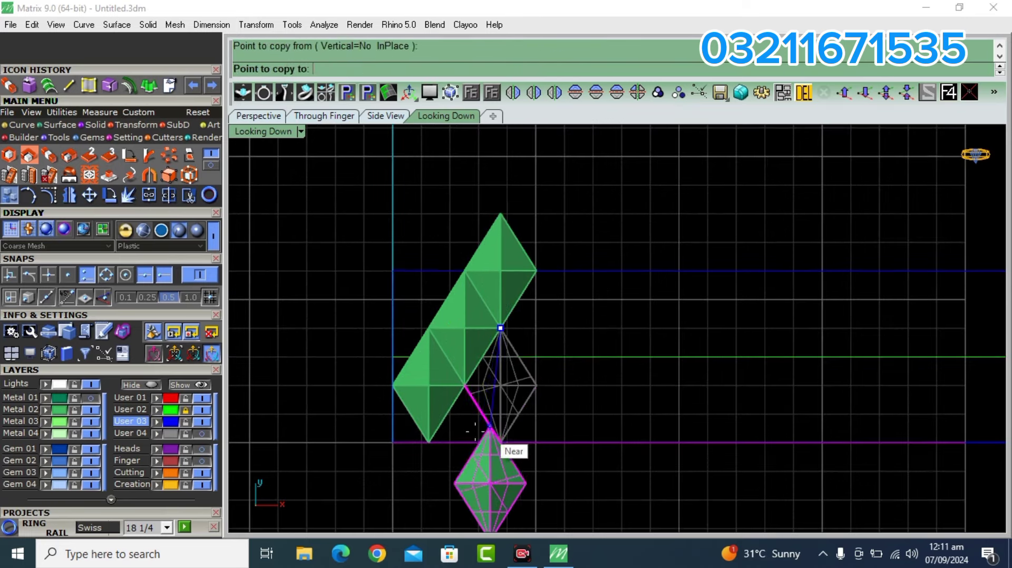
click(464, 386)
key(Return)
key(Escape)
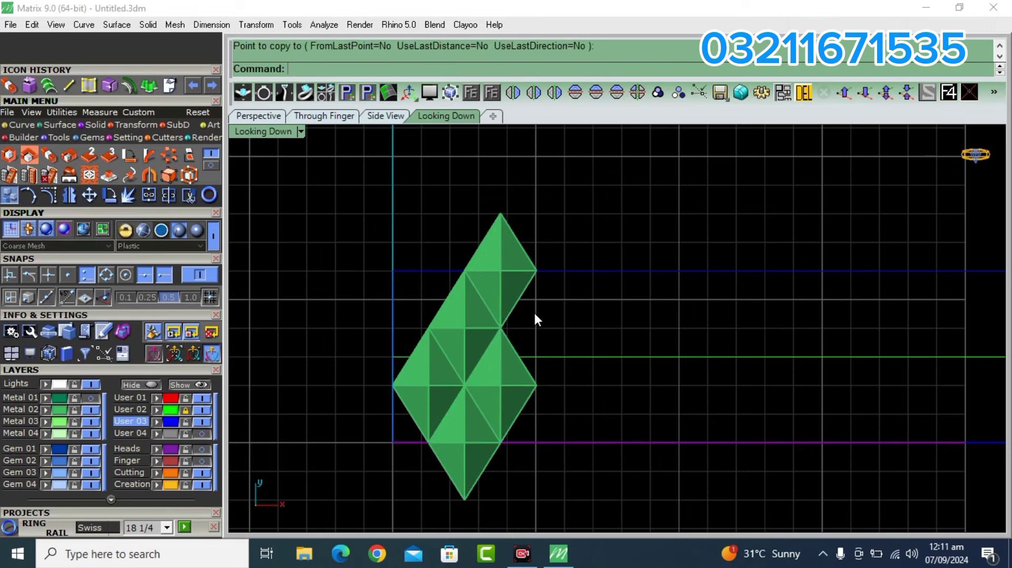
click(509, 270)
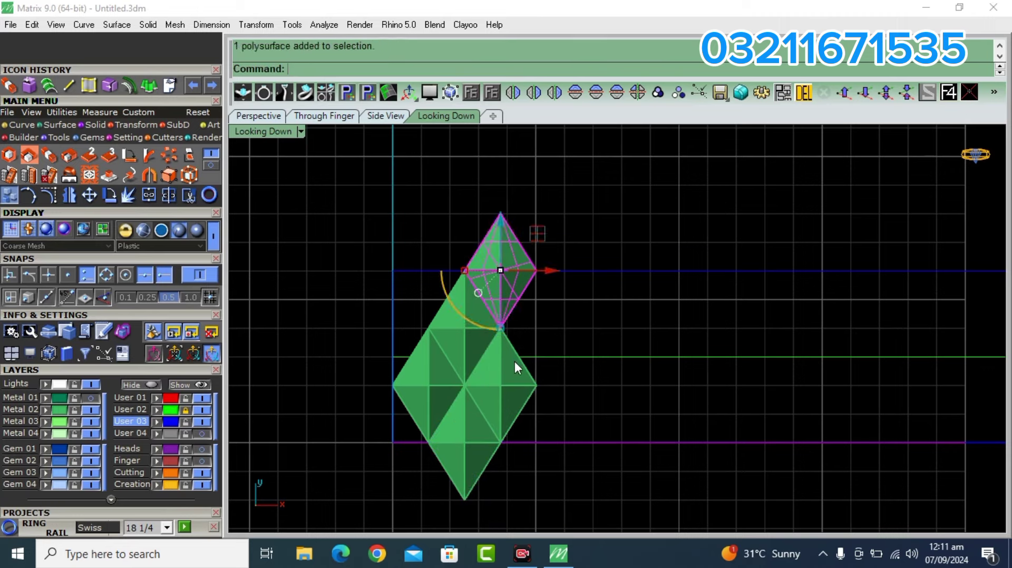
click(796, 92)
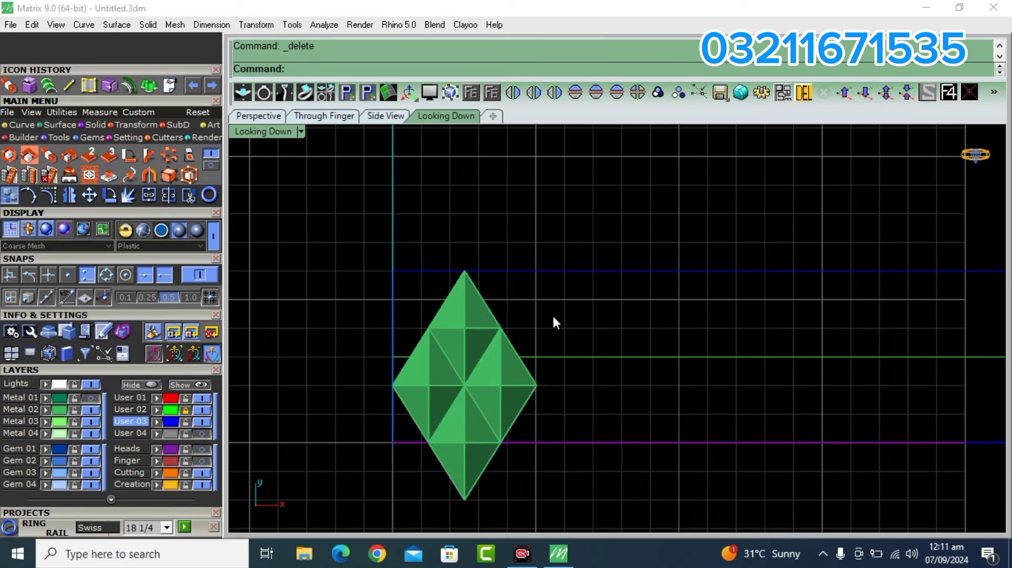
drag(553, 318, 397, 458)
ctrl+drag(613, 515, 589, 448)
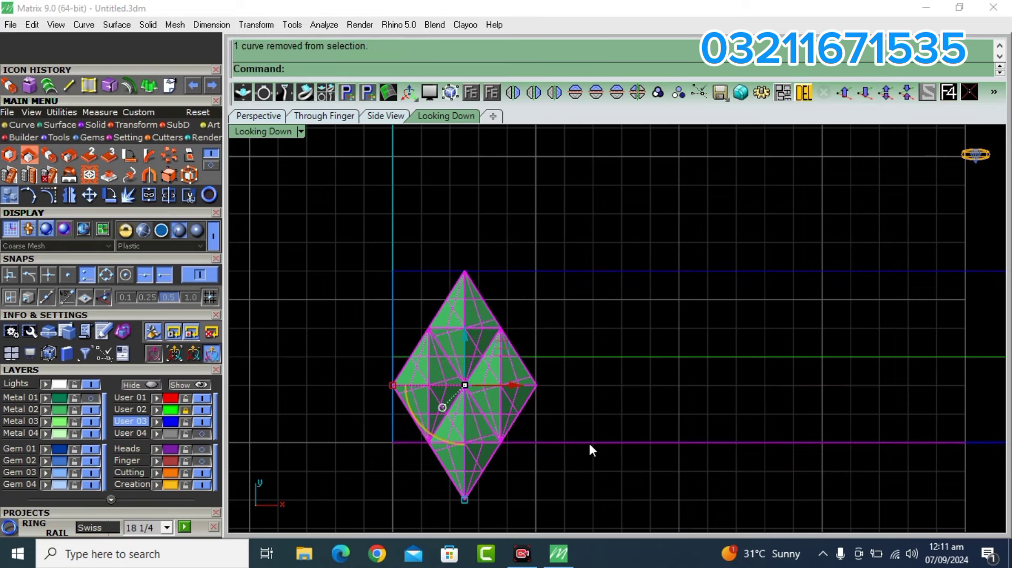
click(211, 164)
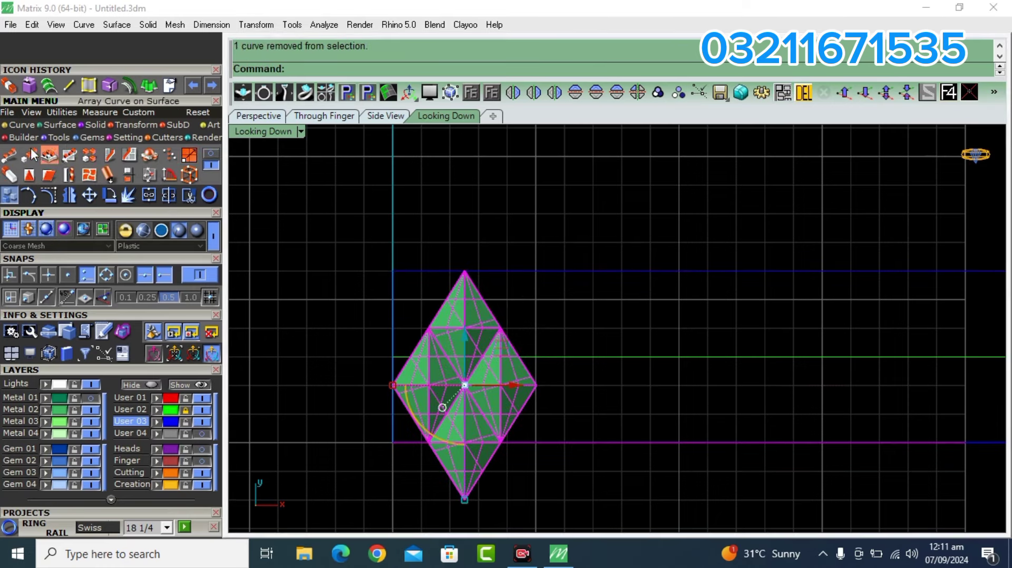
click(30, 156)
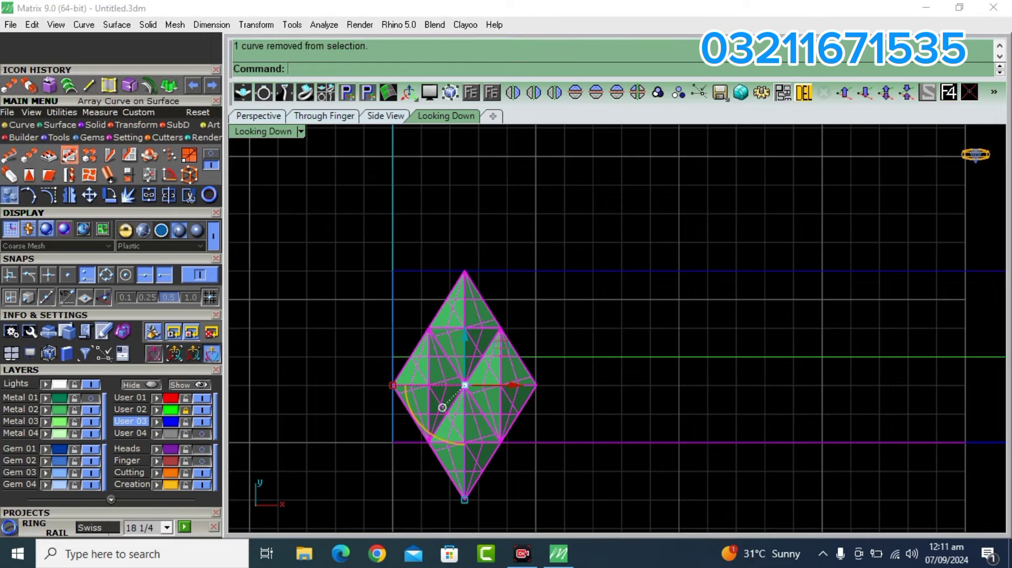
scroll(420, 328, down, 3)
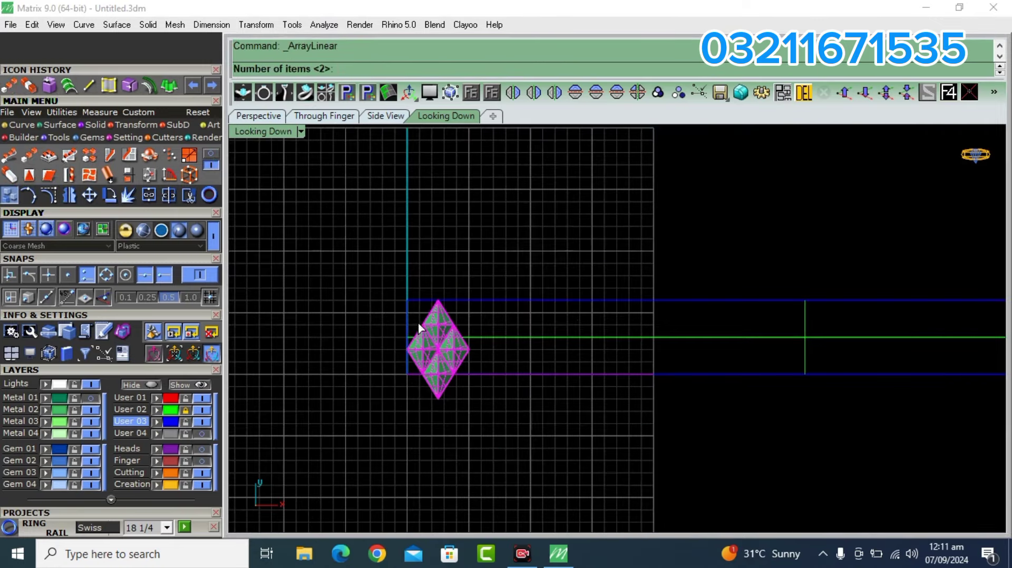
scroll(738, 293, down, 3)
scroll(477, 328, up, 2)
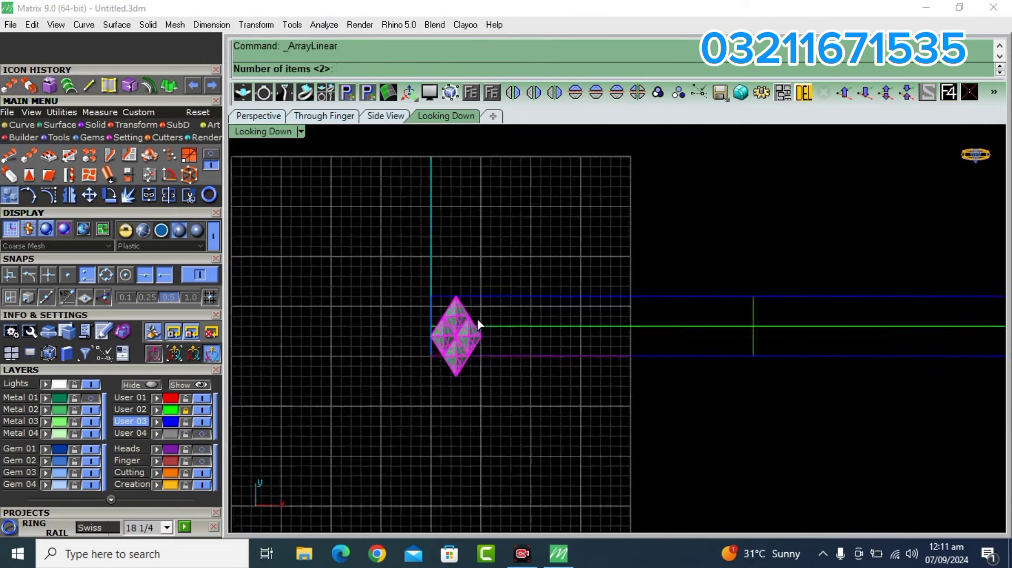
scroll(477, 357, up, 2)
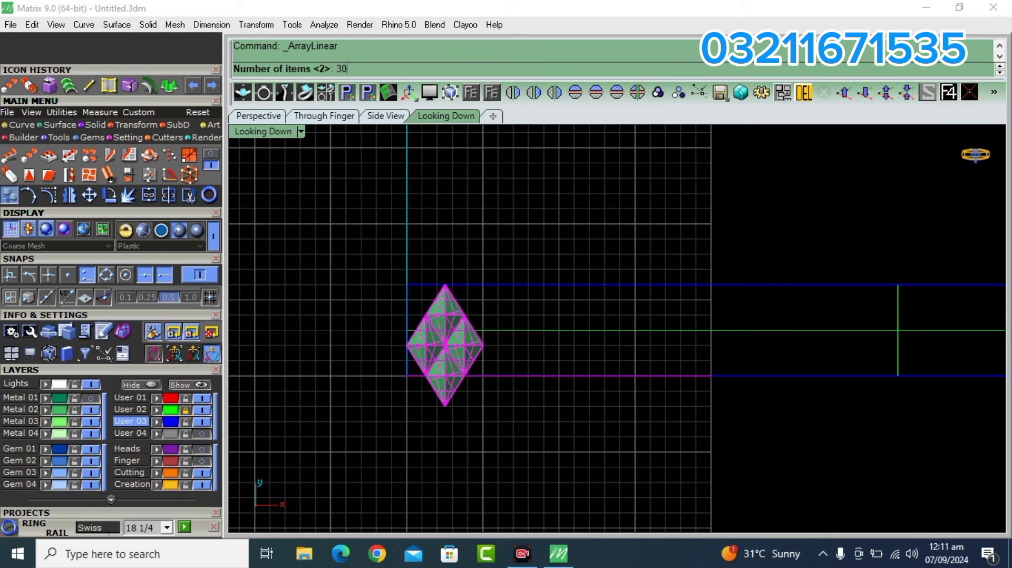
text(30)
key(Return)
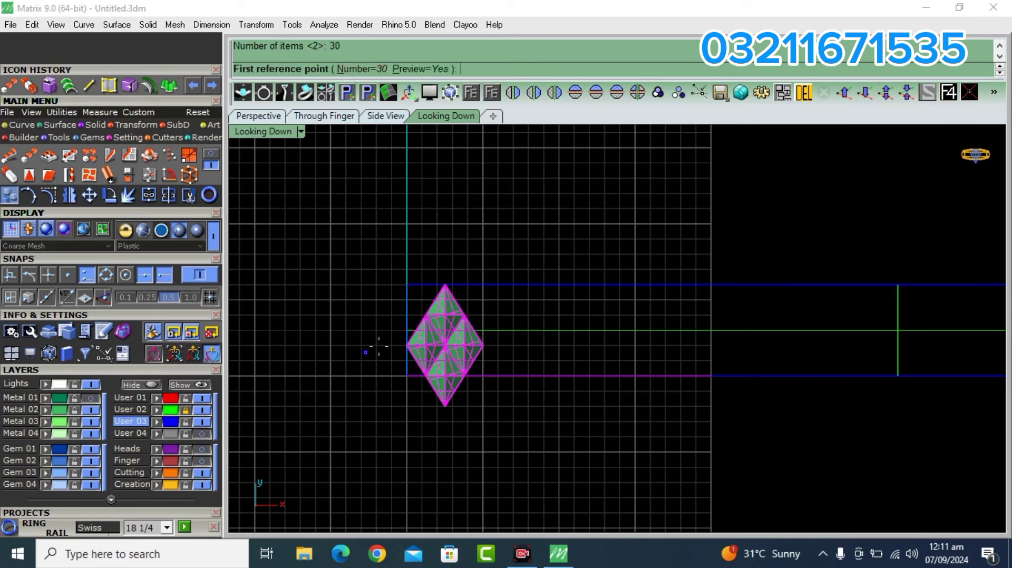
scroll(407, 345, up, 3)
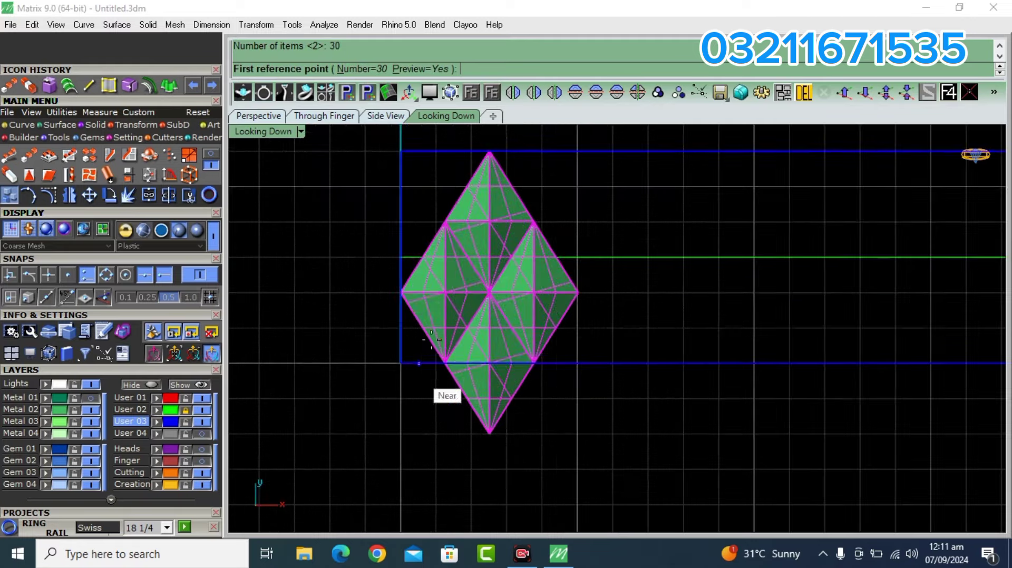
click(400, 151)
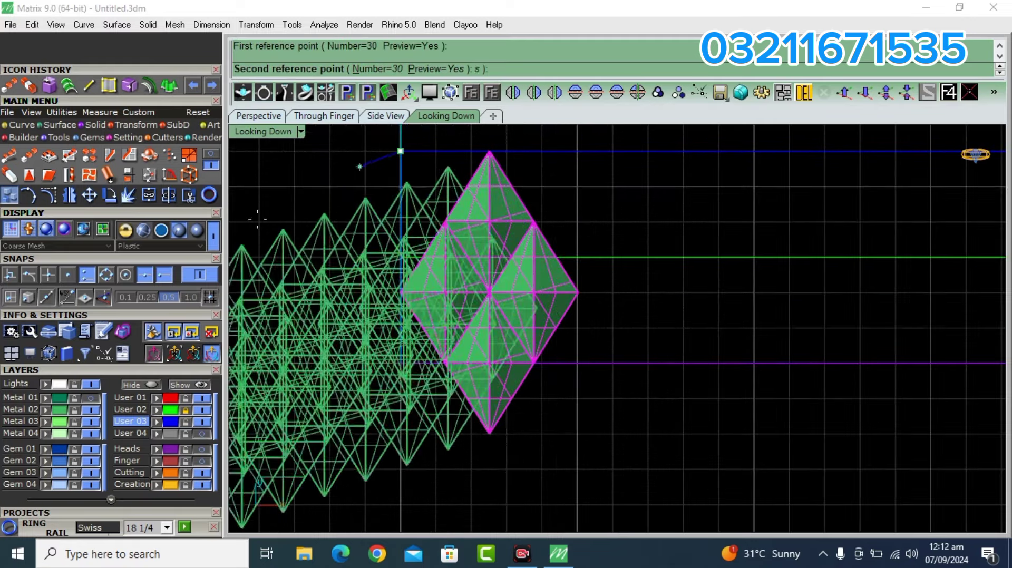
right_drag(536, 216, 520, 281)
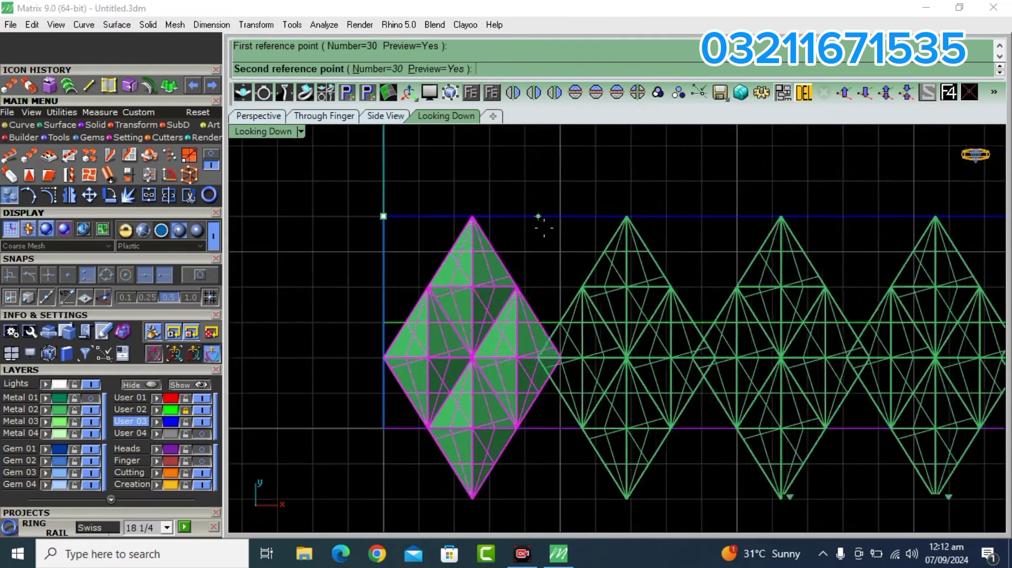
key(Escape)
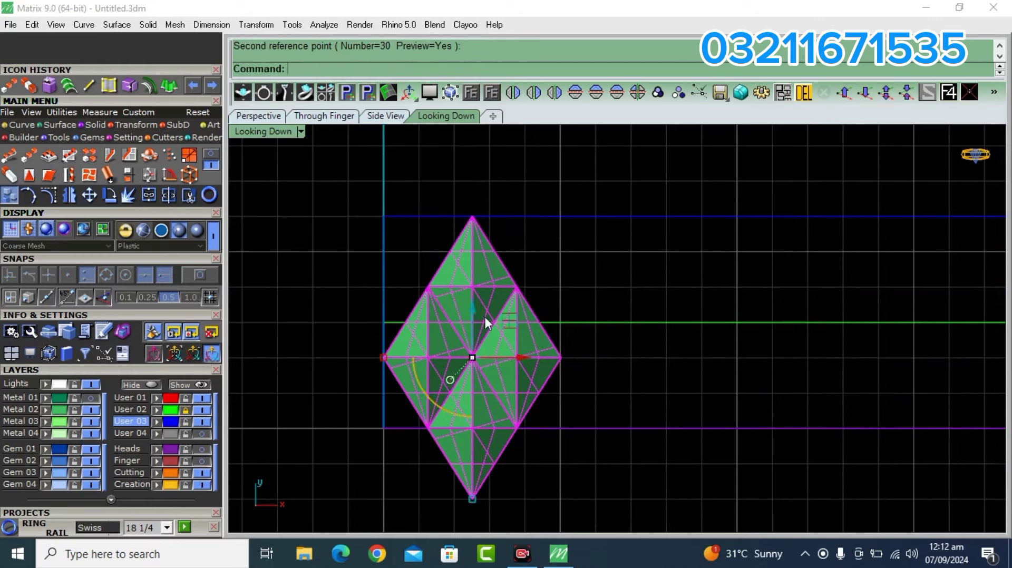
key(Return)
Try a linear array of the diamond between its tips with End snap, then undo the 30-copy row
key(Return)
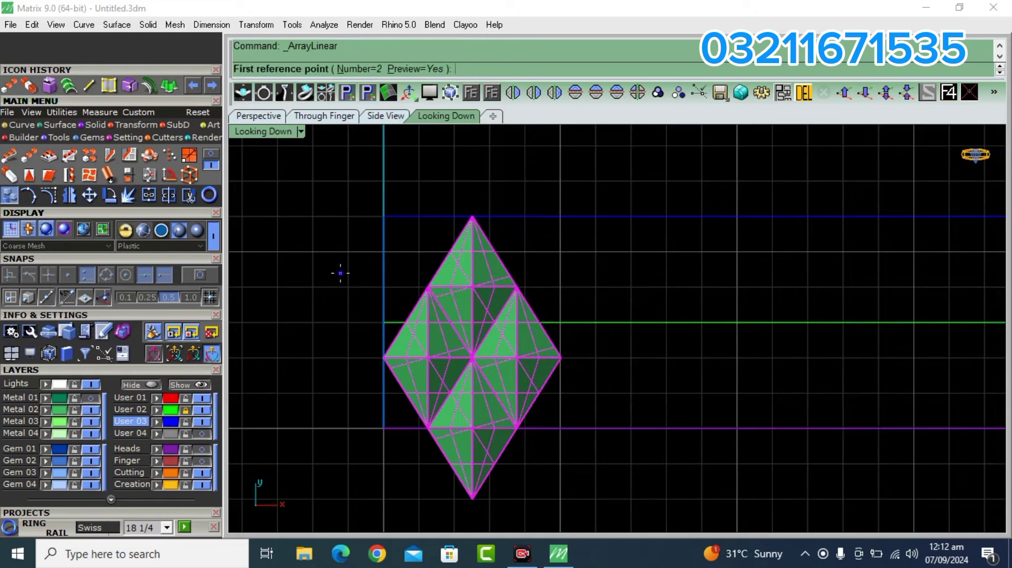
key(Escape)
key(Return)
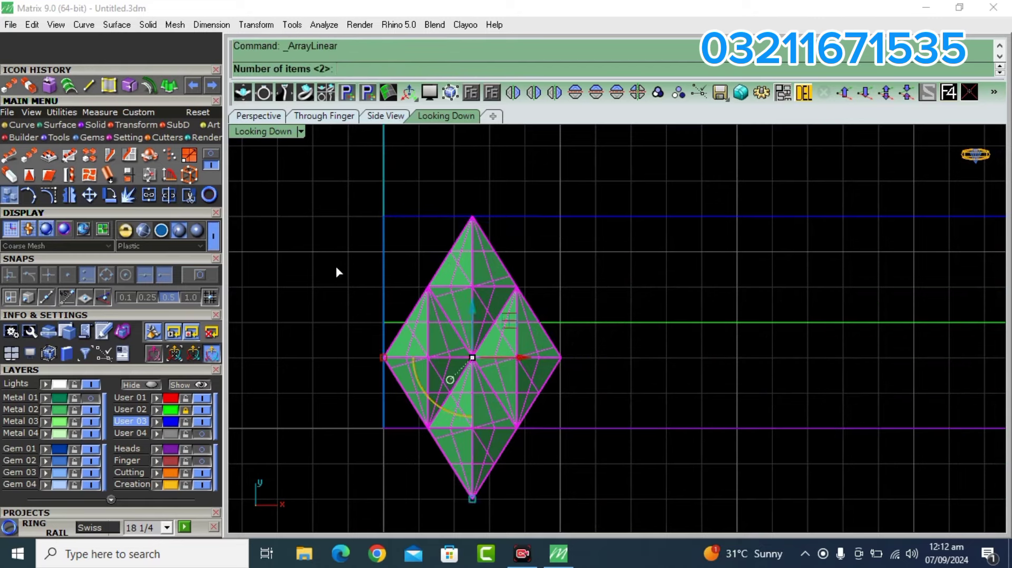
text(30)
key(Return)
click(196, 275)
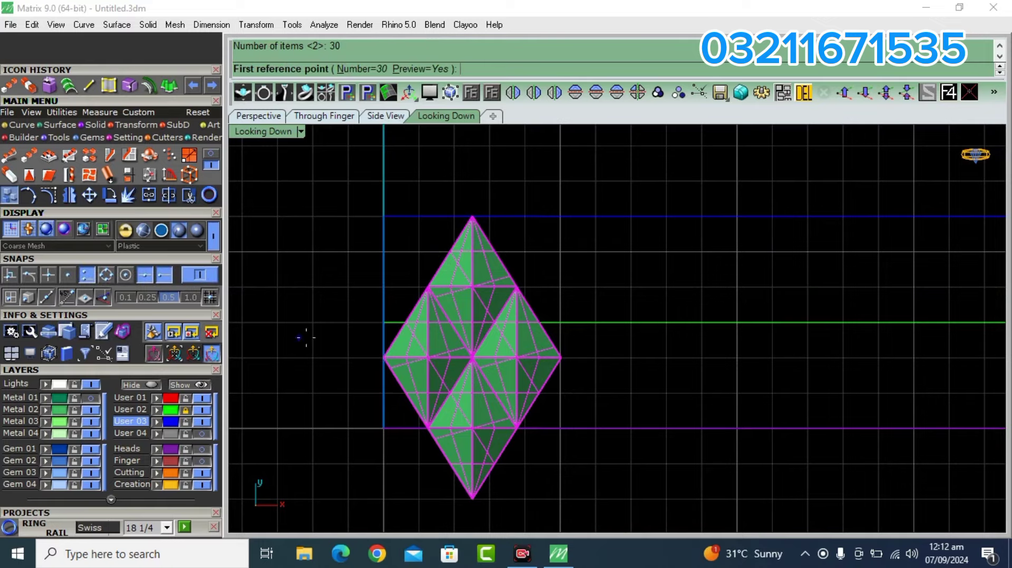
click(383, 356)
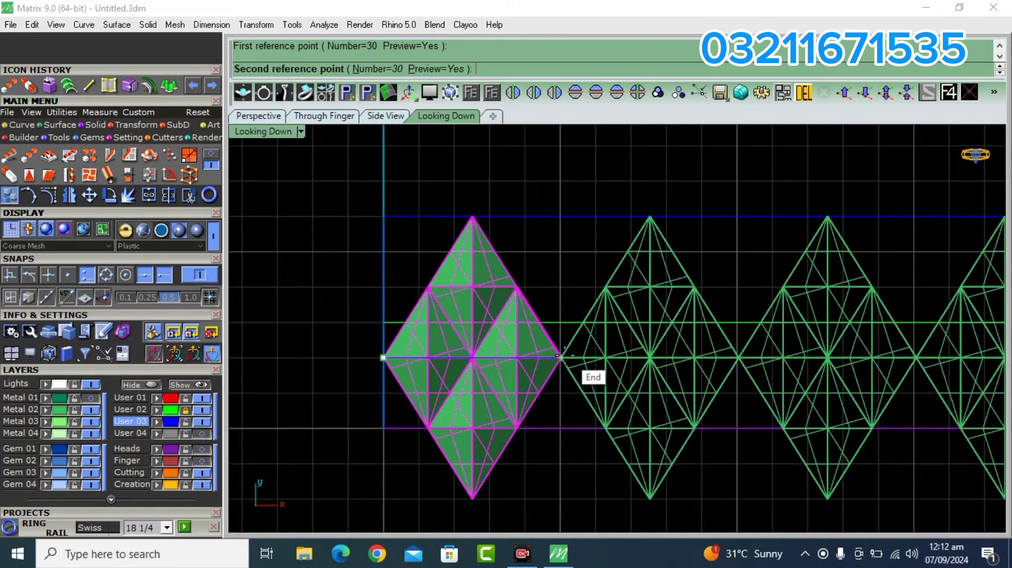
click(560, 357)
scroll(388, 319, down, 3)
scroll(388, 319, down, 2)
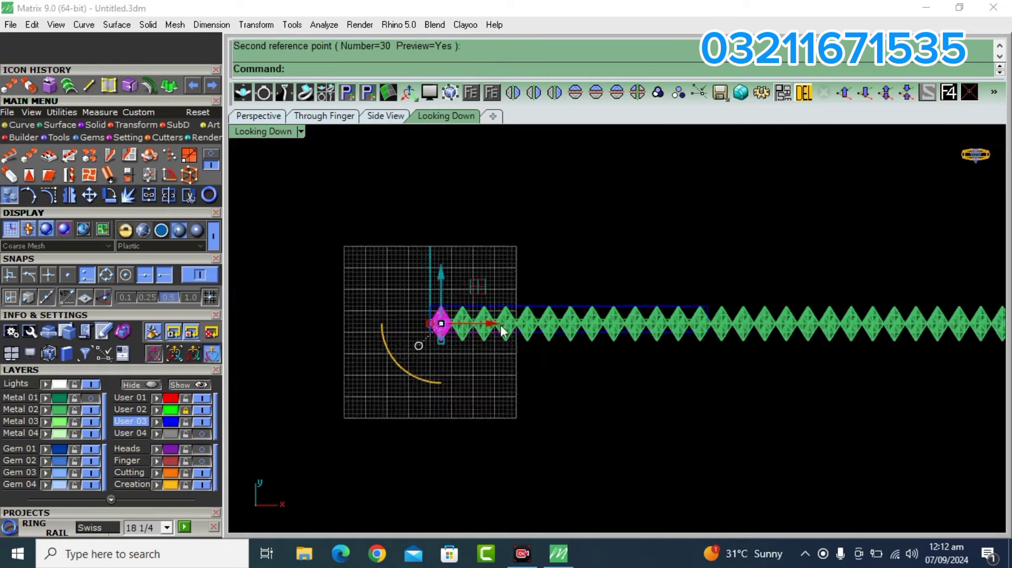
scroll(447, 319, up, 2)
scroll(429, 326, up, 3)
key(ctrl+z)
Array the diamond 25 times, spaced by its width from left to right tip
key(Return)
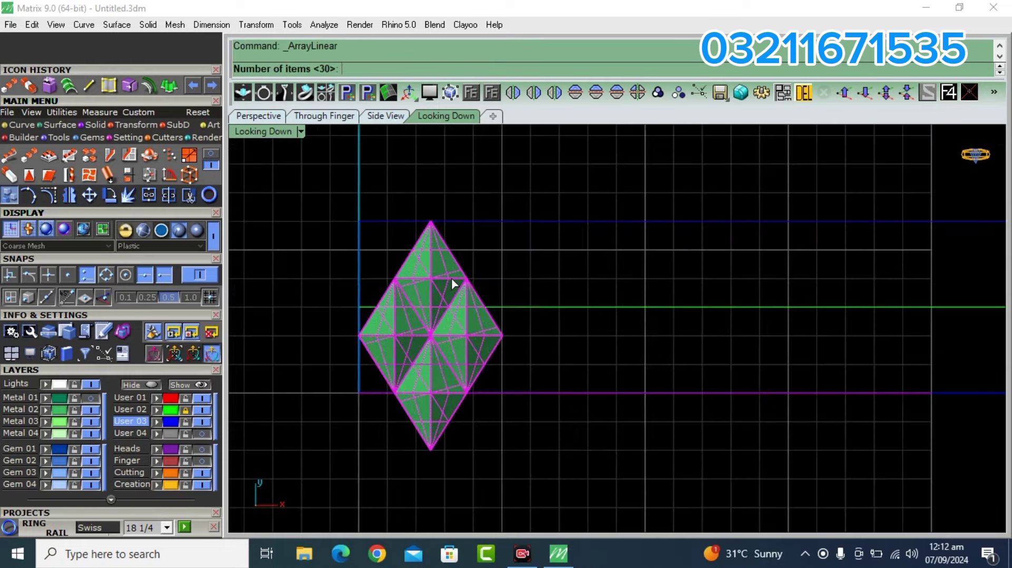
text(25)
key(Return)
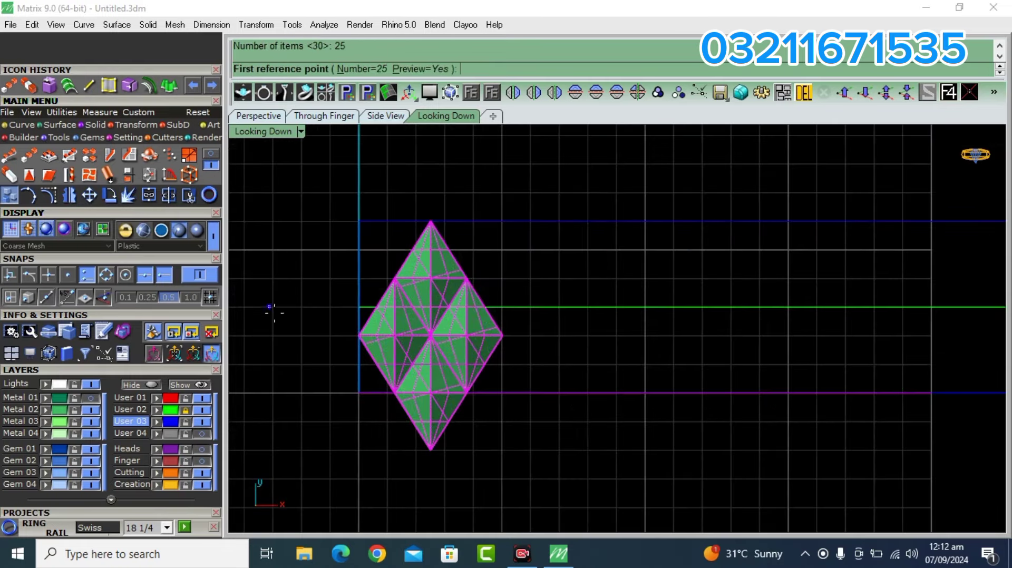
click(358, 336)
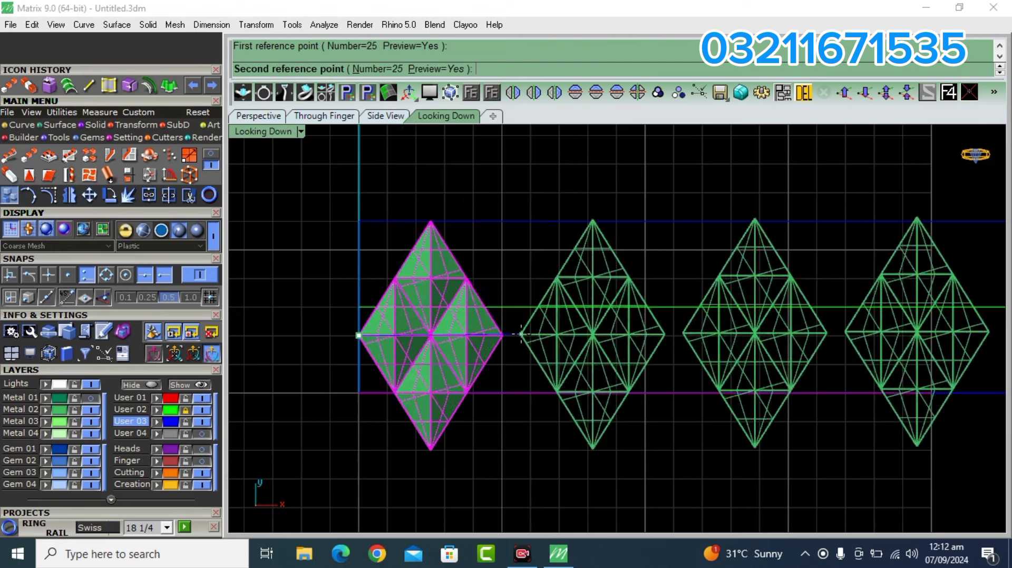
click(502, 335)
scroll(400, 316, down, 5)
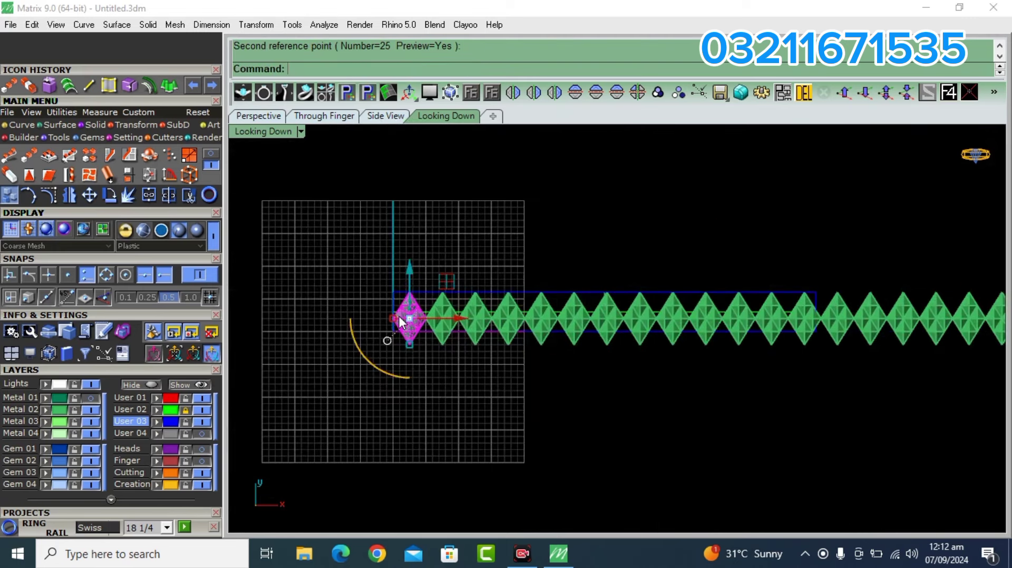
Window-select and delete the surplus diamonds at the far end of the row
right_drag(704, 310, 471, 315)
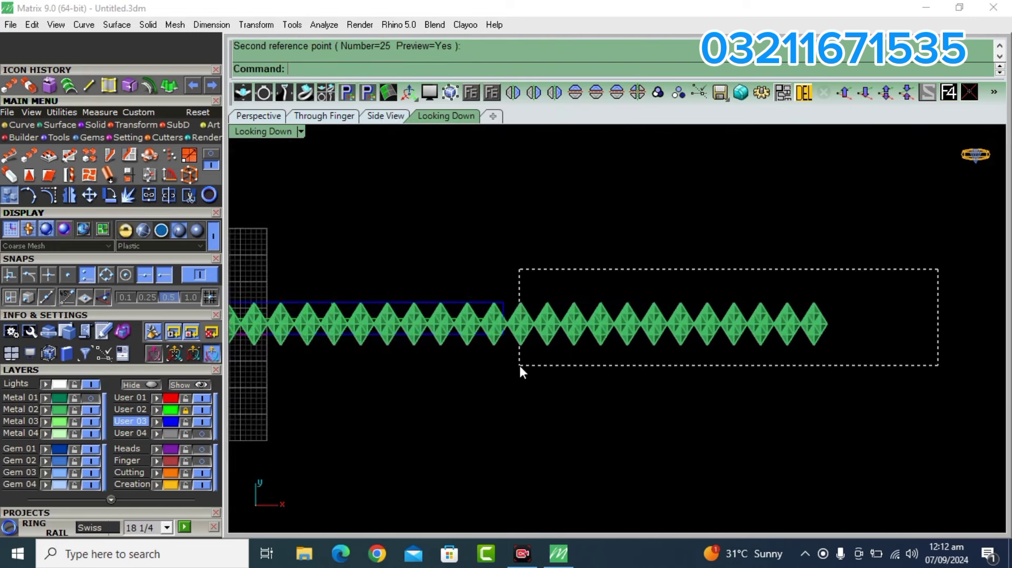
drag(518, 363, 515, 365)
key(Delete)
right_drag(531, 360, 660, 312)
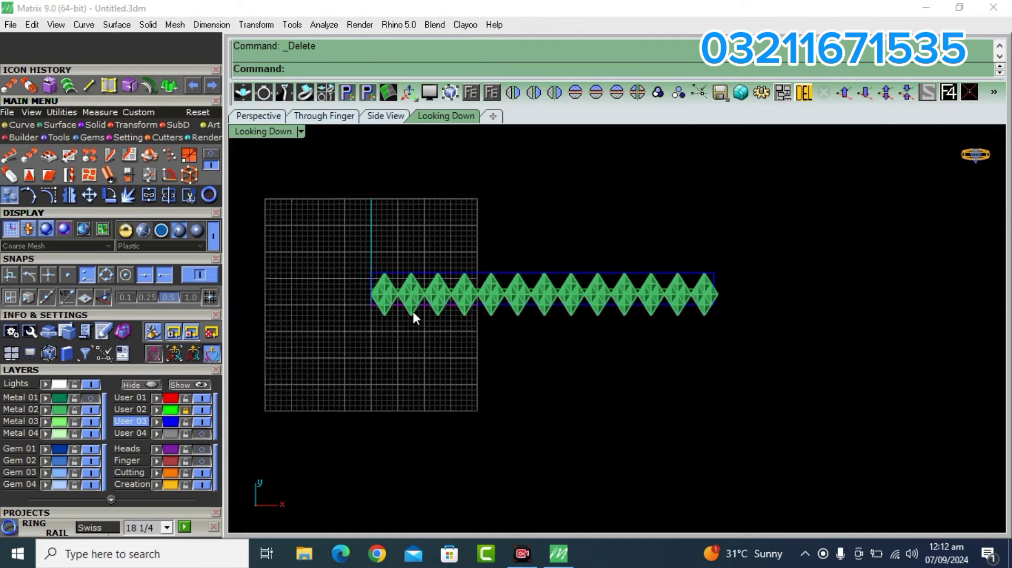
scroll(372, 293, up, 3)
Copy the first diamond from its left tip into the gap above
scroll(371, 293, up, 6)
click(372, 289)
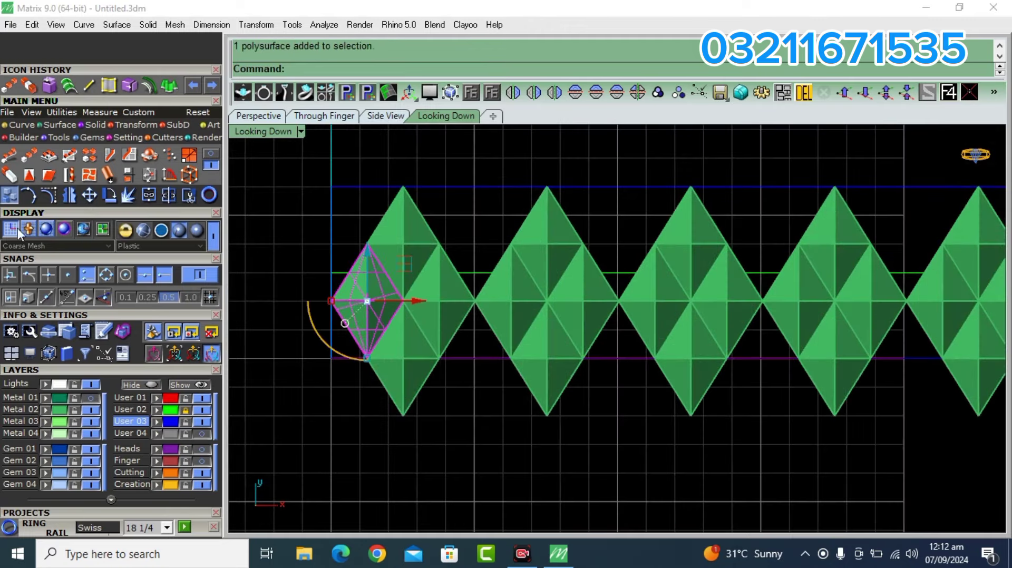
click(9, 195)
click(331, 301)
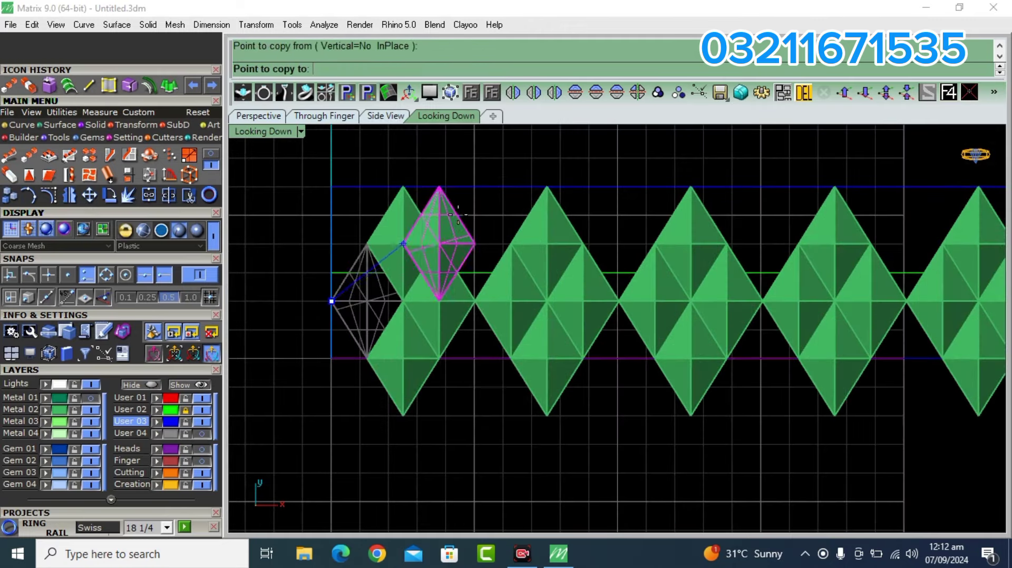
click(404, 185)
key(Return)
Copy the small diamond to the upper point and move the copies to the Gem 01 layer
click(437, 287)
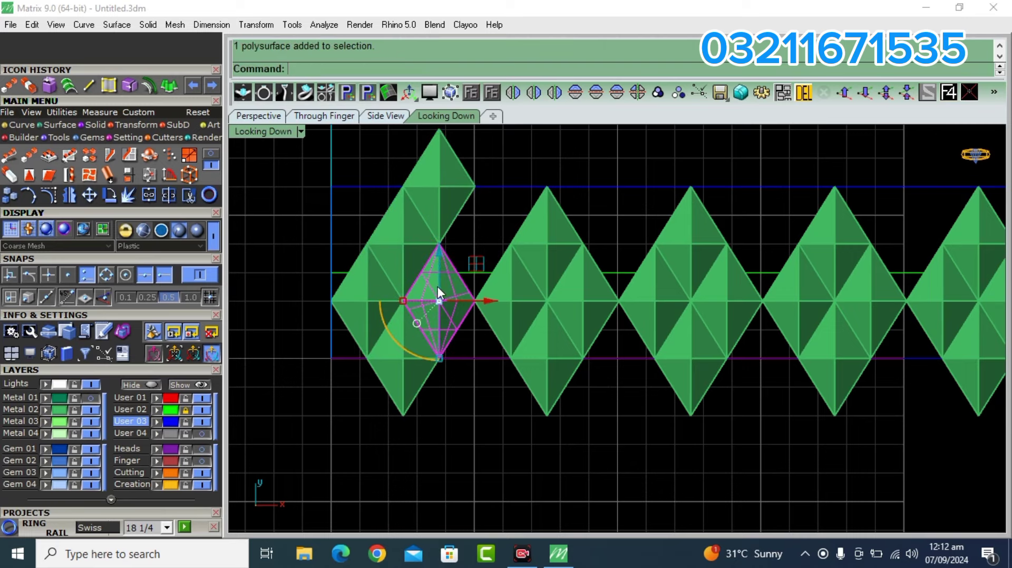
right_click(438, 287)
click(403, 301)
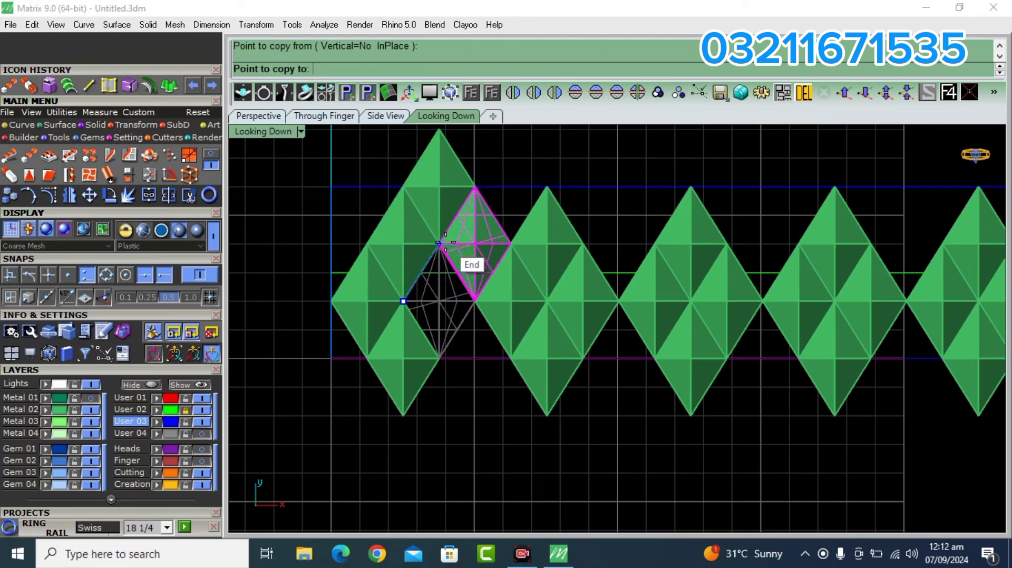
click(444, 235)
key(Return)
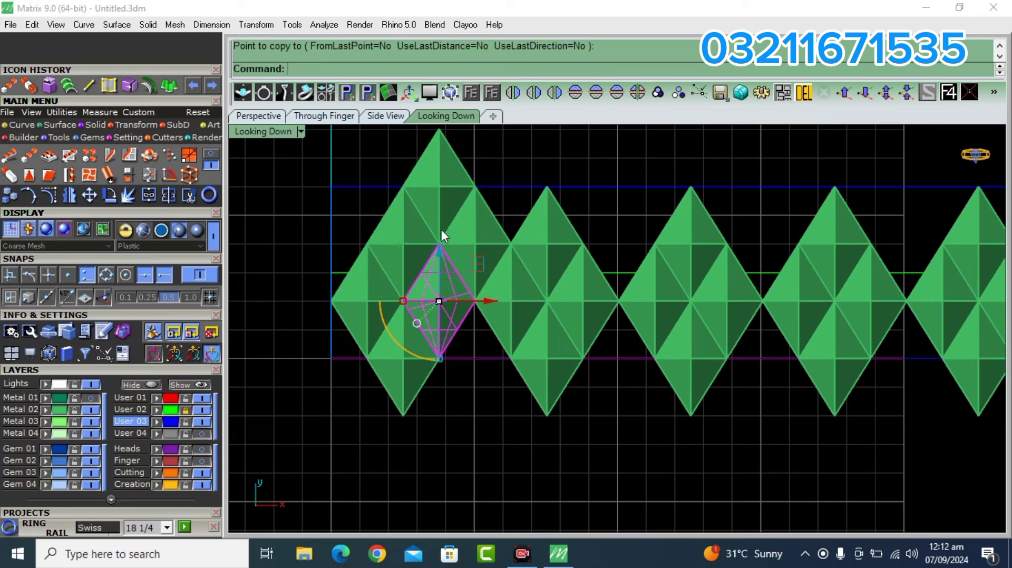
key(ctrl+z)
key(ctrl+z)
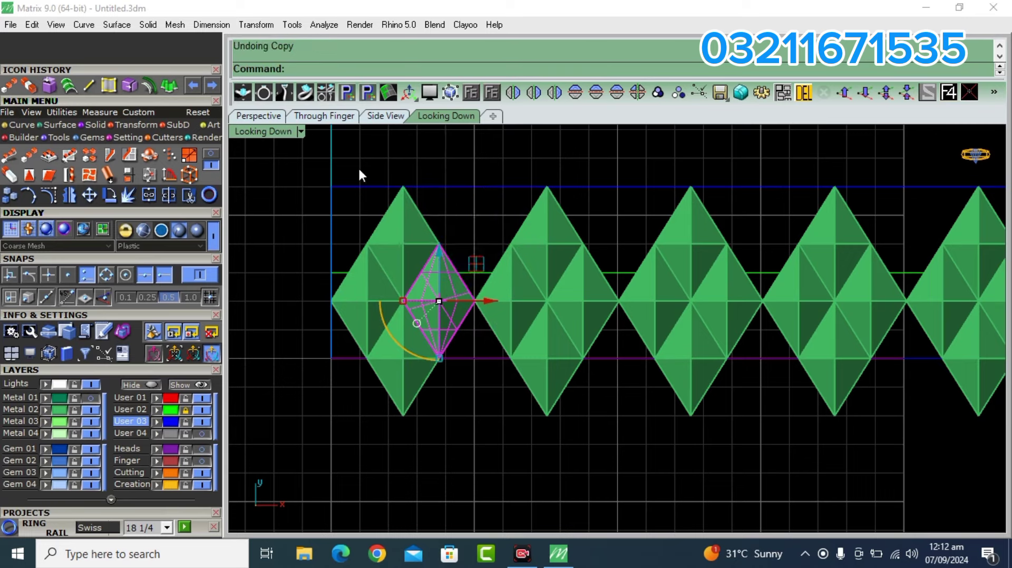
key(ctrl+y)
key(ctrl+y)
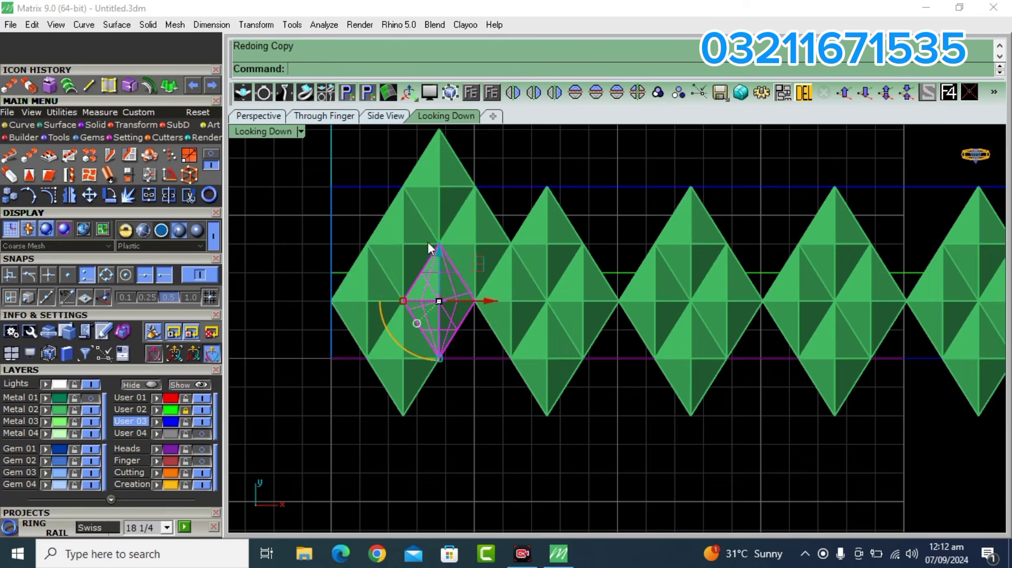
shift+click(436, 191)
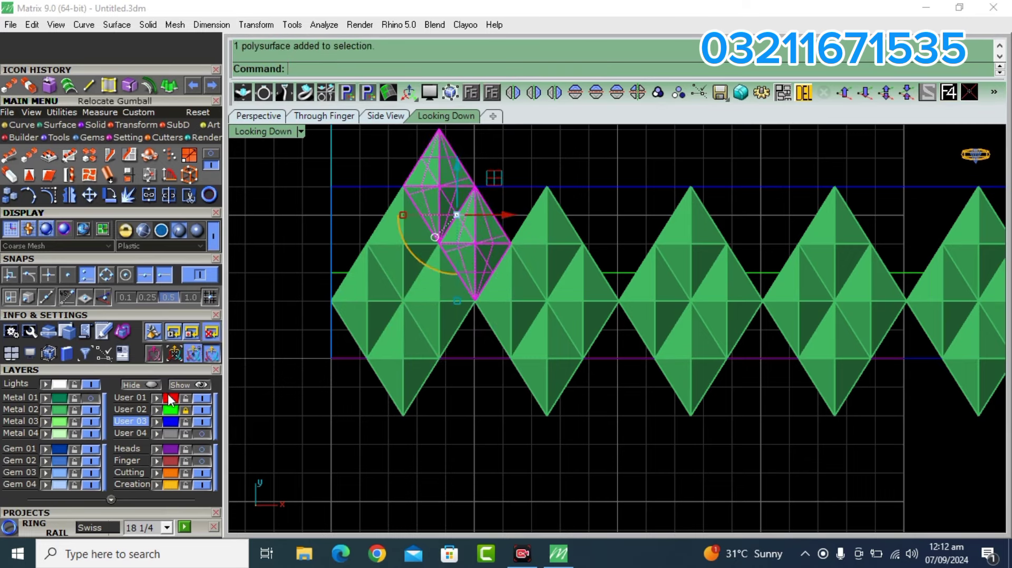
click(45, 450)
key(Escape)
Copy the blue diamond down into the gap below
click(476, 250)
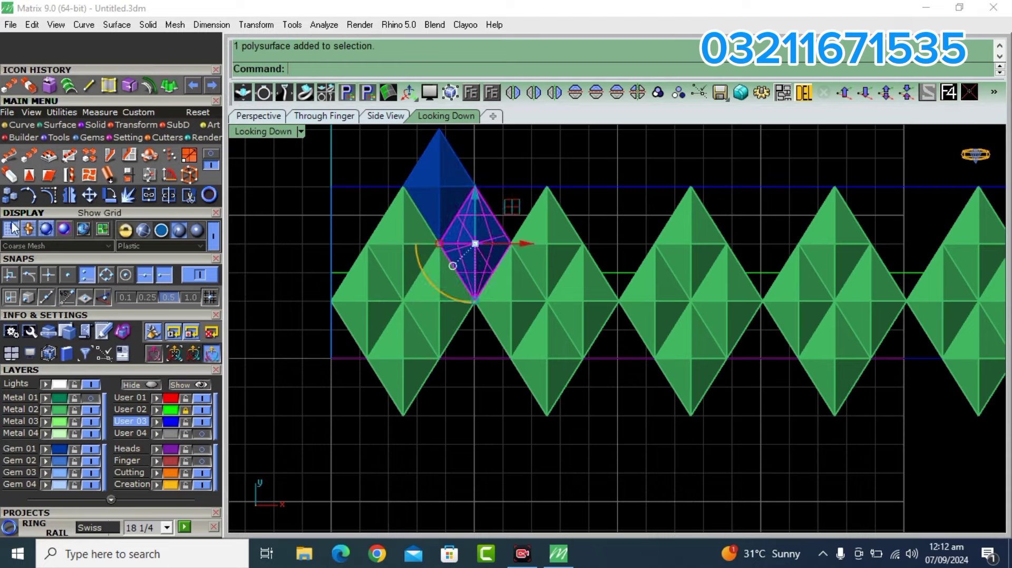
text(c)
key(Return)
click(440, 244)
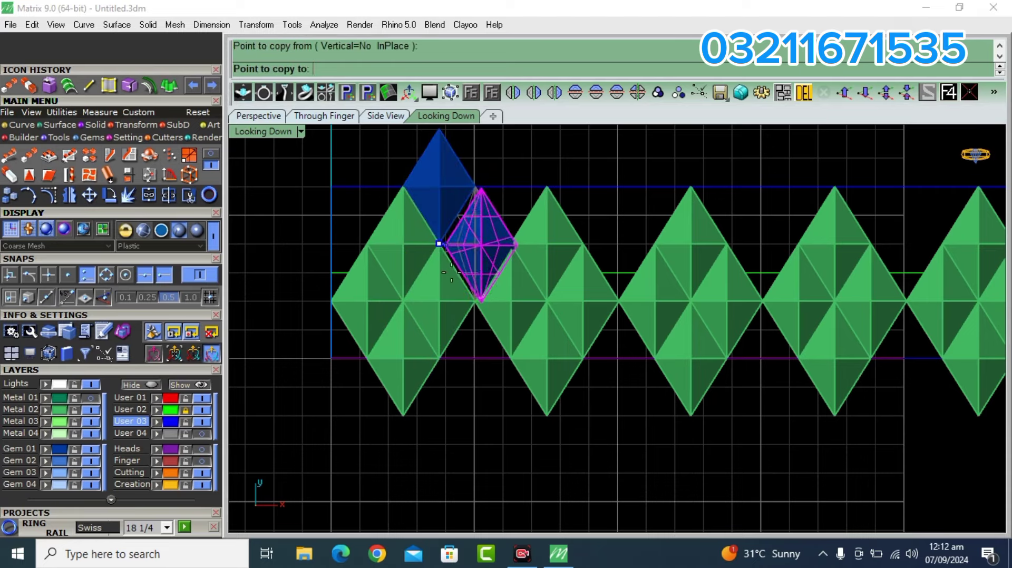
click(441, 358)
key(Return)
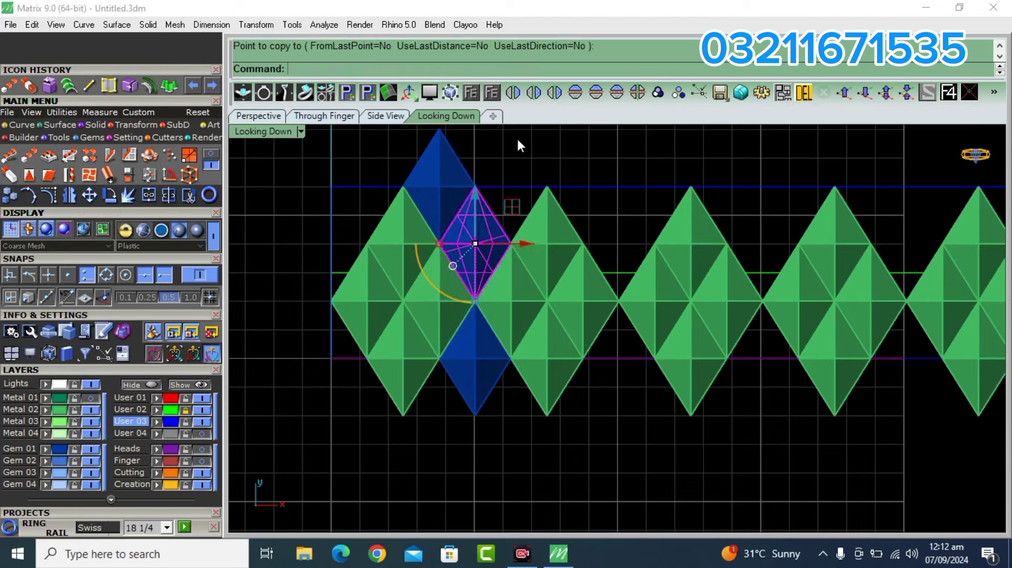
Copy the top blue diamond into the next top gap, then select the three blue diamonds
click(452, 188)
key(Return)
click(405, 188)
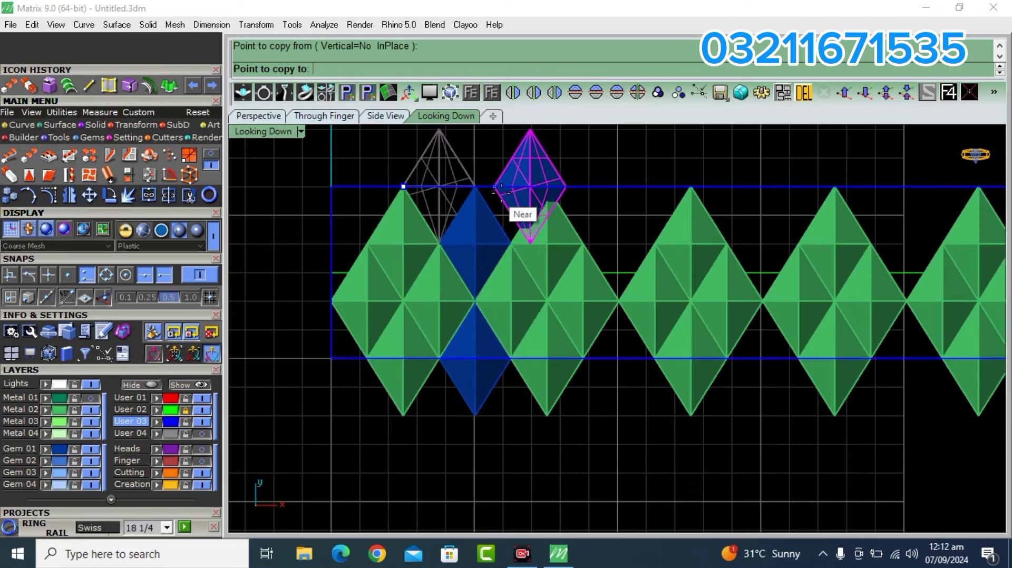
click(476, 187)
key(Return)
shift+click(475, 324)
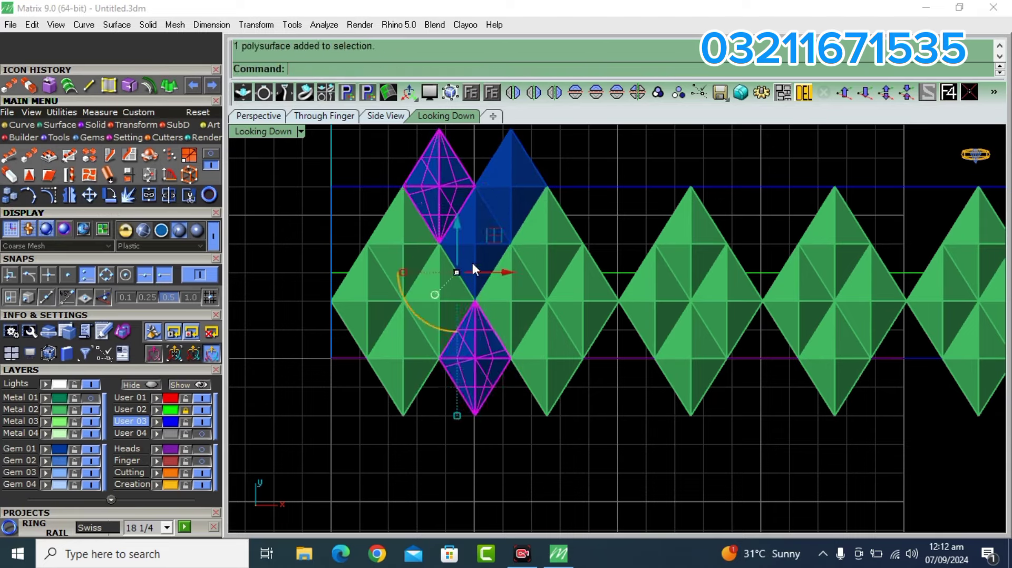
shift+click(471, 261)
shift+click(514, 199)
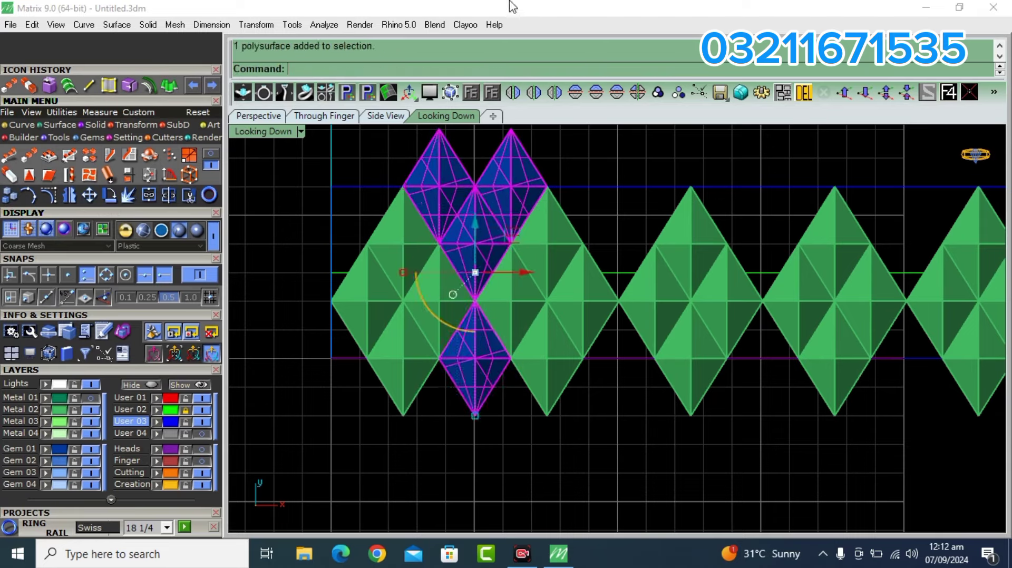
Array the three blue diamonds 25 times edge to edge using Mid snap
click(10, 86)
key(Return)
click(337, 191)
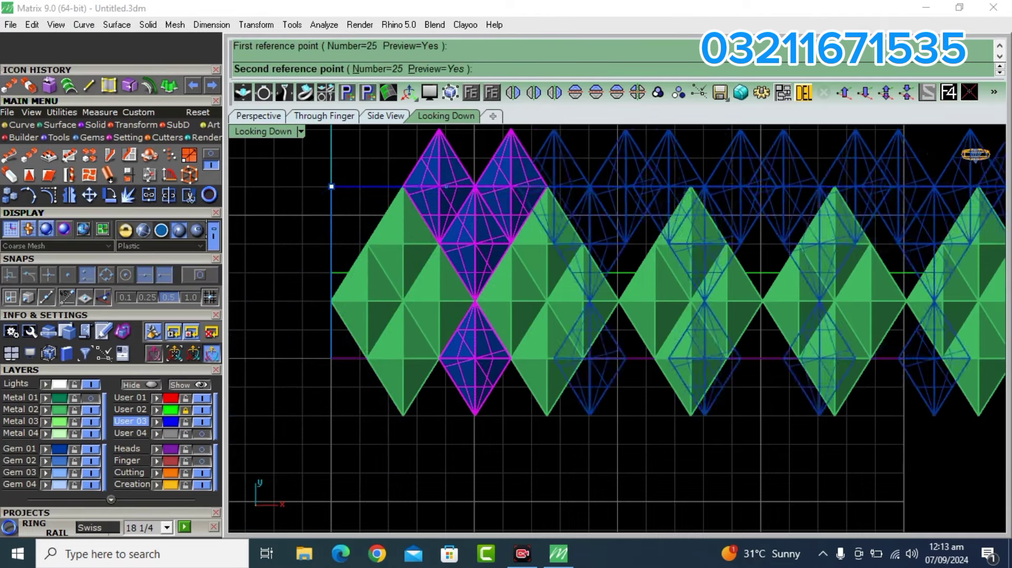
click(199, 275)
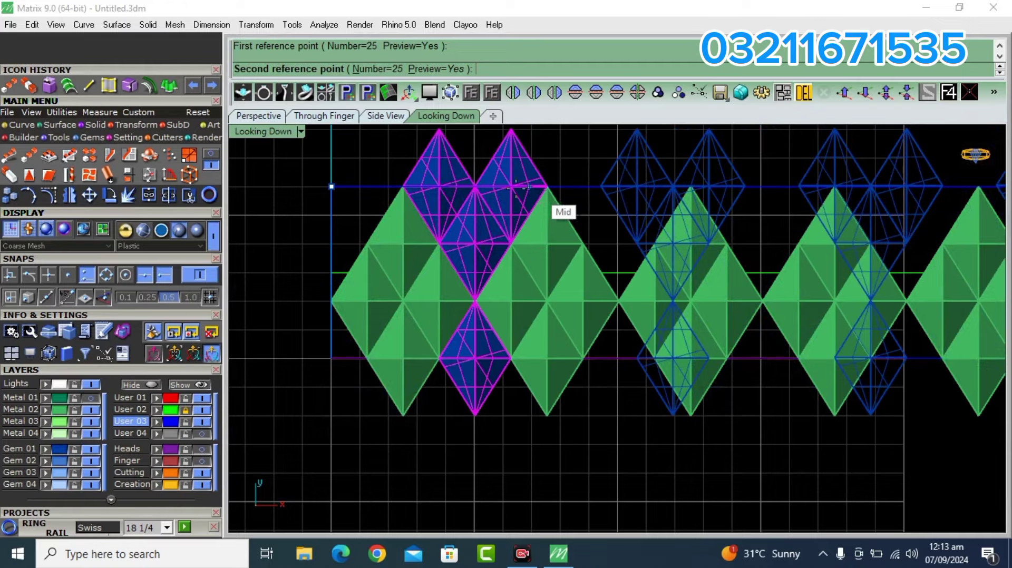
key(Escape)
right_click(396, 187)
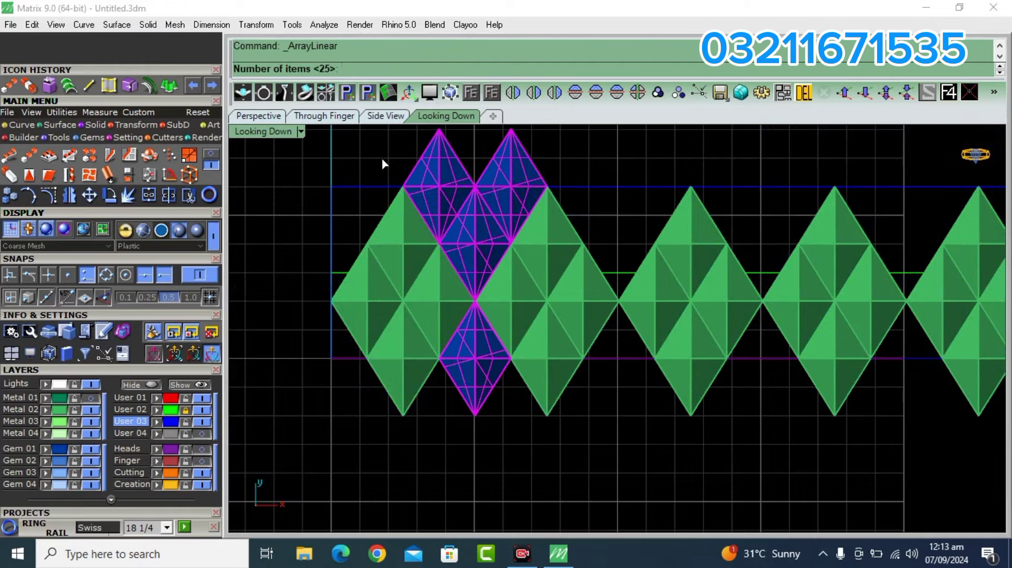
key(Return)
click(404, 187)
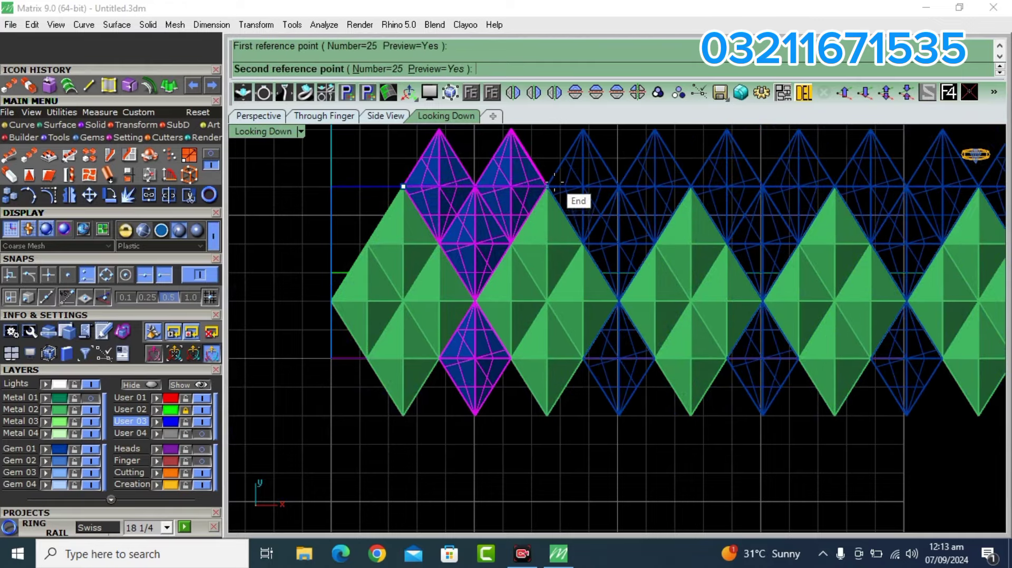
click(547, 185)
Crossing-select and delete the surplus blue diamonds past the strip's end
scroll(381, 243, down, 5)
scroll(403, 245, down, 2)
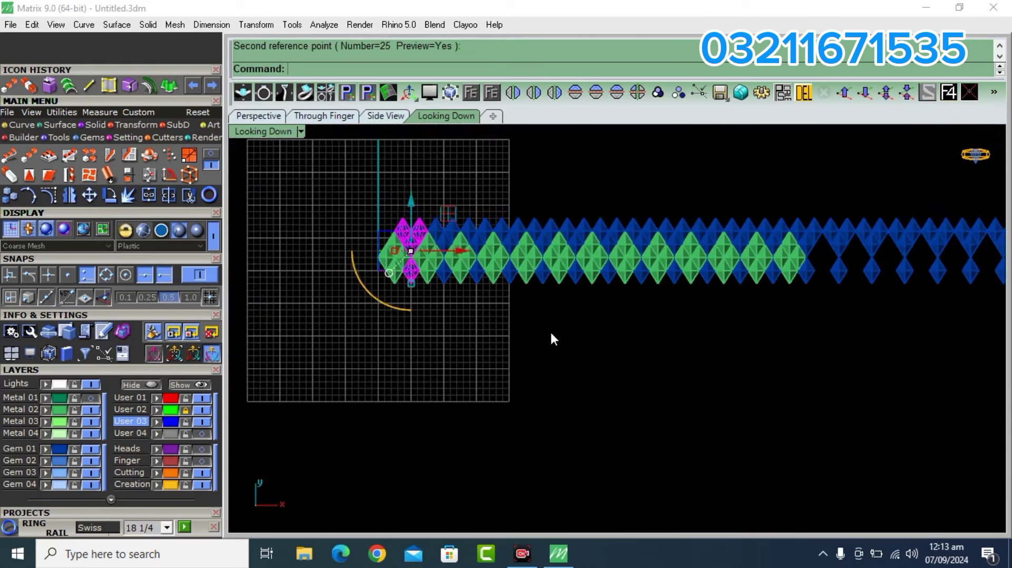
click(552, 339)
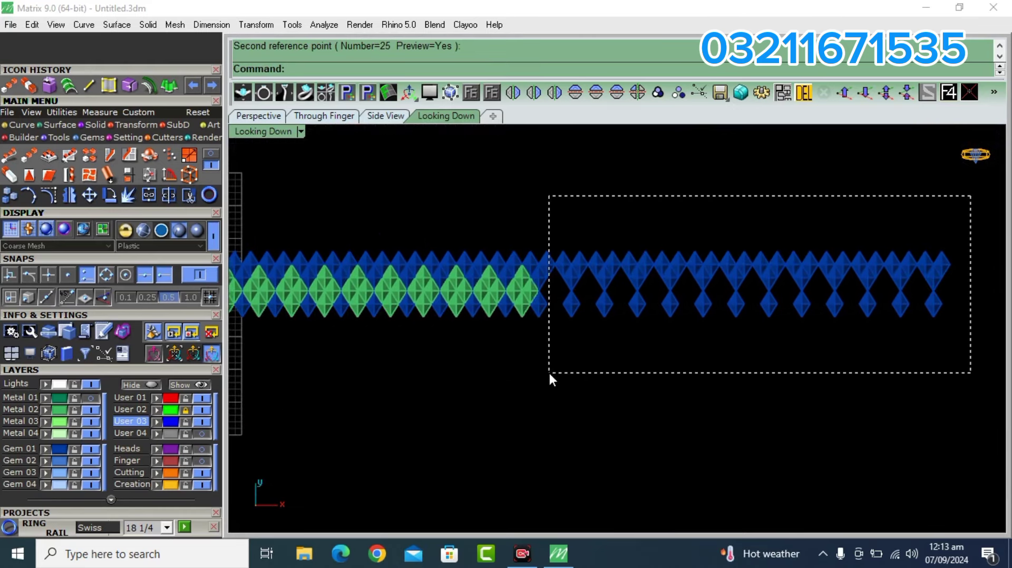
drag(548, 371, 547, 371)
key(Delete)
scroll(526, 287, up, 4)
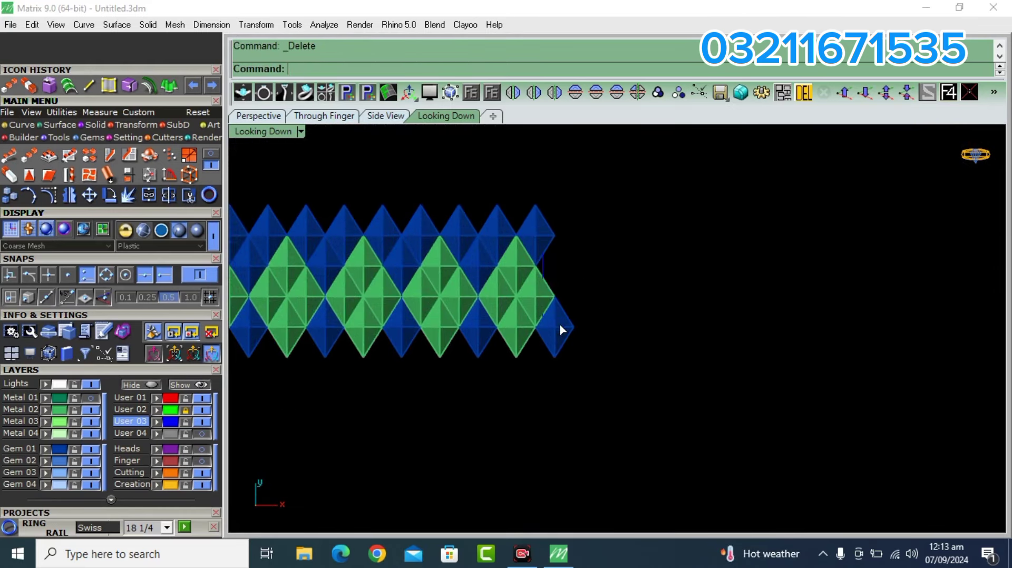
Copy a blue diamond into the gap at the start of the diamond row
scroll(550, 295, up, 3)
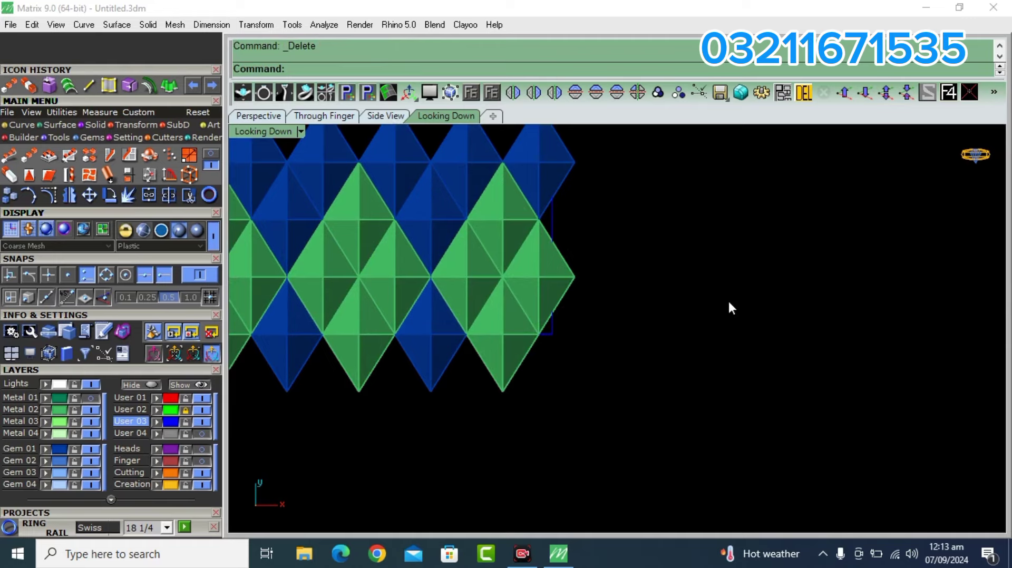
scroll(729, 299, down, 3)
scroll(558, 296, down, 3)
scroll(741, 298, down, 1)
scroll(391, 310, up, 2)
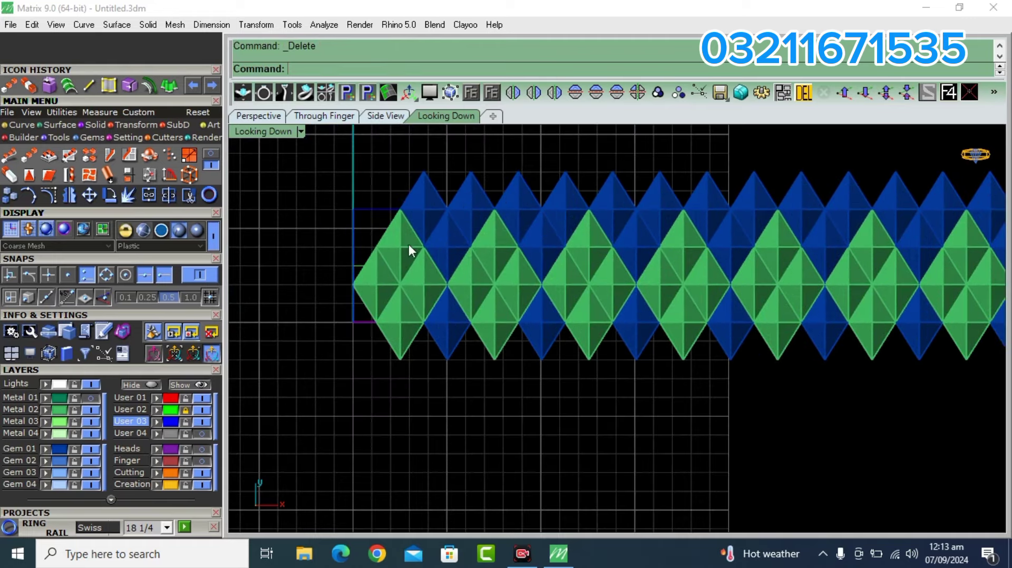
click(428, 207)
text(c)
key(Return)
scroll(327, 194, up, 2)
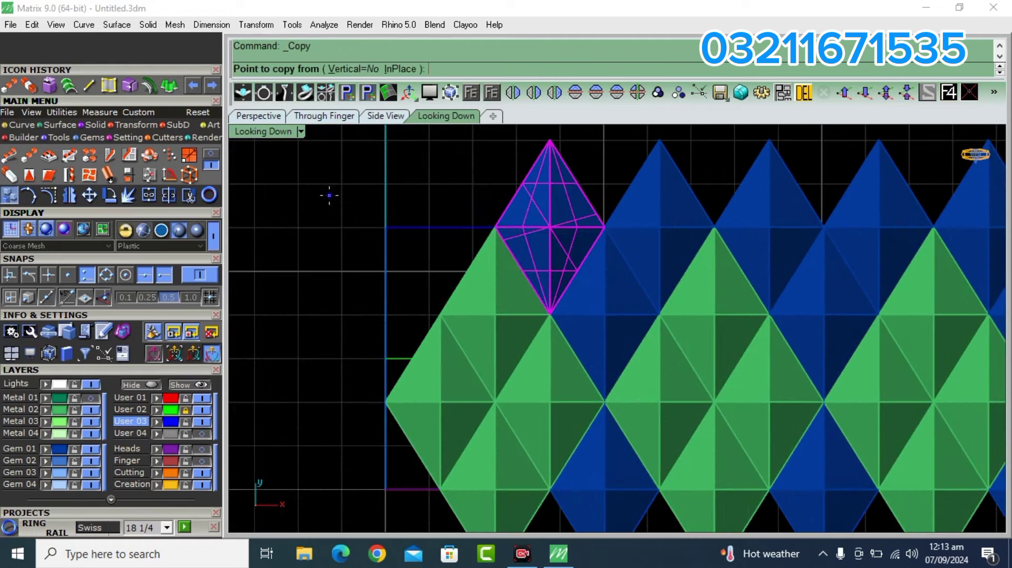
click(604, 228)
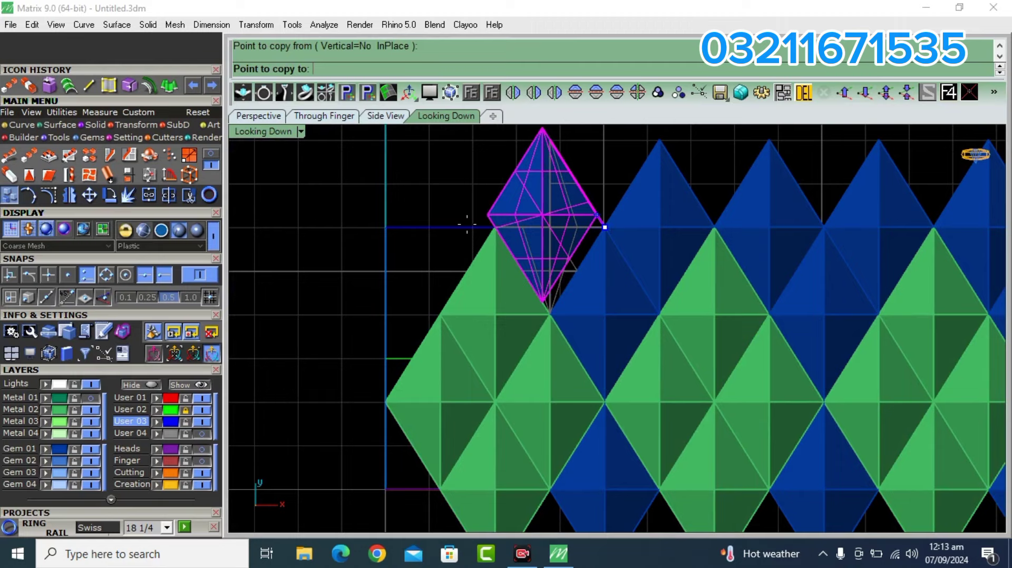
click(496, 227)
key(Return)
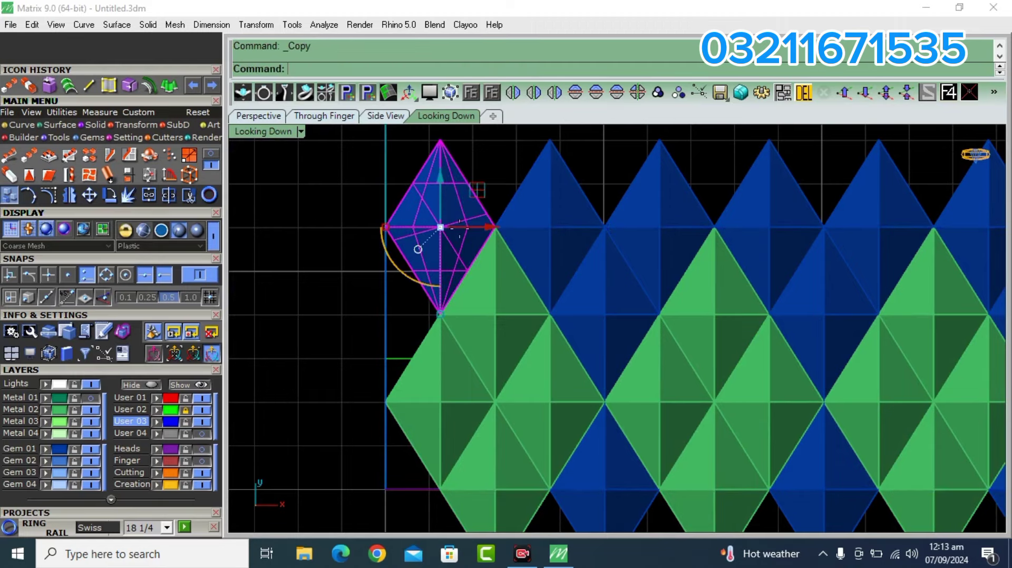
Copy another blue diamond into the remaining gap at the row's left end
key(Return)
click(493, 228)
scroll(390, 316, down, 2)
scroll(411, 363, up, 2)
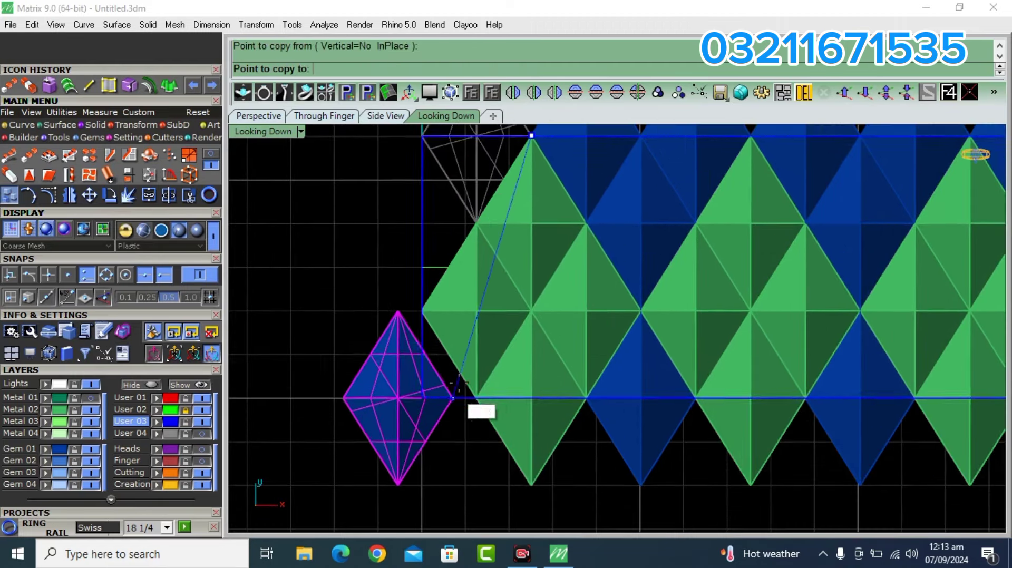
click(477, 396)
key(Return)
scroll(421, 308, down, 2)
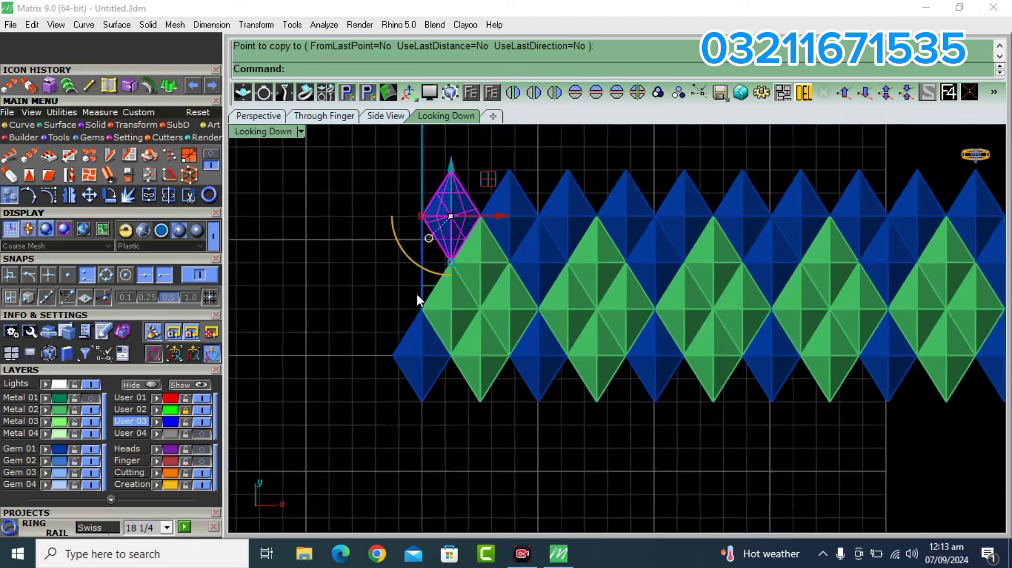
scroll(416, 292, up, 2)
scroll(434, 253, up, 1)
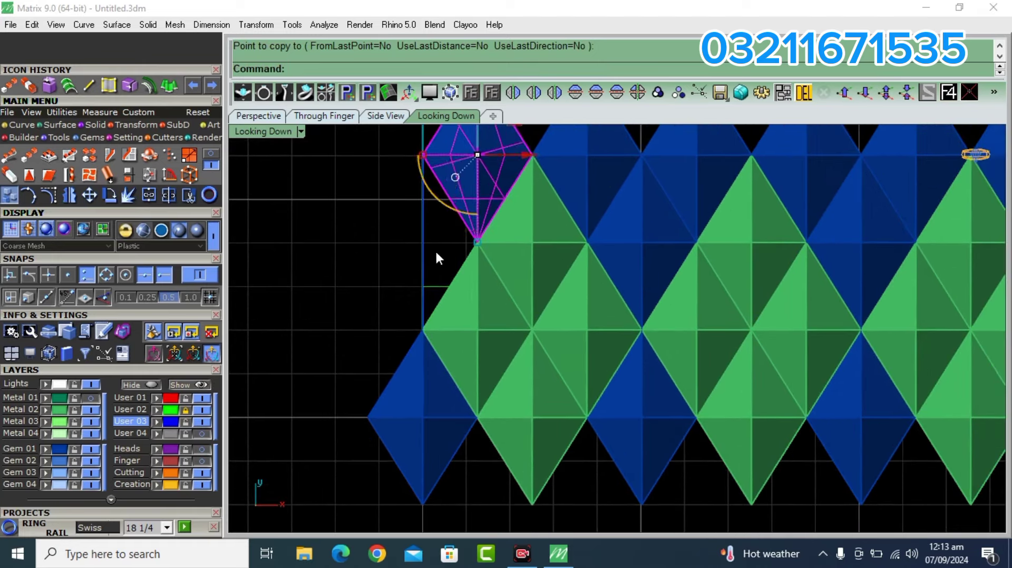
key(Return)
Lock the User 01 layer that holds the outline rectangle
click(419, 249)
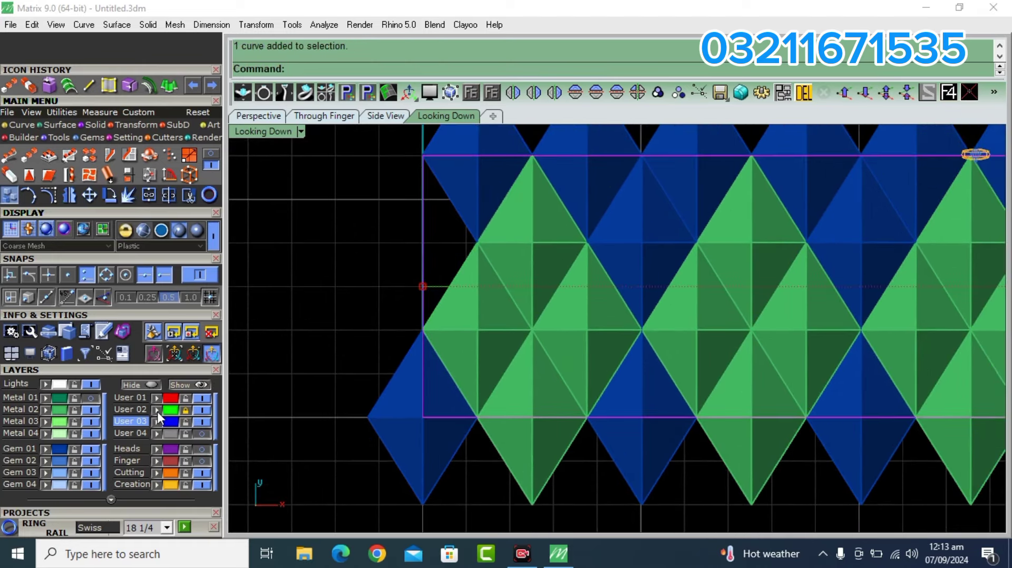
click(186, 398)
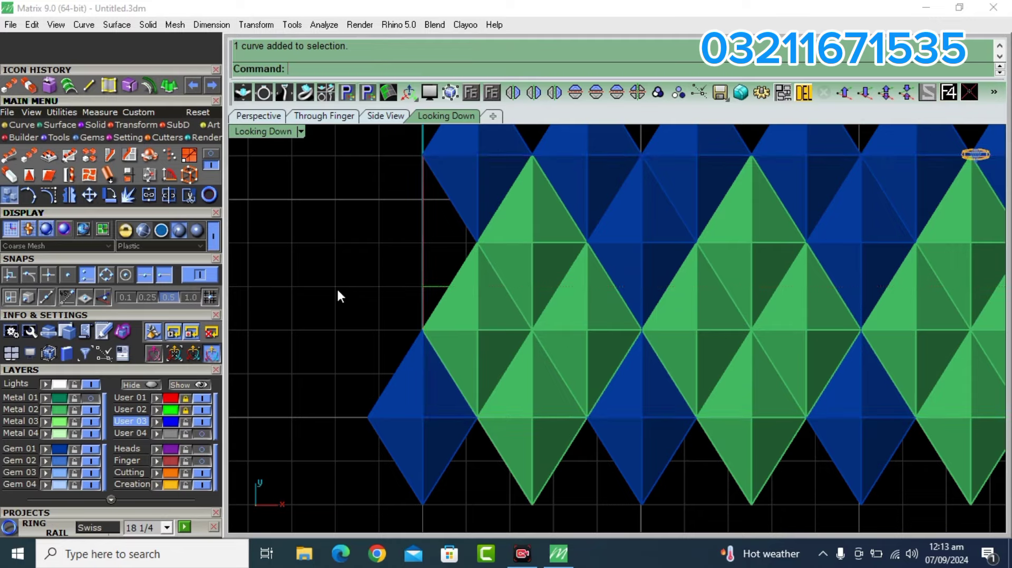
scroll(371, 317, down, 4)
scroll(394, 297, down, 5)
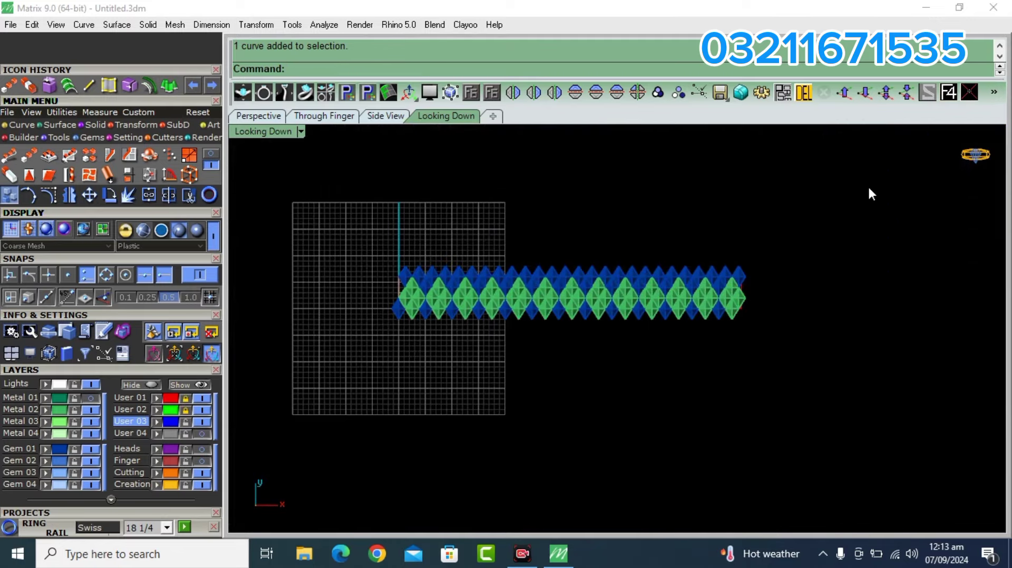
Window-select all 103 gems in the strip
drag(358, 372, 358, 372)
key(Escape)
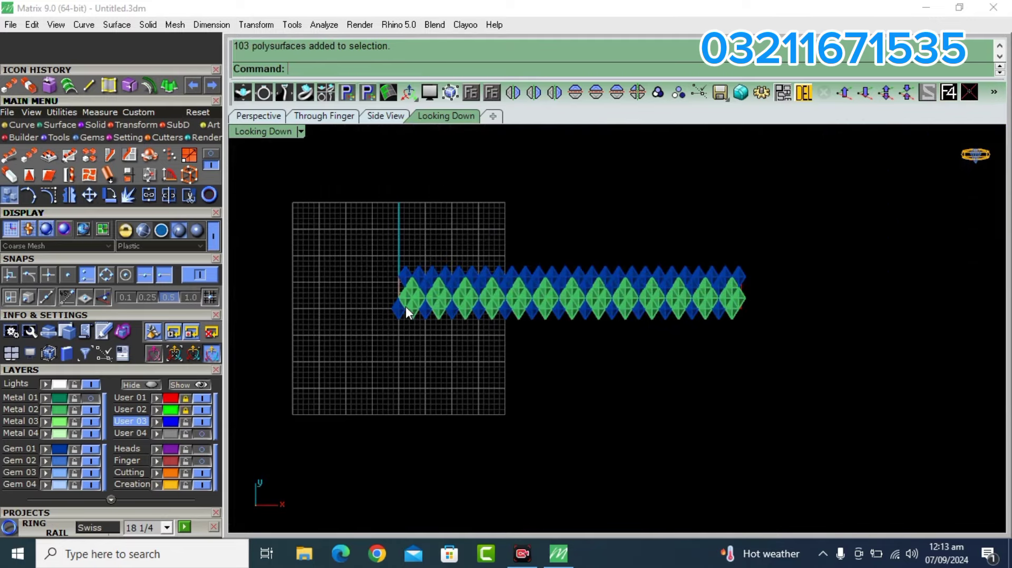
scroll(410, 304, up, 3)
scroll(414, 302, down, 2)
drag(984, 190, 330, 412)
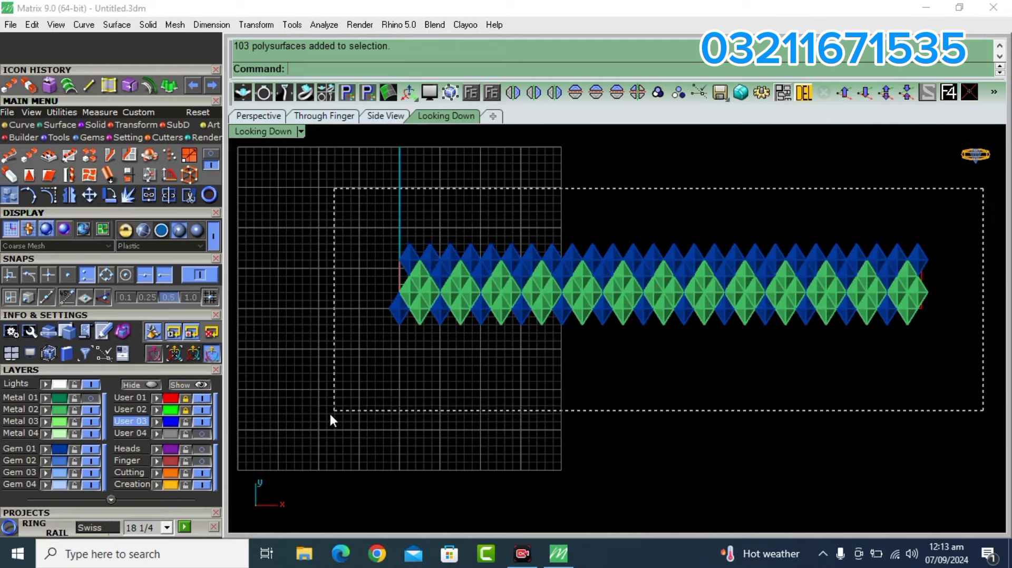
Scale1D the gems from the strip's left end so its right end meets the red boundary
click(209, 165)
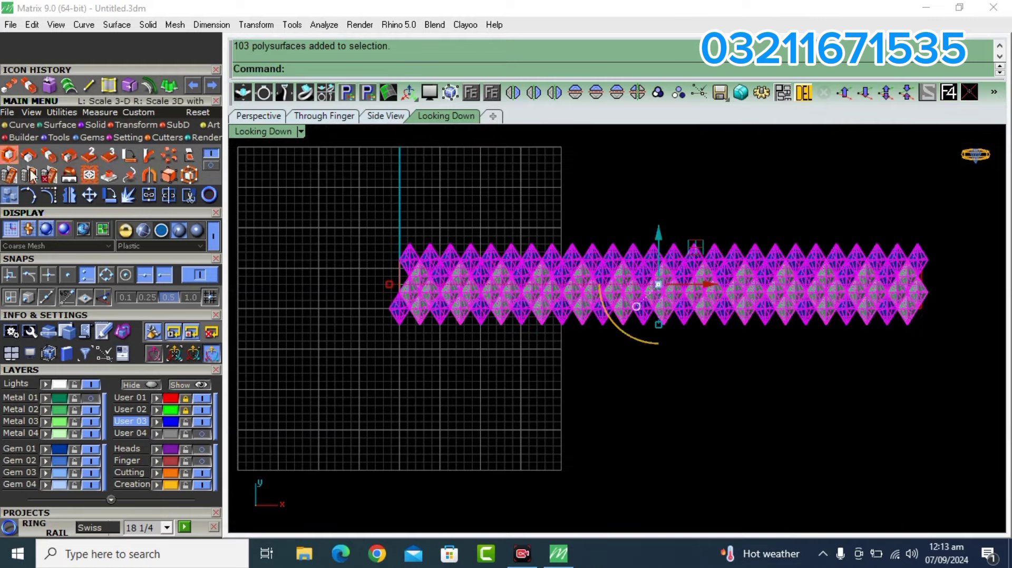
click(49, 155)
scroll(431, 287, up, 2)
scroll(430, 283, down, 1)
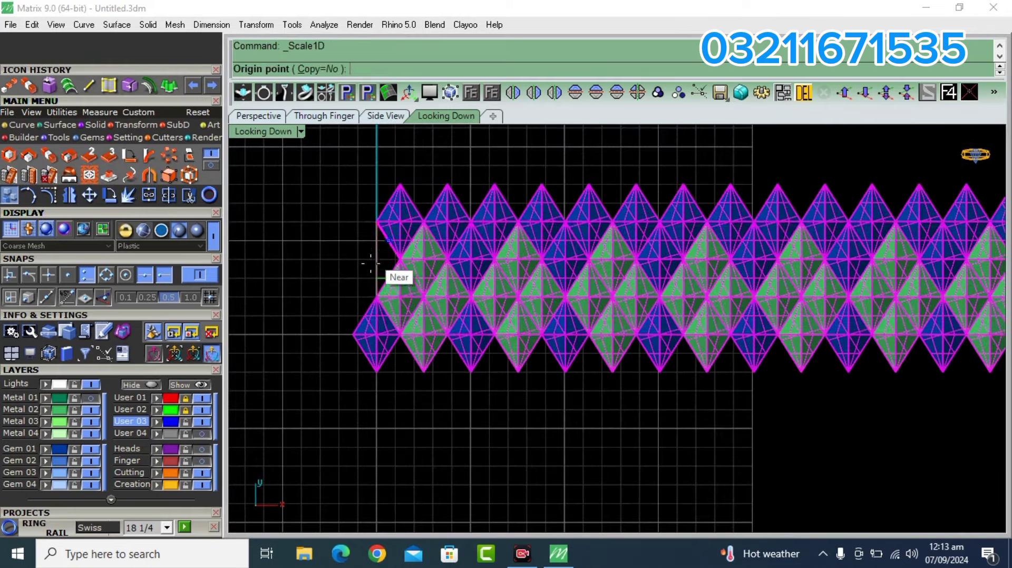
click(373, 274)
scroll(372, 274, down, 2)
scroll(474, 280, down, 2)
scroll(579, 282, up, 1)
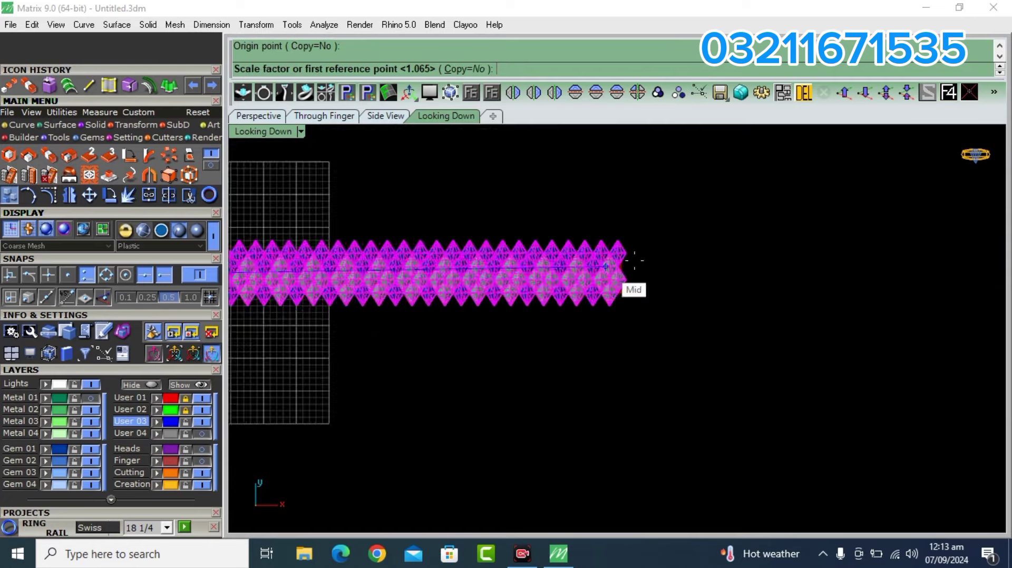
scroll(635, 260, up, 3)
click(719, 249)
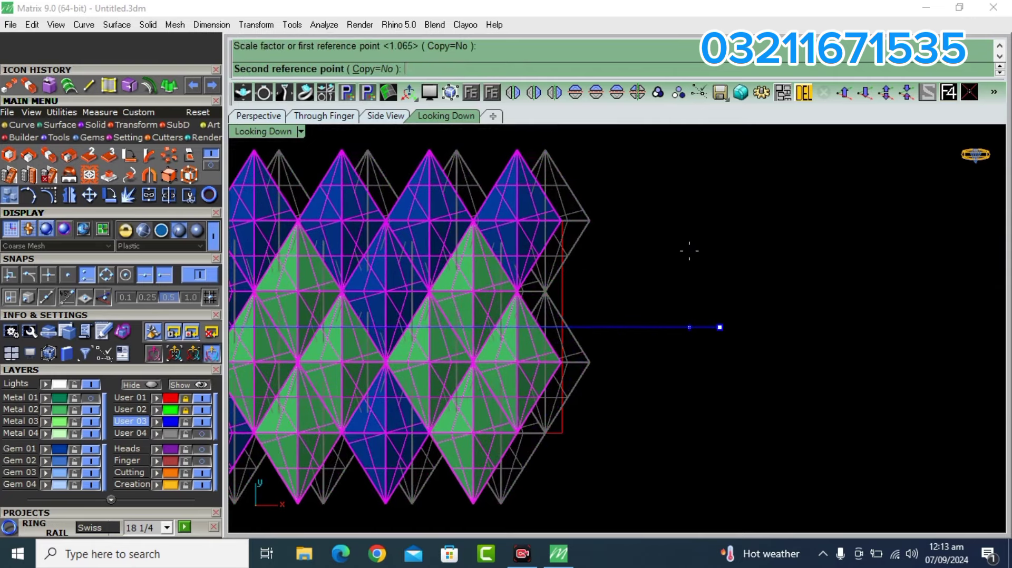
click(688, 251)
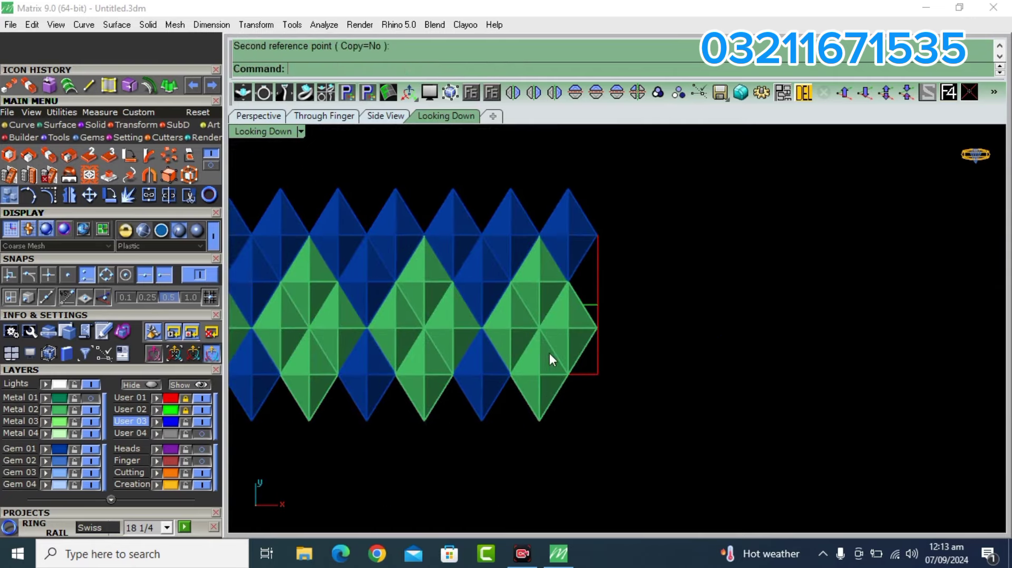
Copy a green gem from its tip to sit beside the row's end
click(542, 385)
click(10, 195)
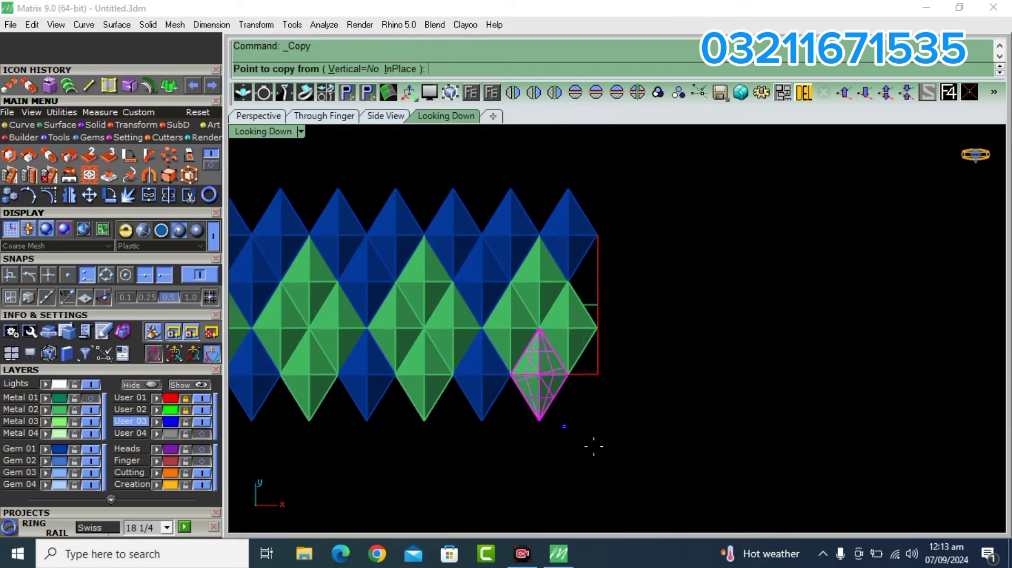
scroll(548, 398, up, 2)
click(477, 354)
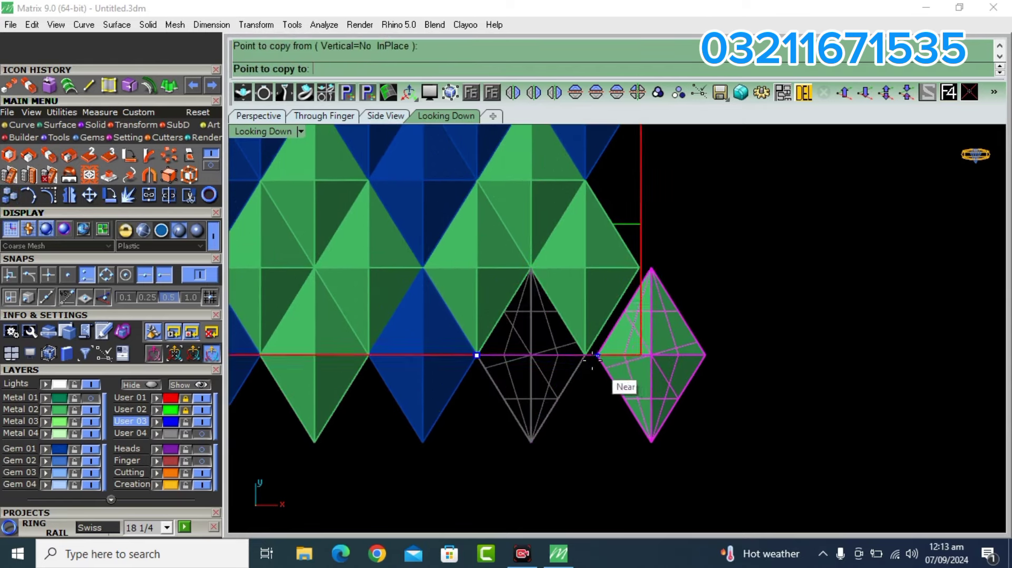
click(605, 288)
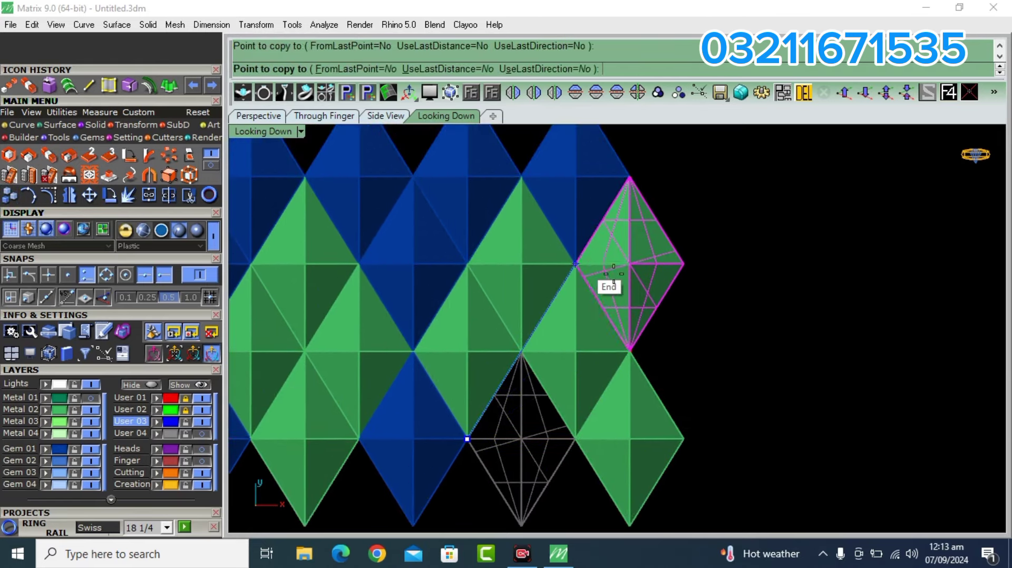
scroll(719, 288, down, 4)
key(Return)
scroll(447, 285, up, 6)
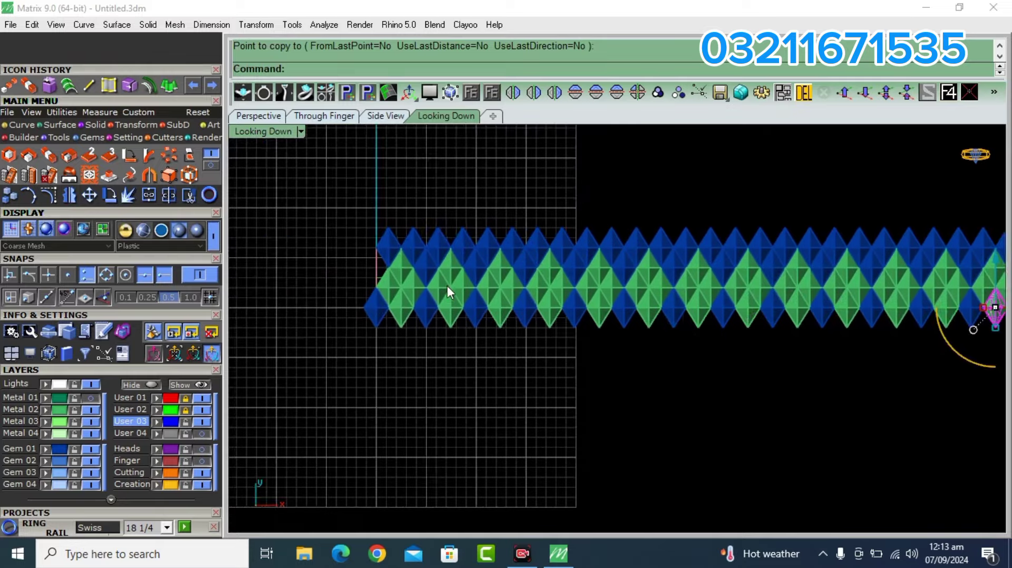
Copy another gem from its right vertex into the empty gap at the strip's left end
click(381, 254)
key(Return)
click(450, 244)
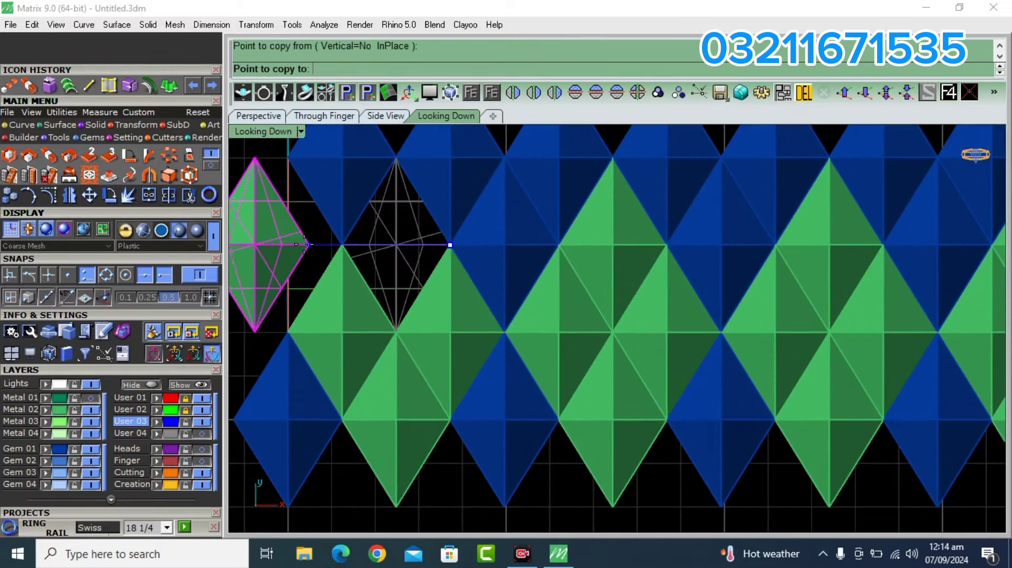
key(ctrl+z)
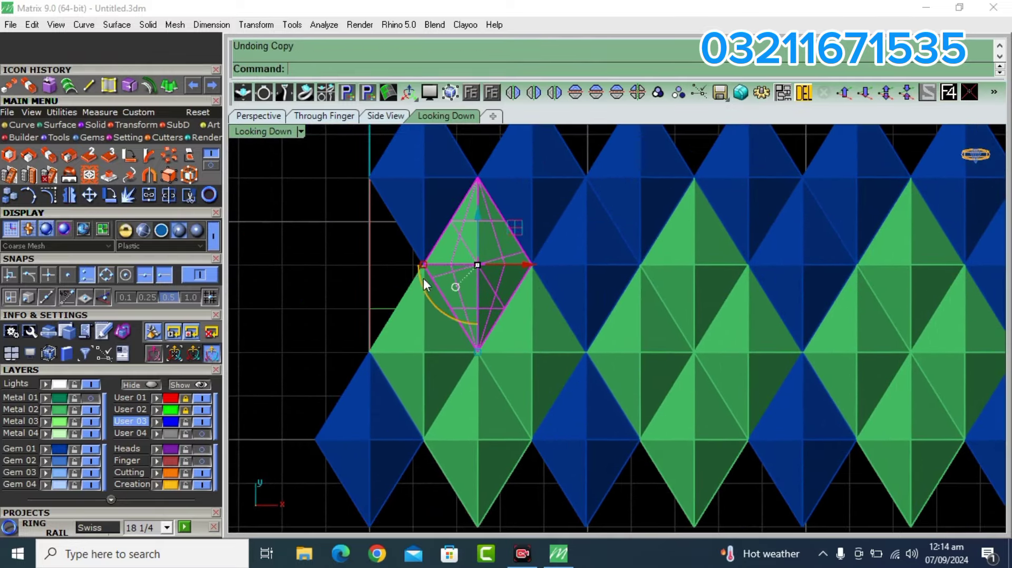
key(Return)
click(532, 263)
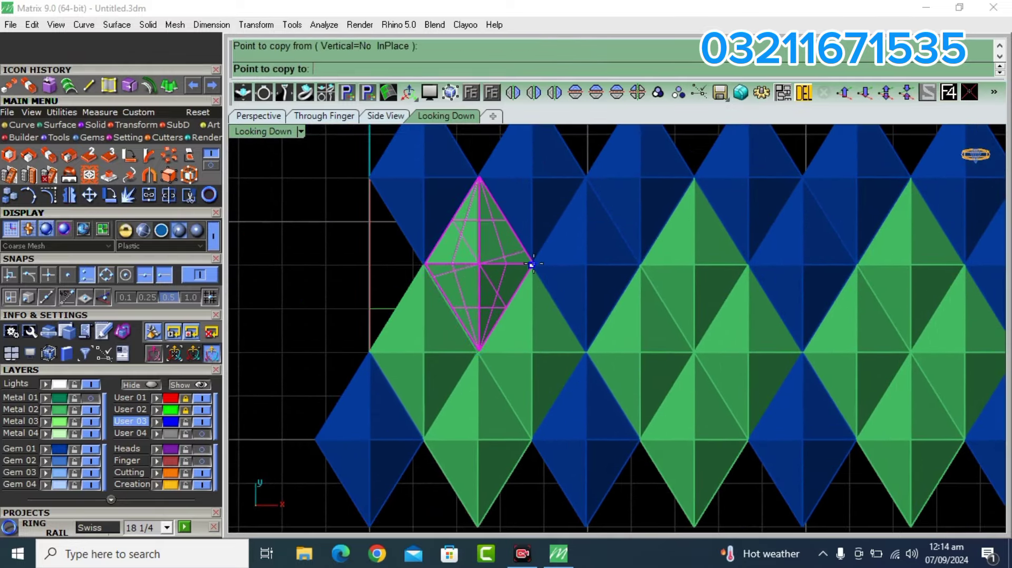
click(415, 260)
key(Return)
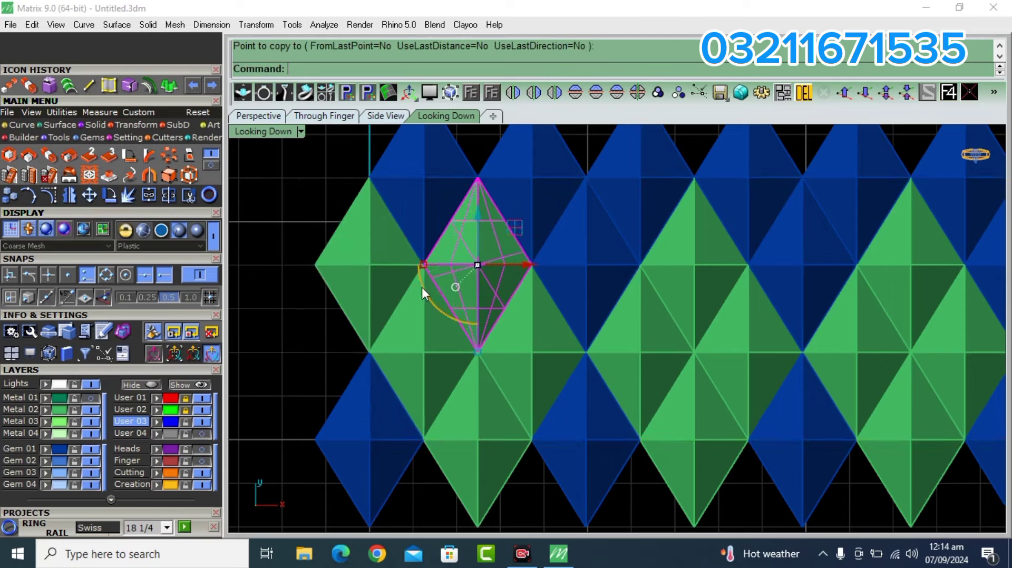
scroll(422, 287, down, 2)
scroll(442, 217, down, 2)
scroll(374, 269, down, 2)
scroll(400, 274, down, 1)
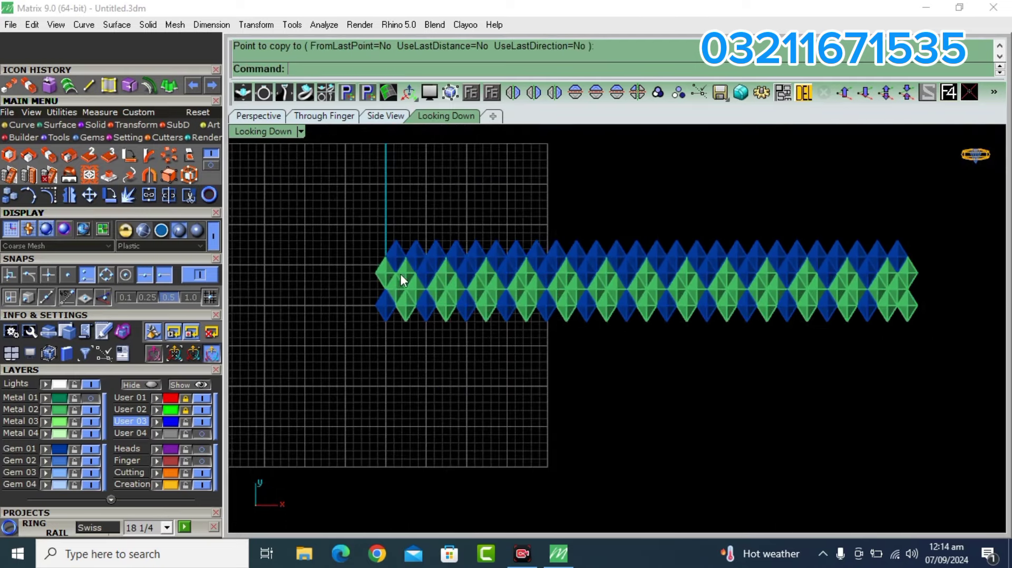
Move all strip gems onto the green Metal layer and select the outline curve
drag(288, 378, 74, 430)
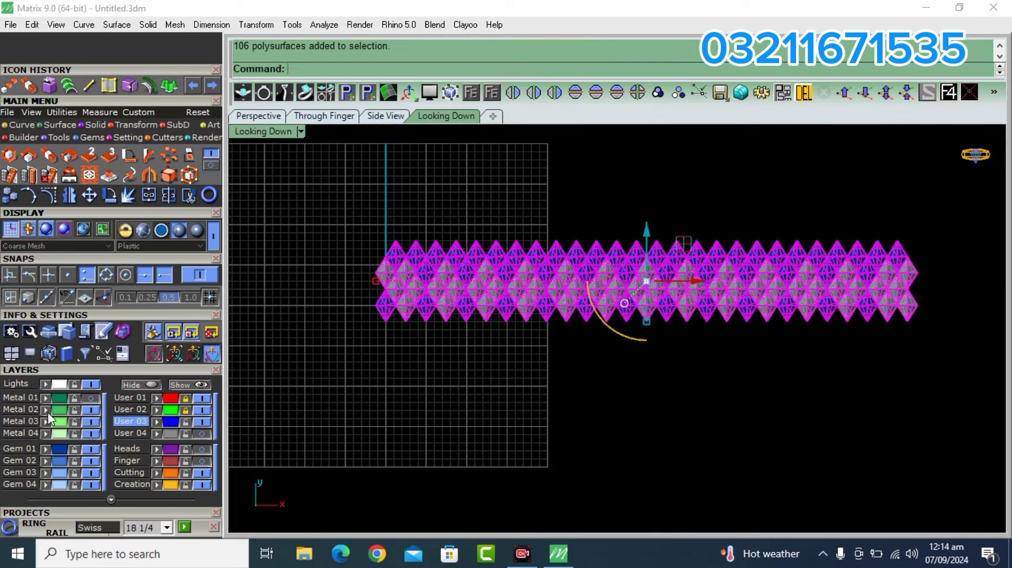
click(521, 389)
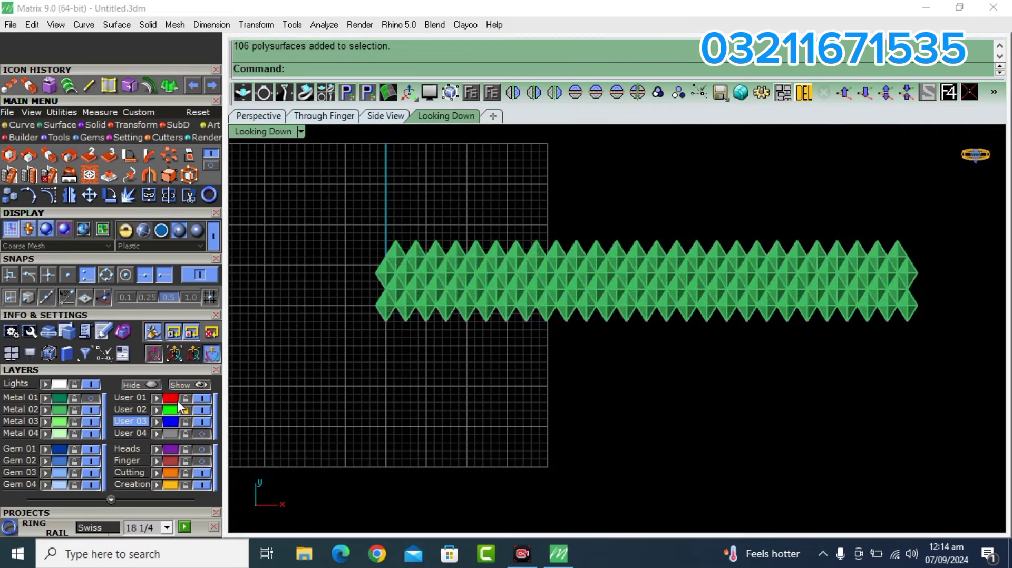
click(500, 309)
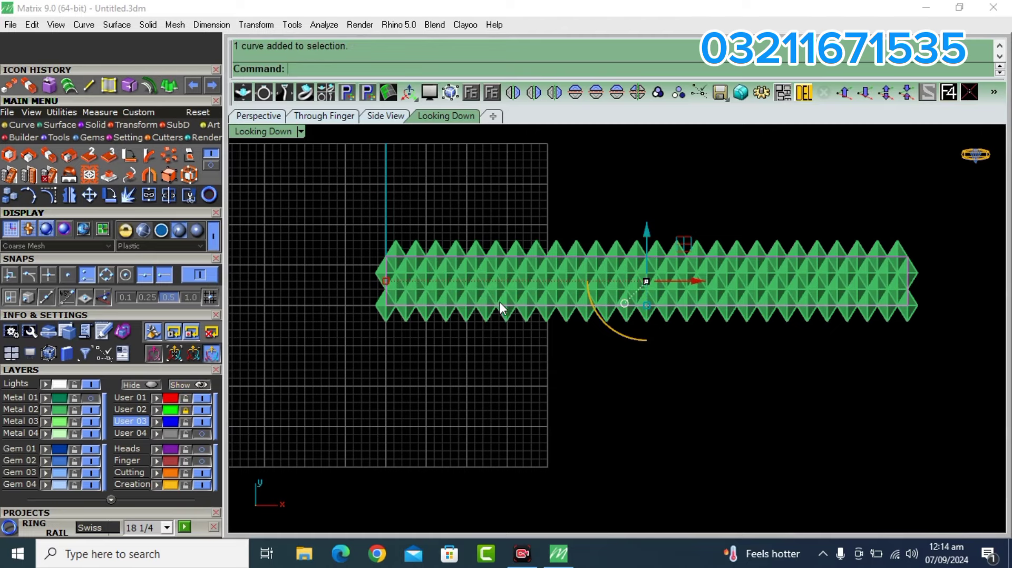
Extrude the outline rectangle straight into a tall box around the strip, accepting the default height
click(238, 113)
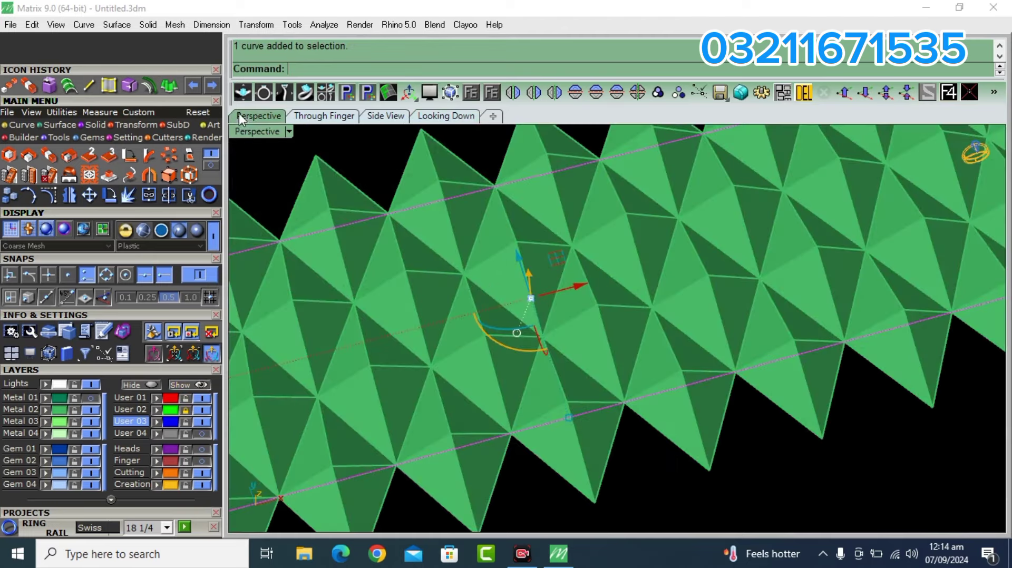
scroll(614, 283, down, 3)
scroll(636, 295, down, 2)
right_drag(605, 339, 527, 295)
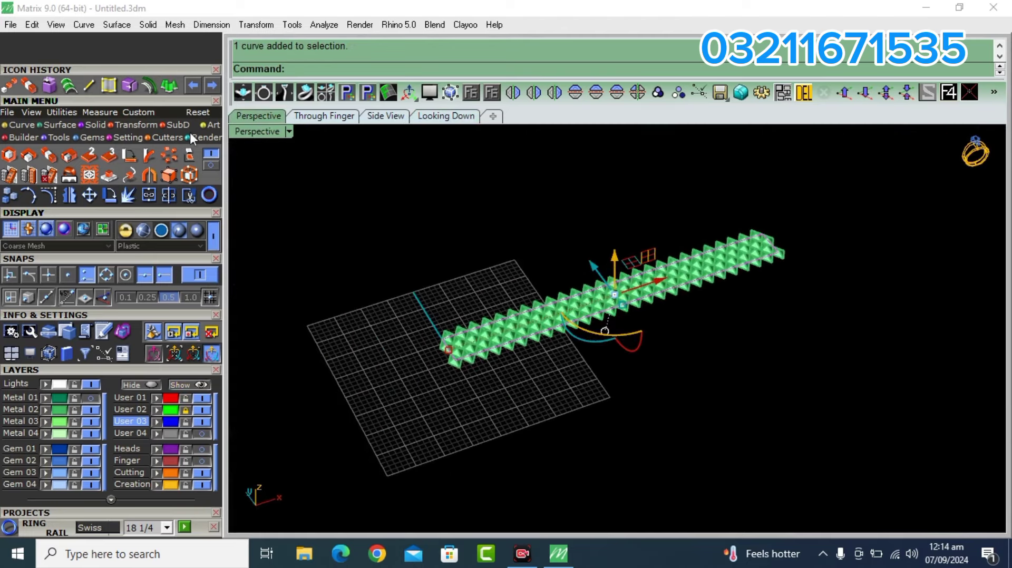
click(60, 124)
click(169, 90)
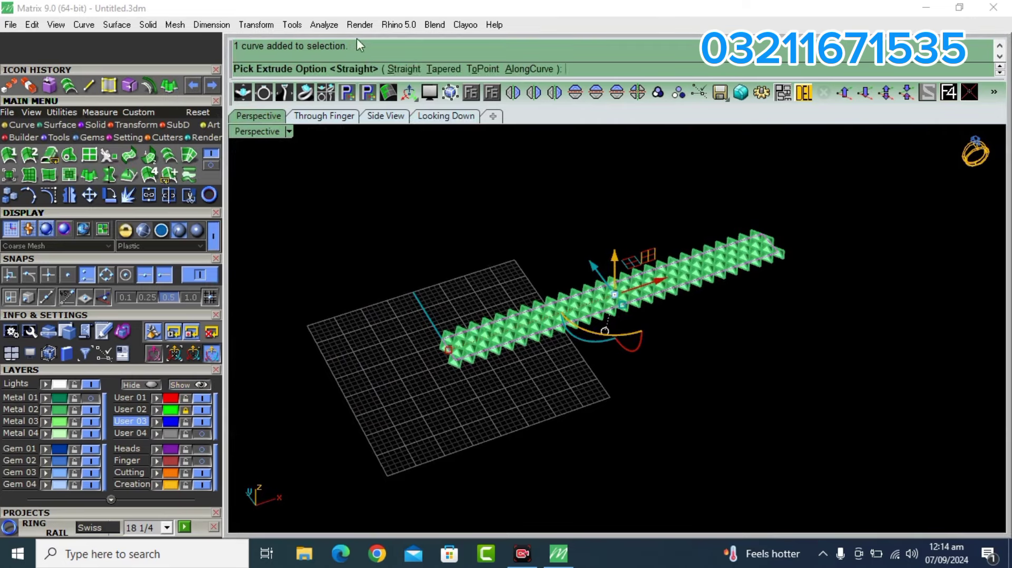
click(405, 70)
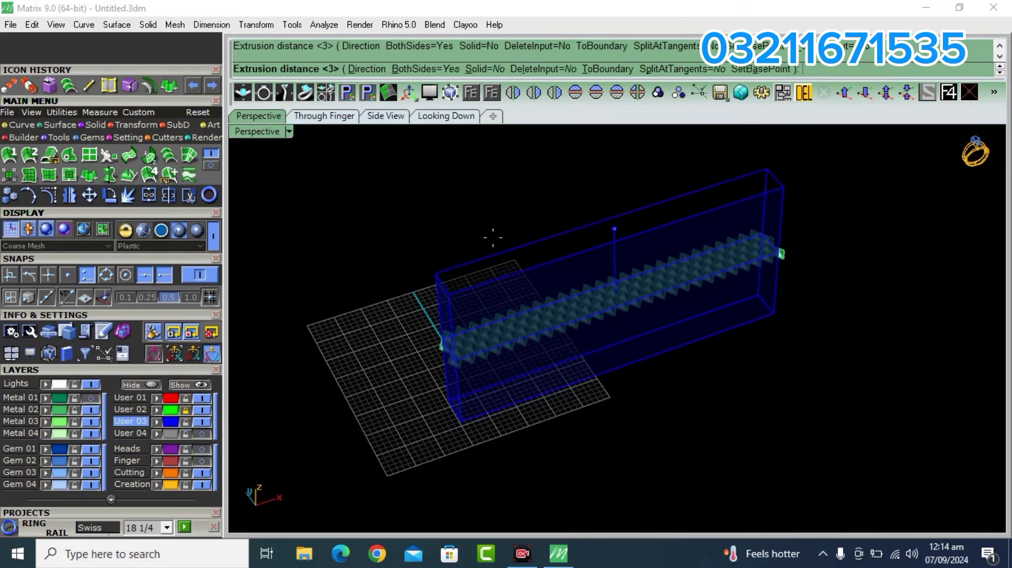
key(Return)
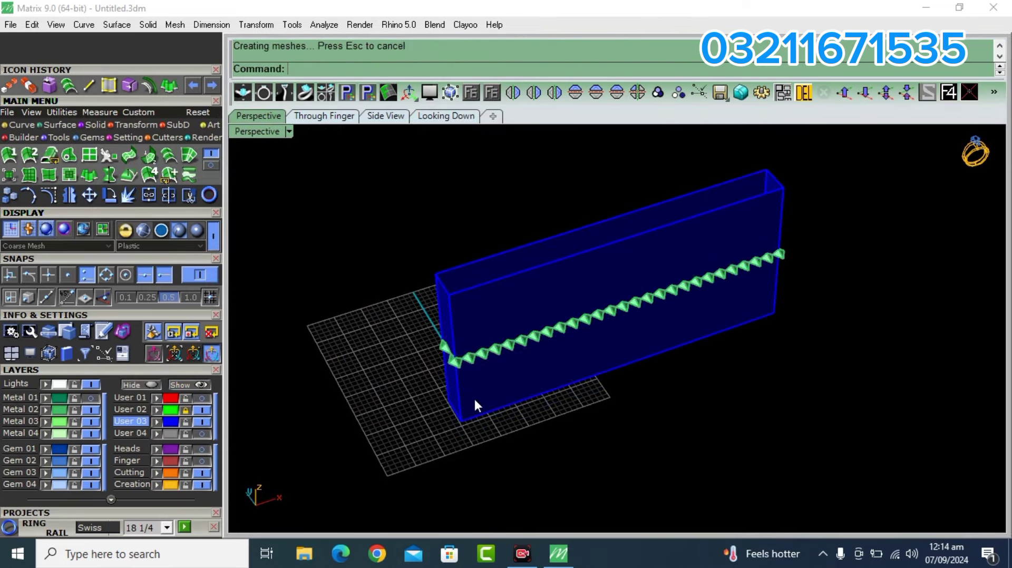
Put the box on the Cutting layer and offset it 0.8 into a solid cutter
click(477, 401)
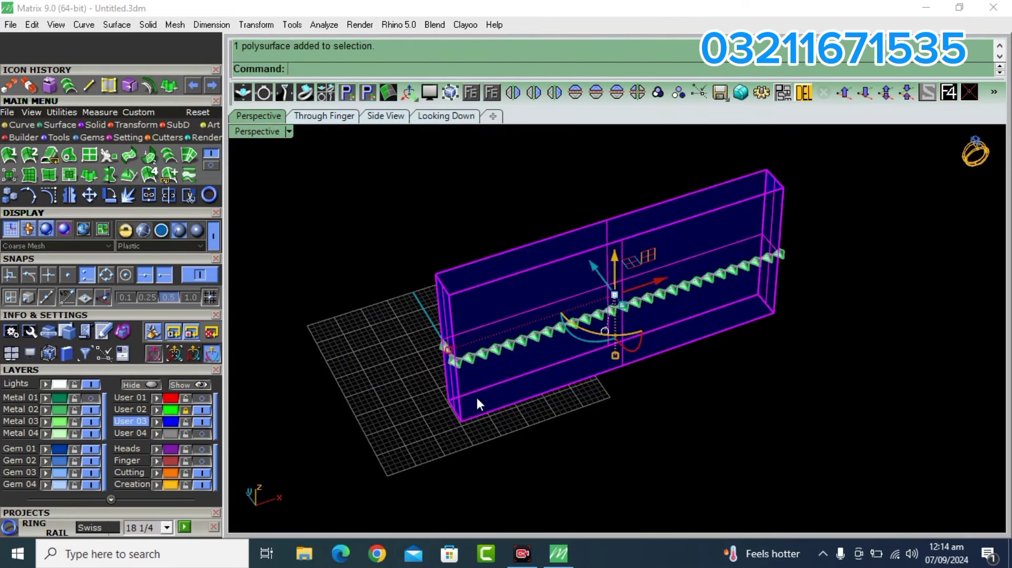
click(158, 473)
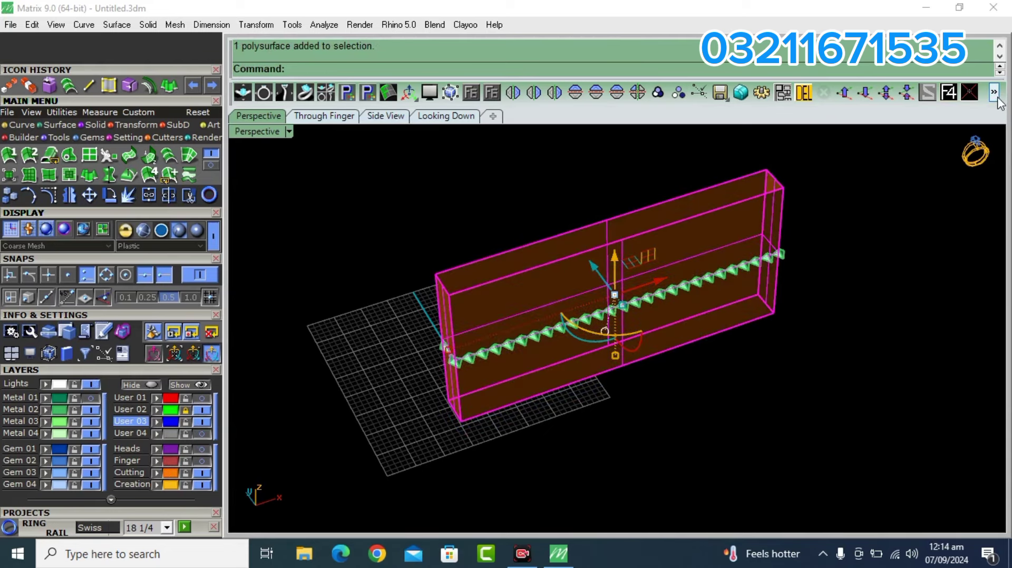
click(211, 165)
click(89, 154)
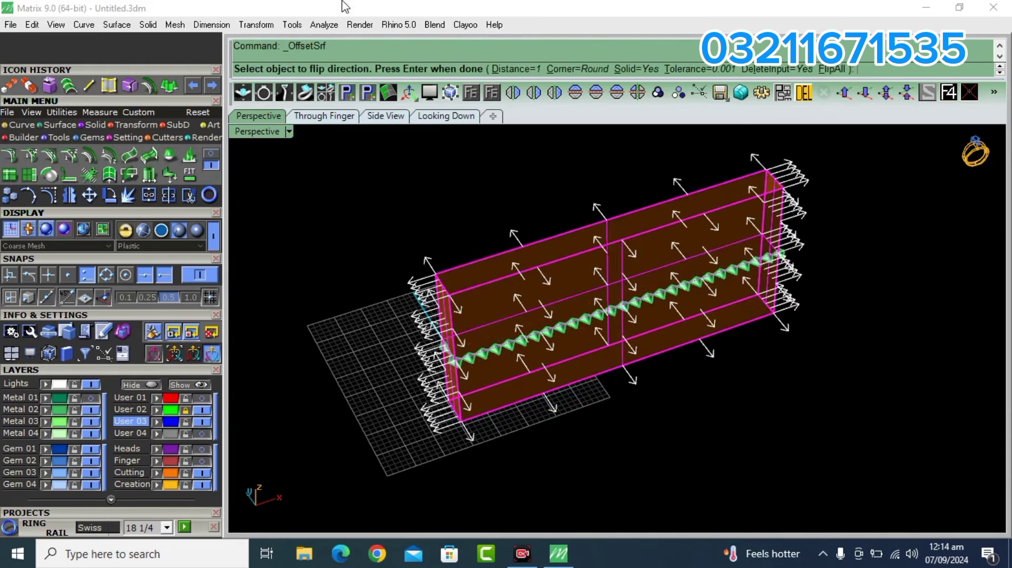
right_drag(639, 388, 665, 396)
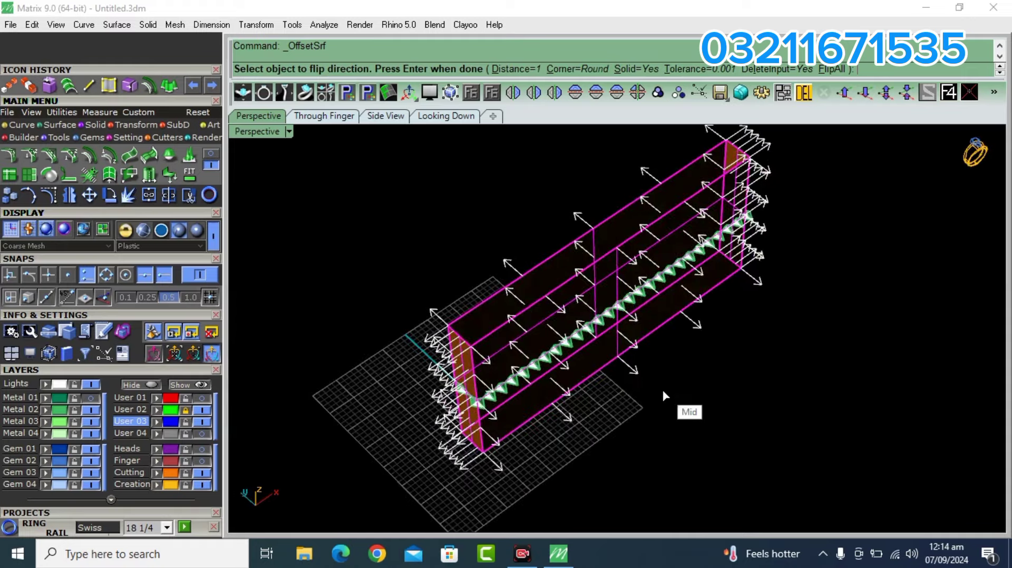
key(Return)
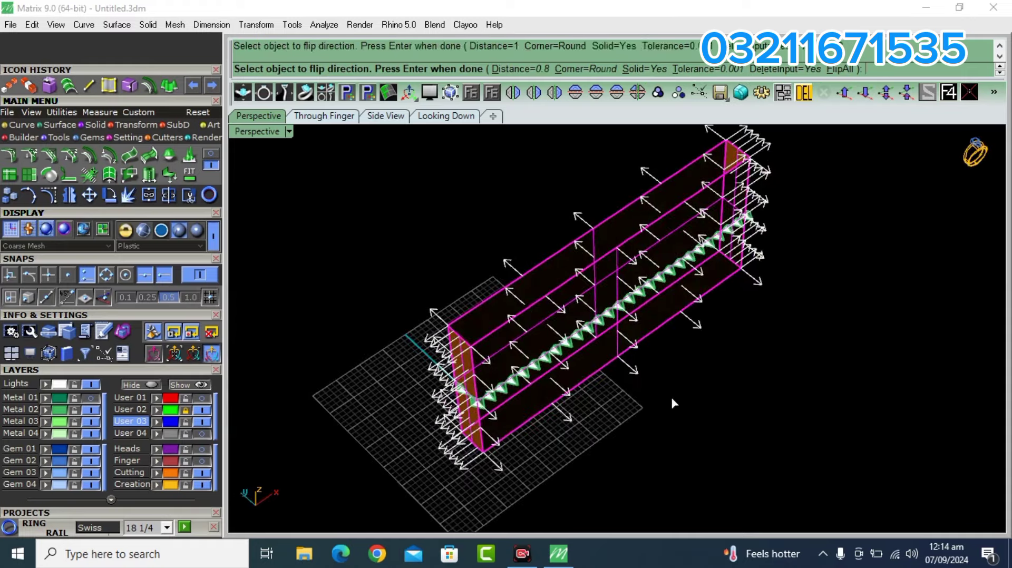
right_drag(616, 358, 549, 368)
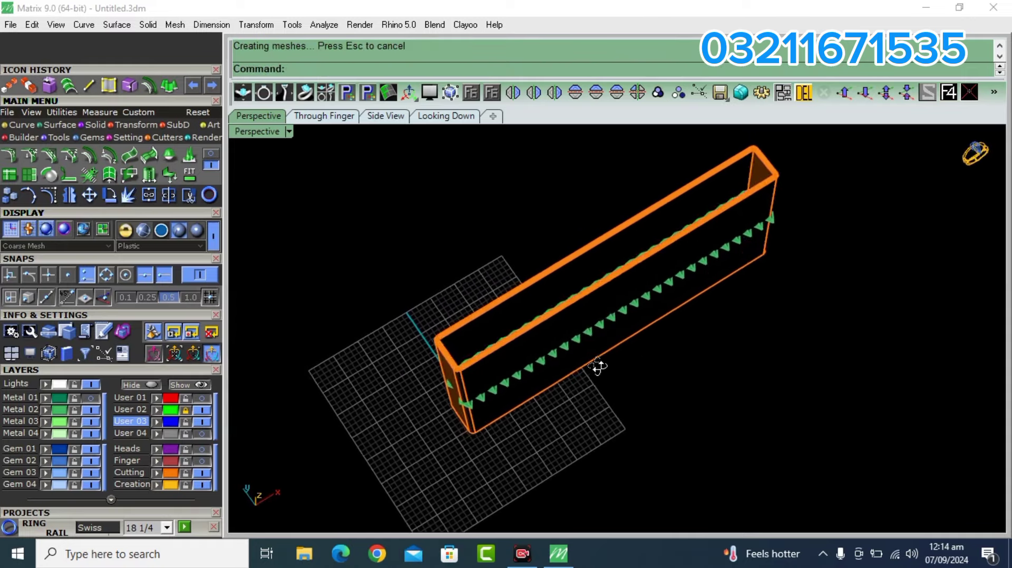
scroll(548, 367, up, 2)
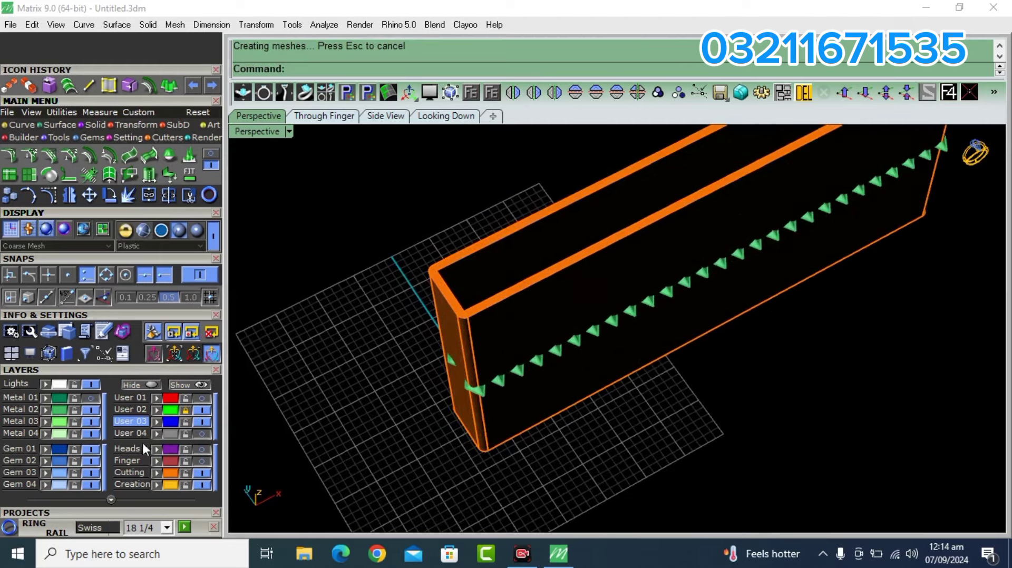
click(58, 410)
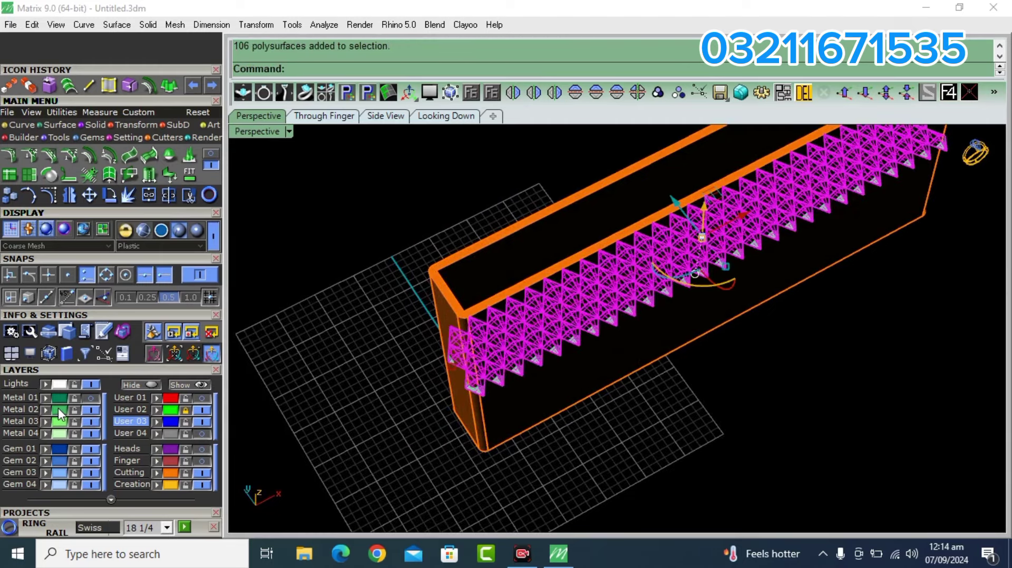
Subtract the orange cutter from the selected gems with Boolean Difference
click(97, 124)
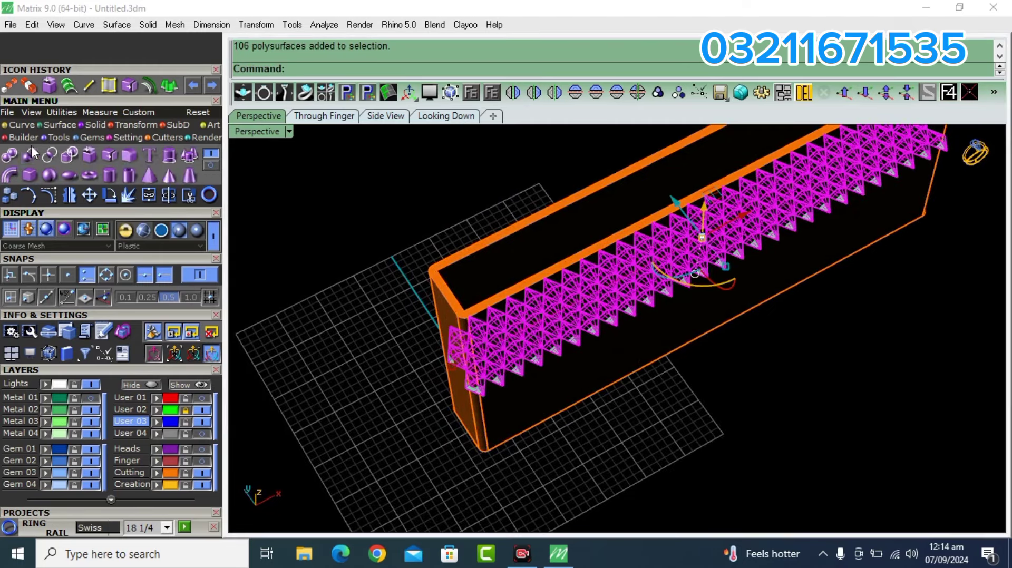
click(30, 154)
click(527, 235)
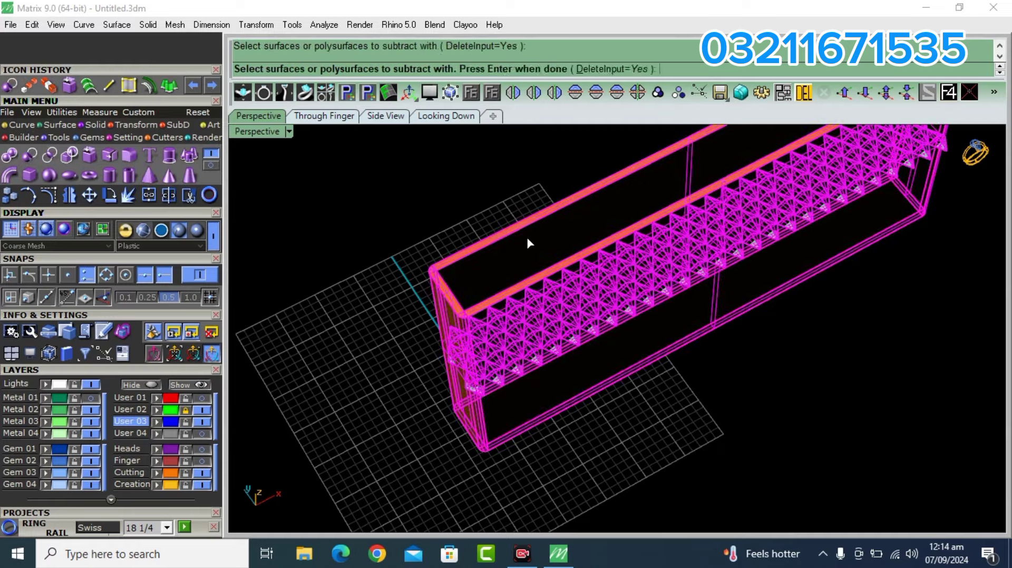
key(Return)
Inspect the trimmed strip's end and select the stray cut-off pyramids outside it
mouse_move(522, 254)
right_down()
mouse_move(438, 329)
mouse_move(498, 333)
mouse_move(415, 325)
mouse_move(502, 332)
right_up()
scroll(416, 325, up, 3)
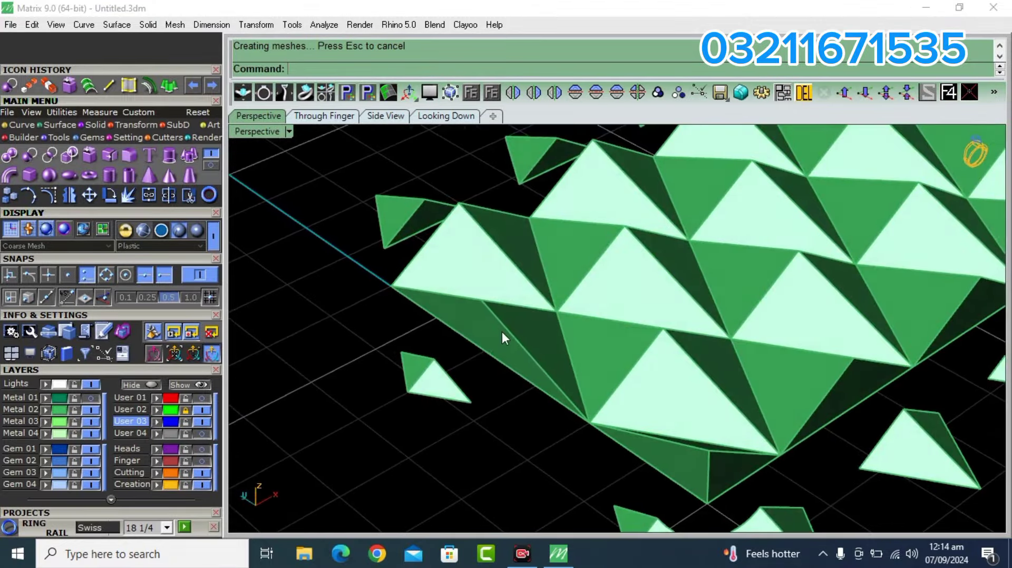
scroll(686, 461, down, 5)
right_drag(654, 365, 488, 356)
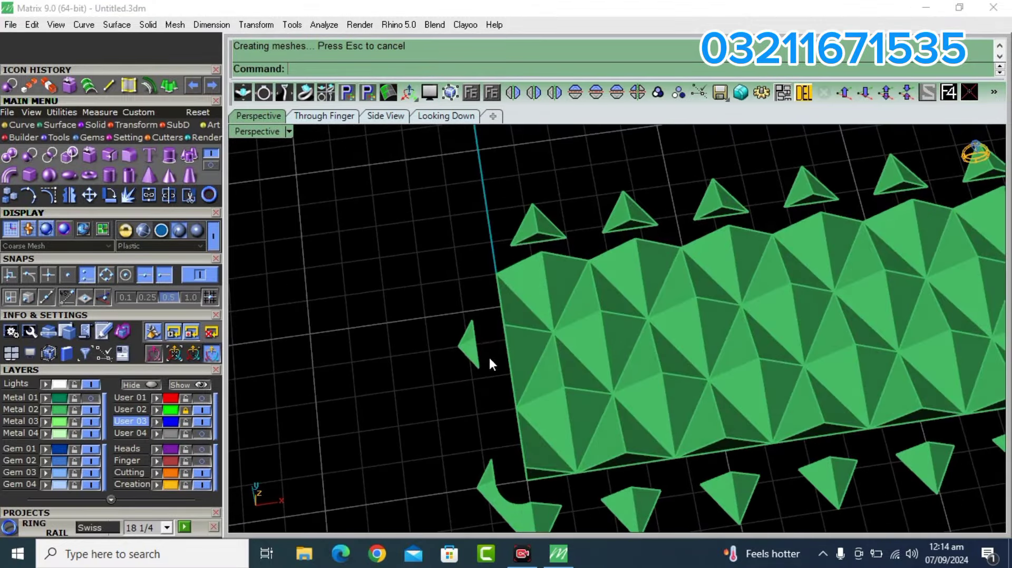
mouse_move(463, 355)
mouse_down()
mouse_move(445, 392)
mouse_move(537, 232)
mouse_up()
shift+click(538, 240)
shift+click(626, 224)
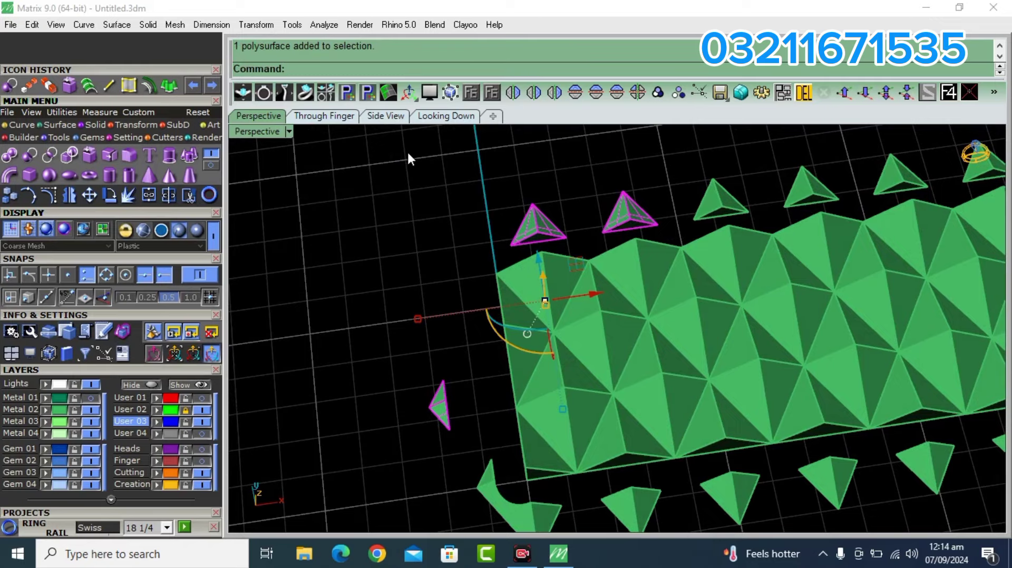
Delete all stray cut-off pyramids above, below and beside the strip in the top view
click(445, 117)
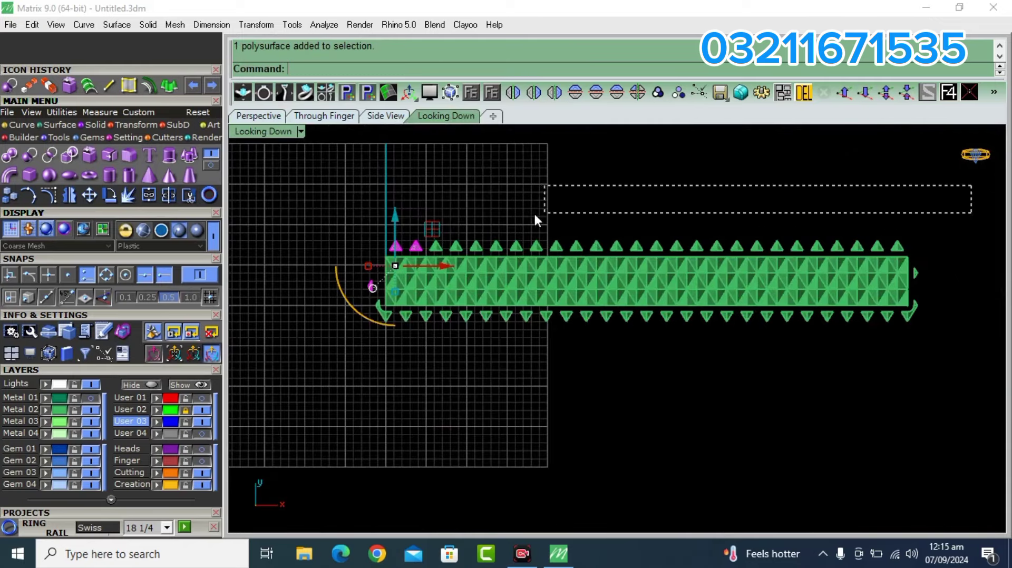
drag(969, 185, 367, 241)
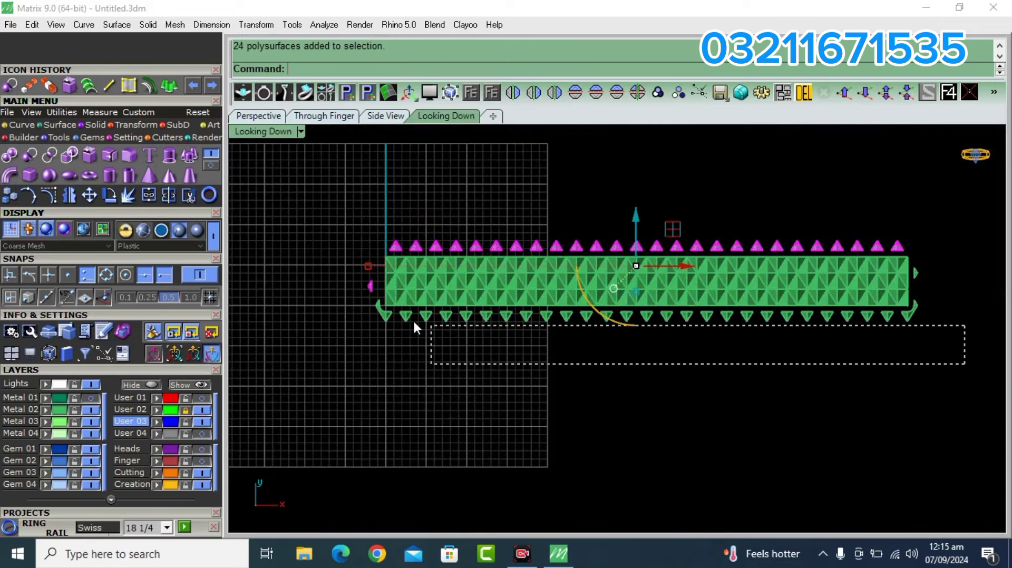
shift+drag(966, 371, 364, 318)
scroll(953, 252, up, 2)
scroll(953, 252, up, 2)
drag(933, 250, 861, 350)
key(Delete)
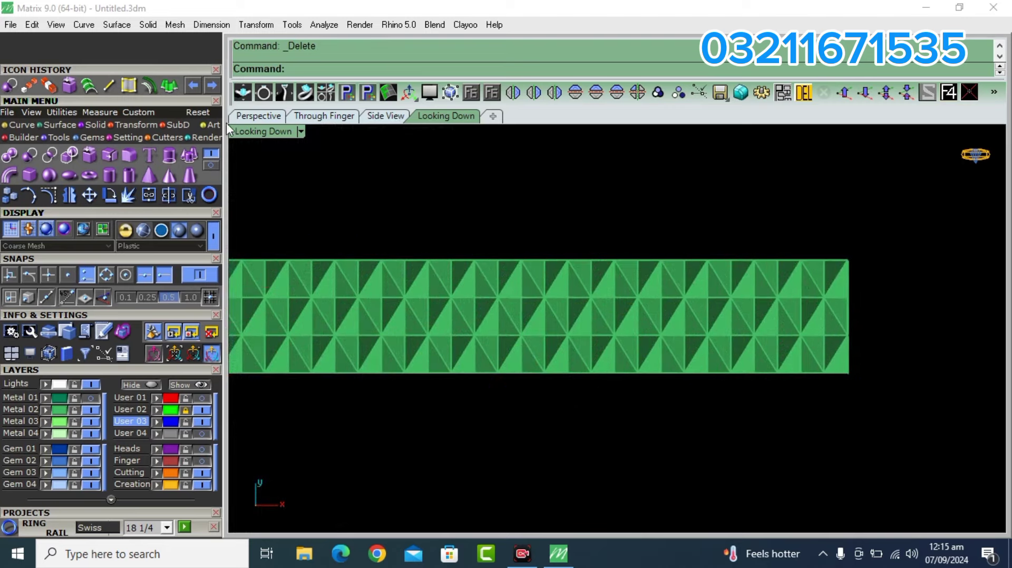
Hide the User 02 layer and crossing-select all 106 pyramid pieces in perspective
key(ctrl+Tab)
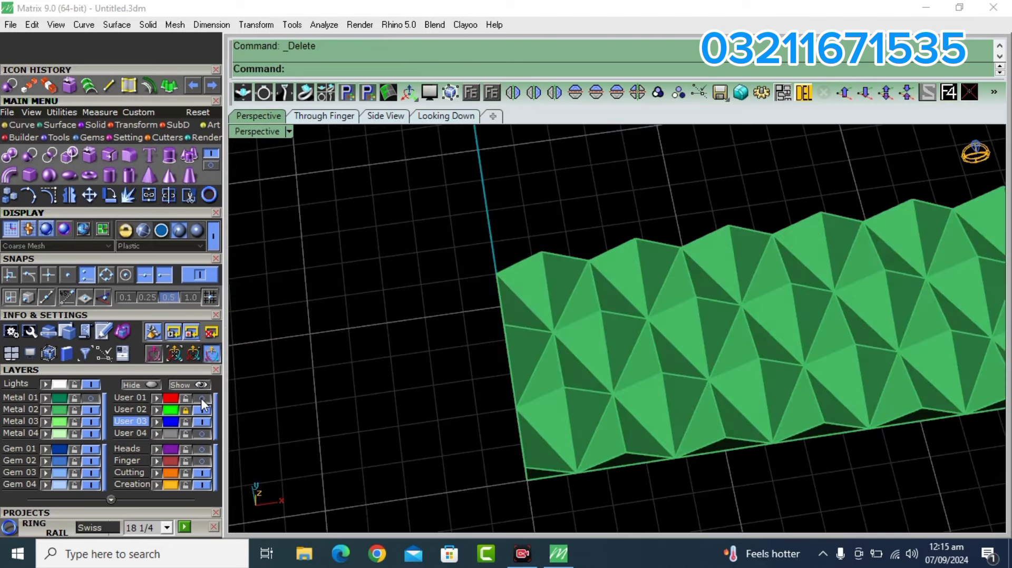
click(202, 410)
scroll(354, 305, down, 5)
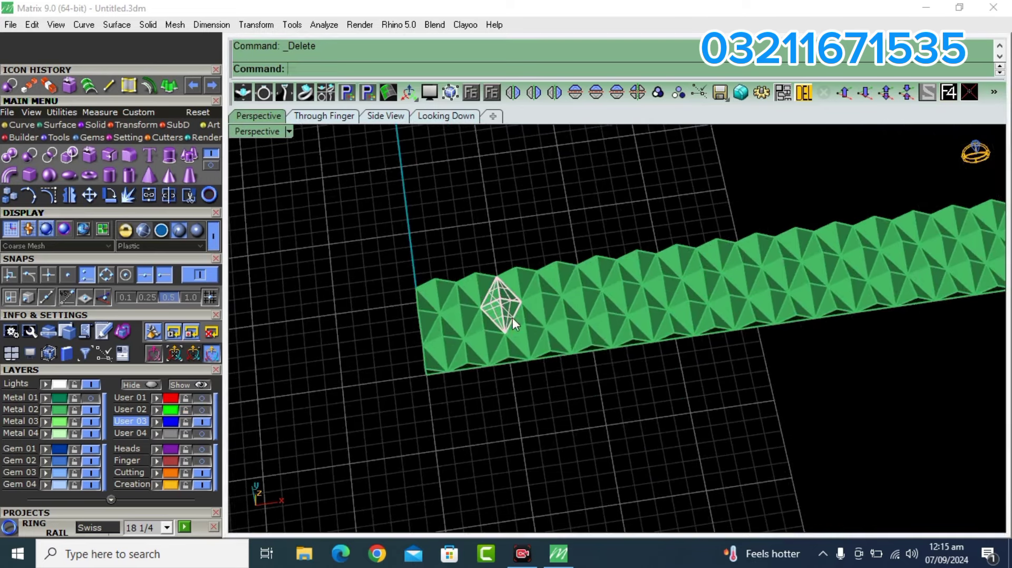
click(497, 316)
mouse_move(424, 390)
right_down()
mouse_move(498, 374)
mouse_move(423, 319)
right_up()
scroll(423, 316, down, 3)
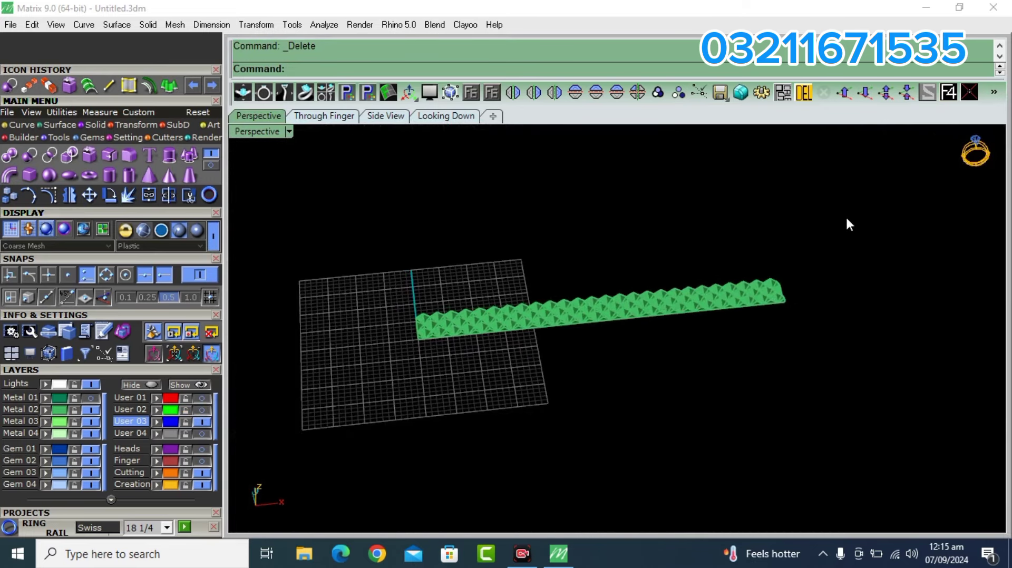
drag(883, 208, 355, 449)
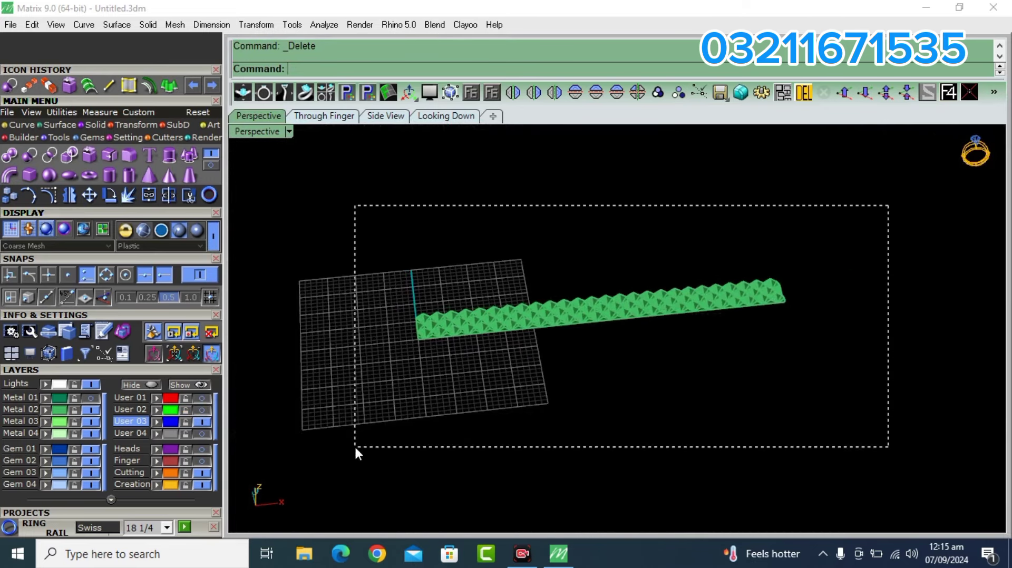
Group the 106 pyramid pieces and turn on the Heads and User 04 layers
click(659, 96)
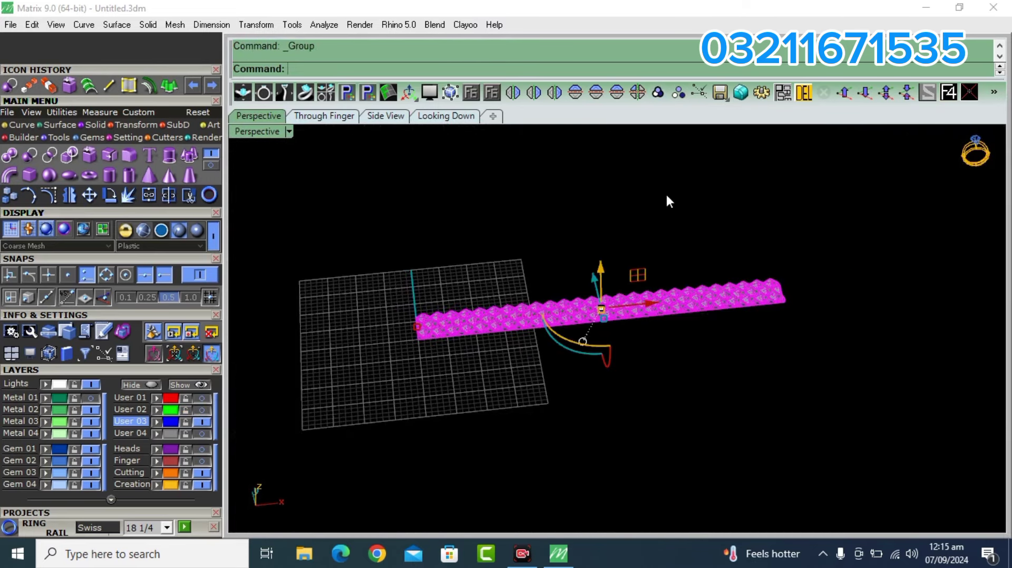
click(637, 194)
click(201, 449)
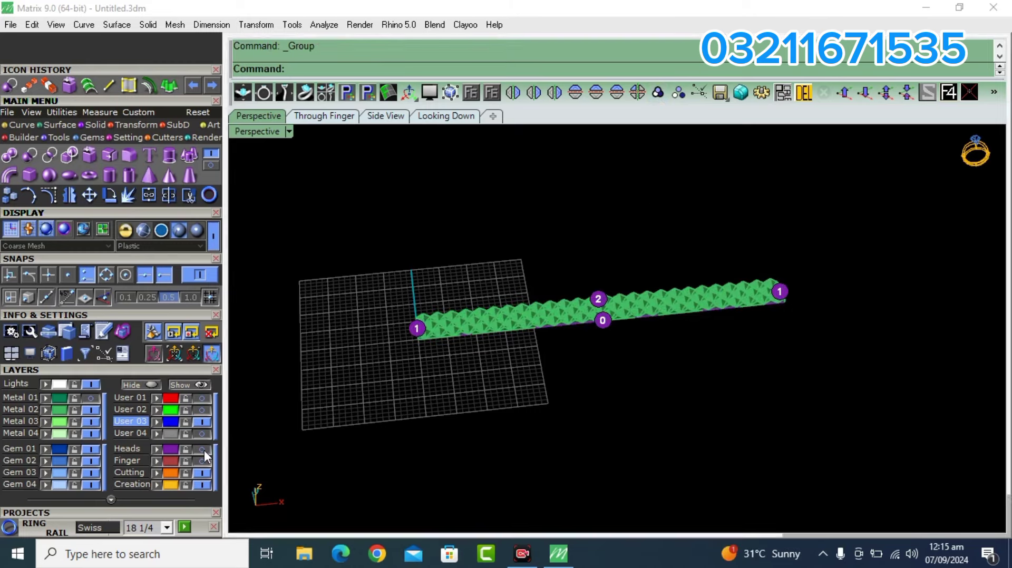
scroll(388, 356, up, 3)
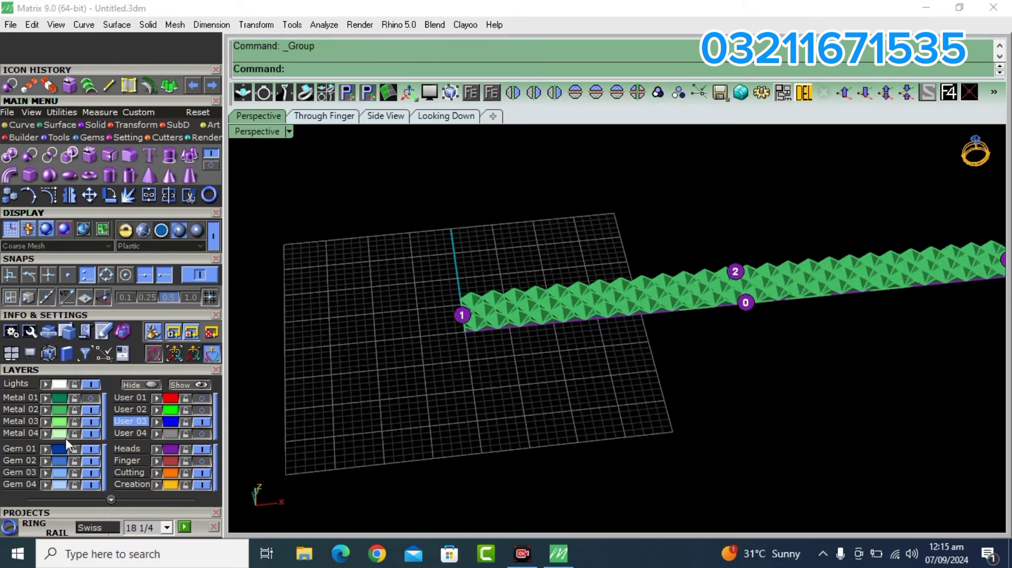
click(203, 434)
right_drag(502, 314, 504, 248)
click(135, 125)
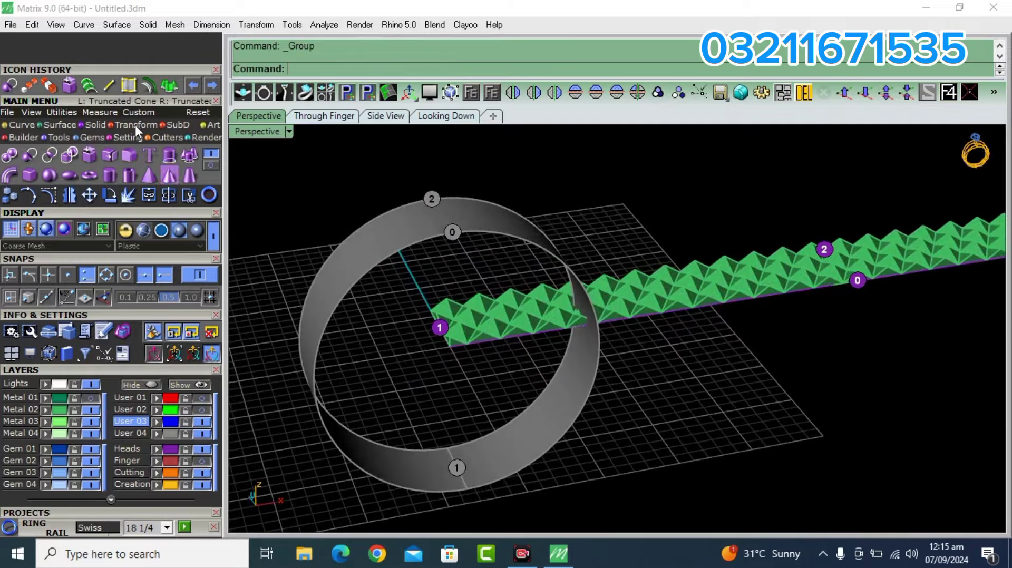
click(211, 166)
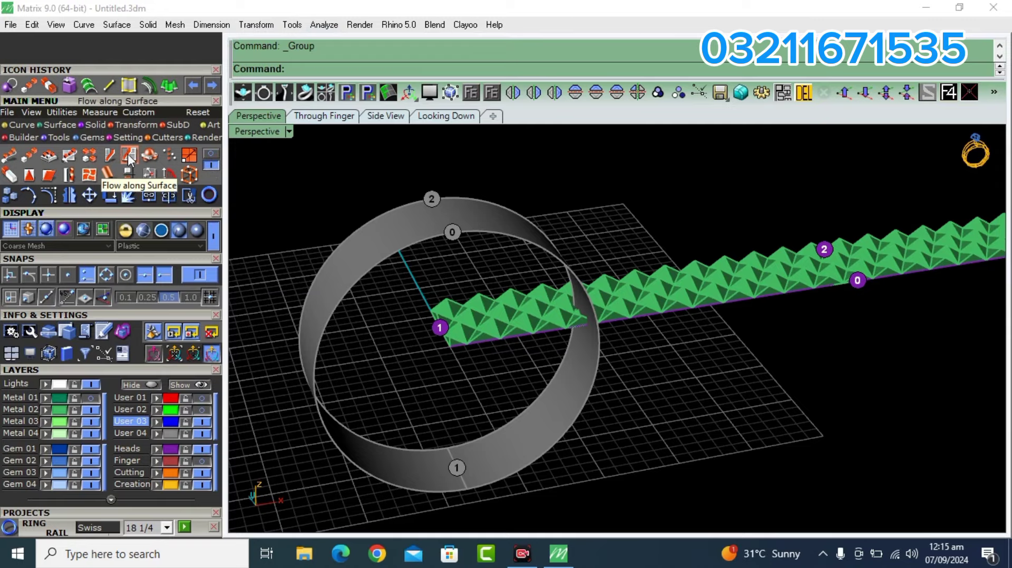
Start Flow along Surface with the grouped green pyramid strip as the object
click(127, 154)
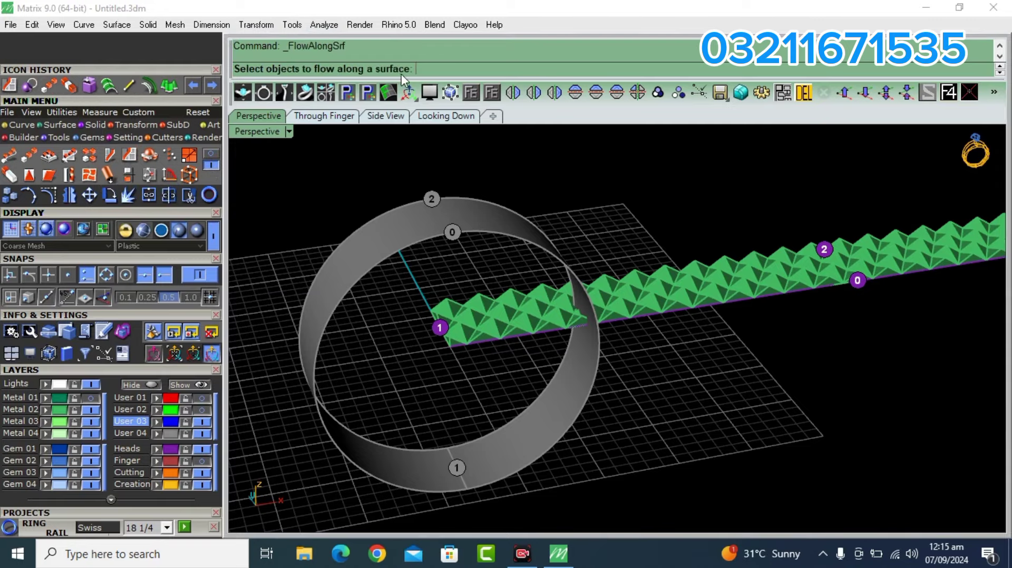
right_drag(689, 275, 643, 310)
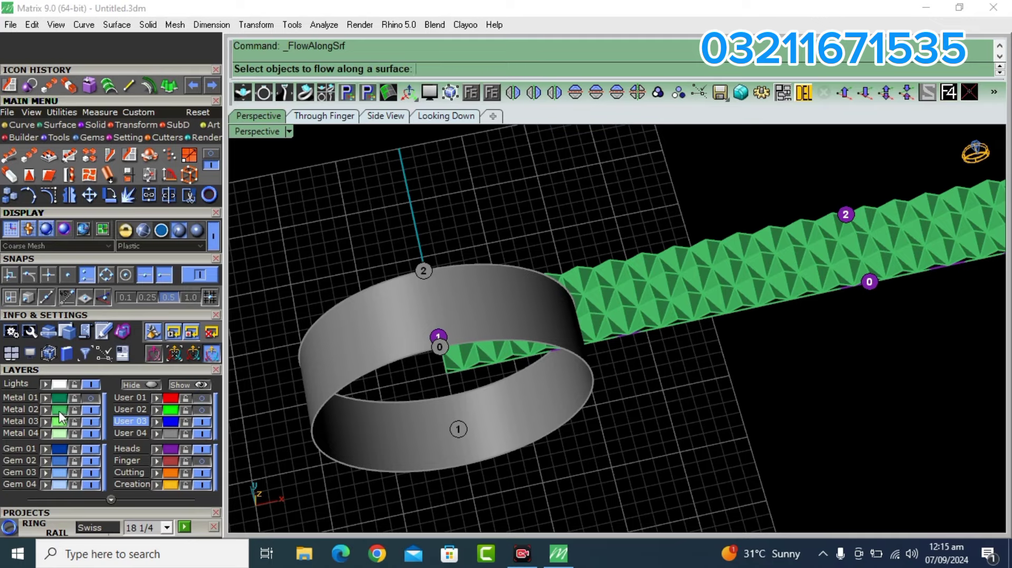
click(606, 301)
key(Return)
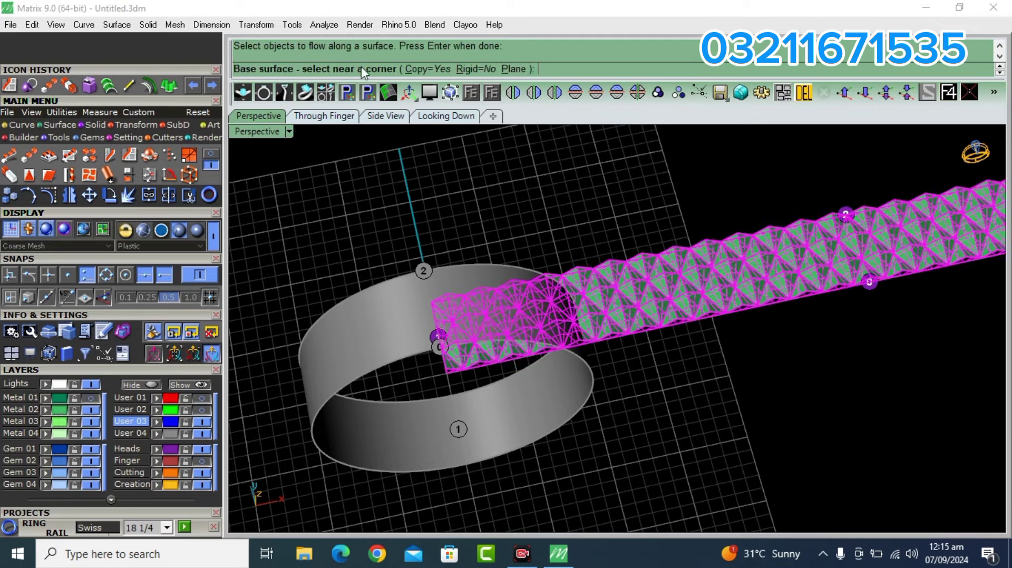
Hide Metal 02, then pick the purple base strip's corner and the ring band near corner 0
right_drag(462, 346, 442, 335)
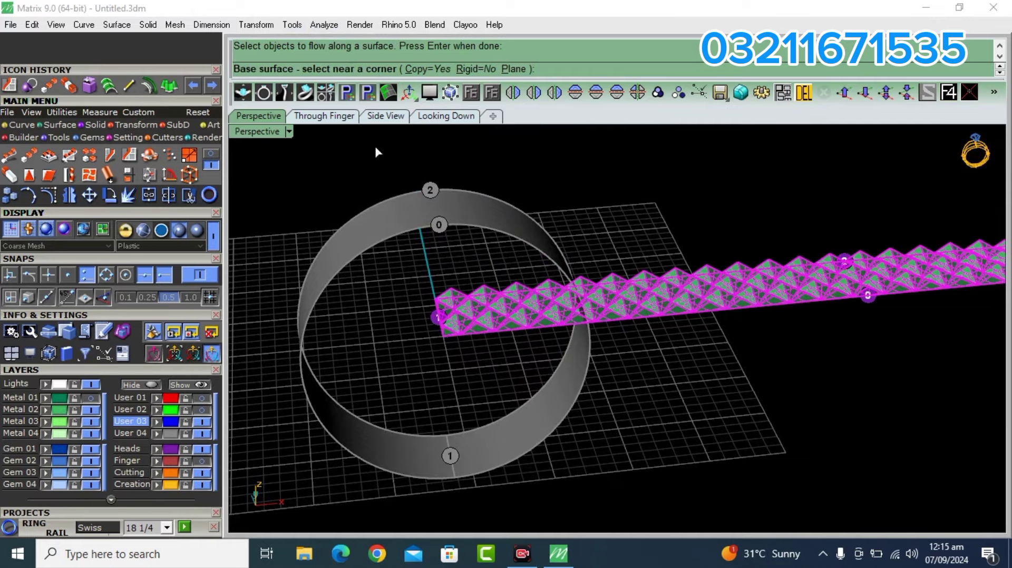
right_drag(421, 302, 447, 285)
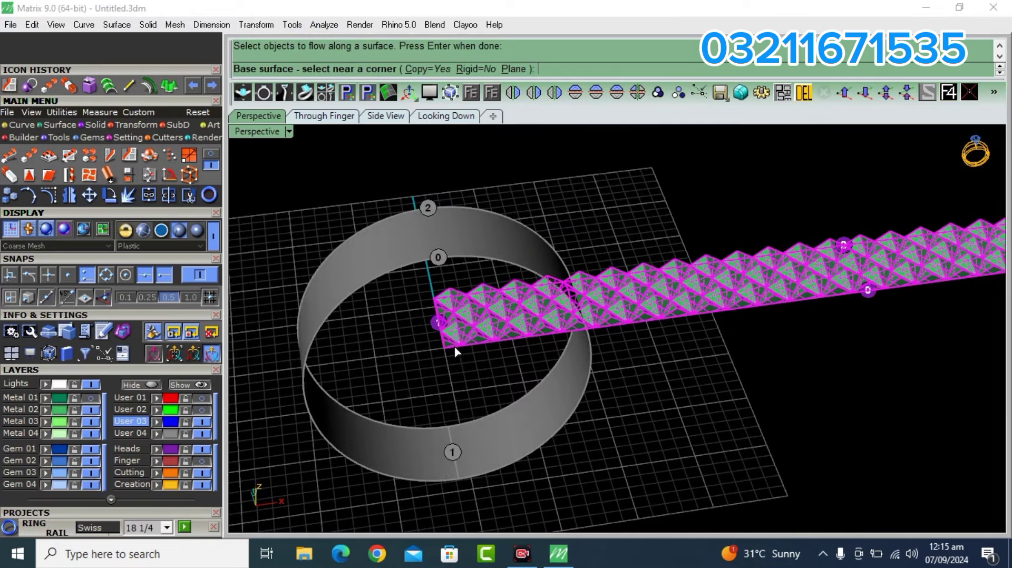
scroll(450, 352, up, 5)
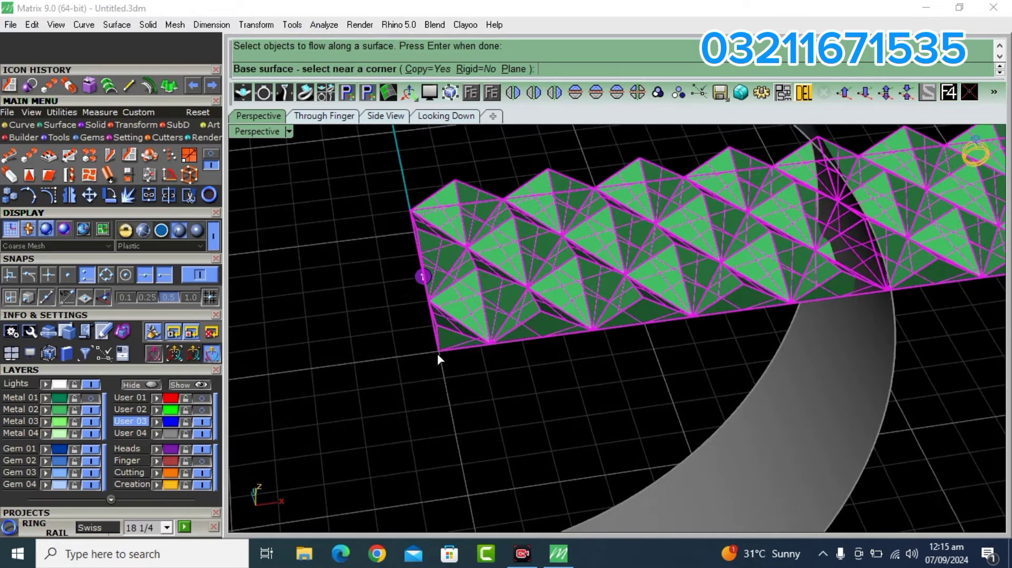
click(90, 410)
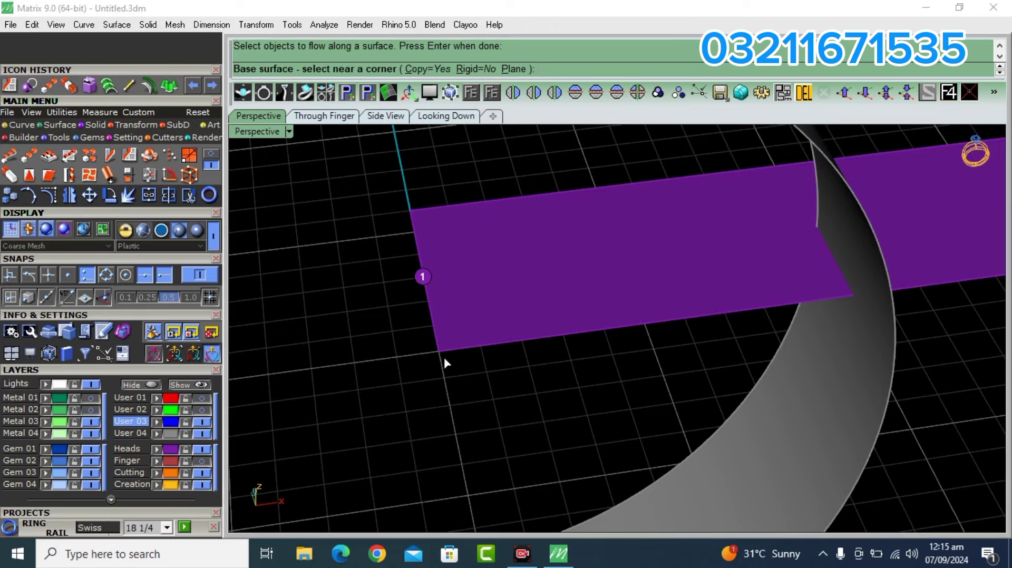
scroll(550, 286, down, 5)
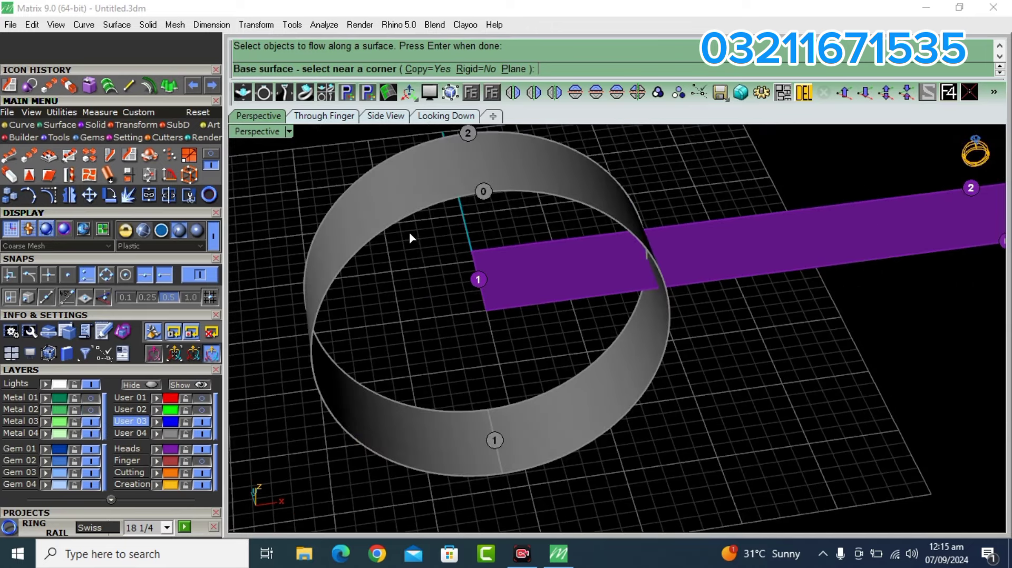
right_drag(434, 244, 492, 310)
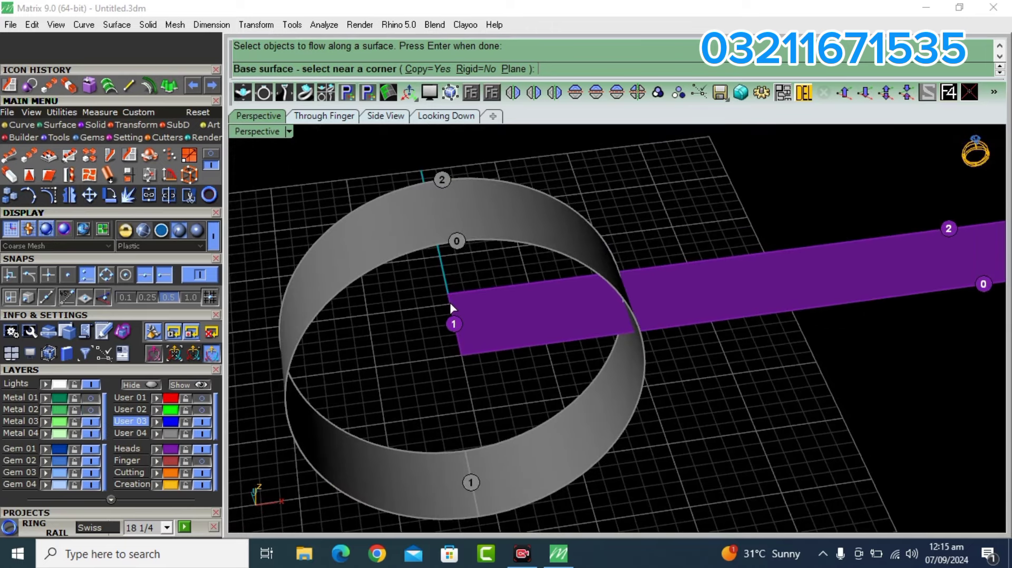
scroll(479, 303, down, 3)
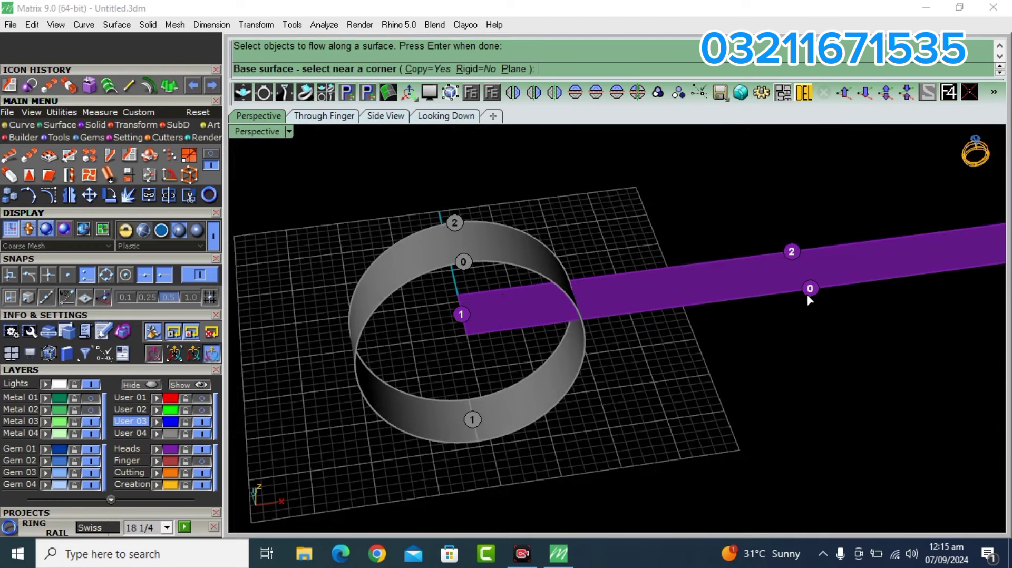
scroll(811, 296, up, 4)
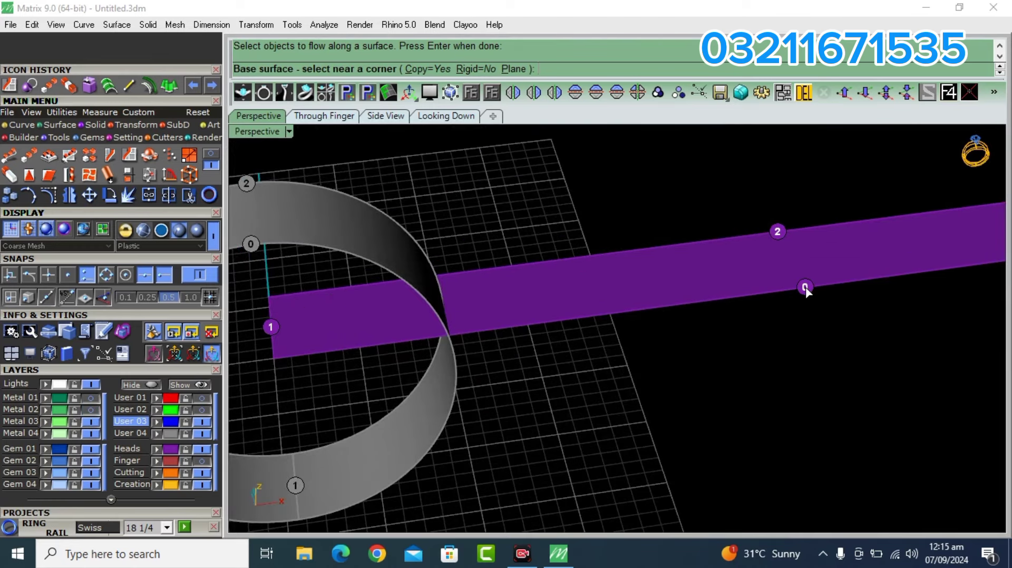
click(806, 287)
scroll(591, 396, down, 3)
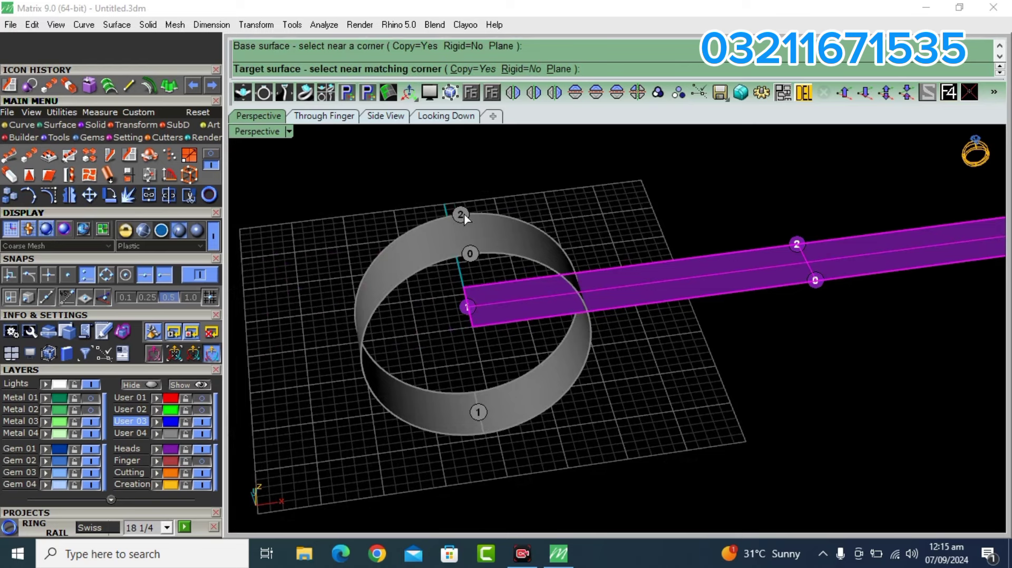
click(469, 255)
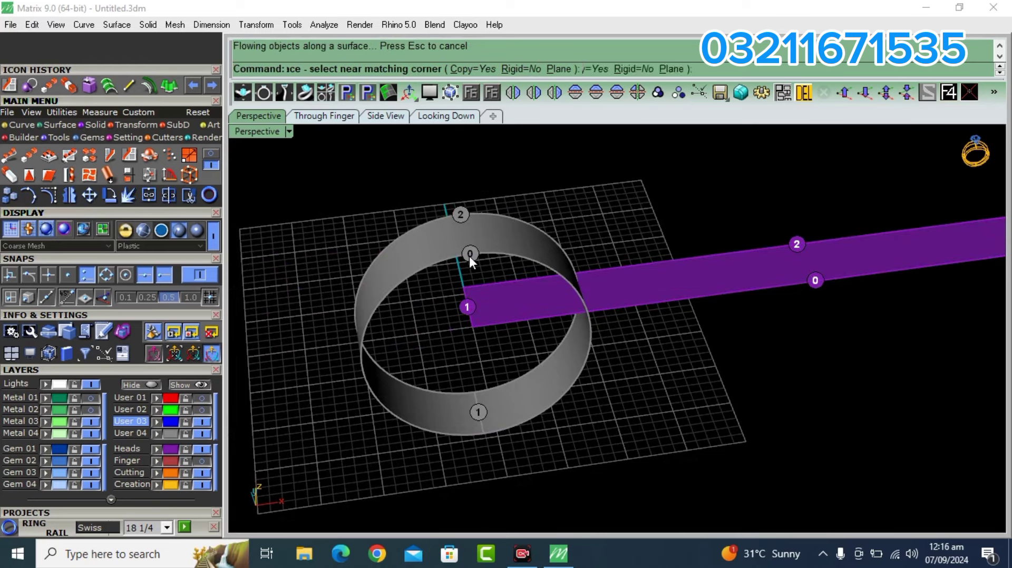
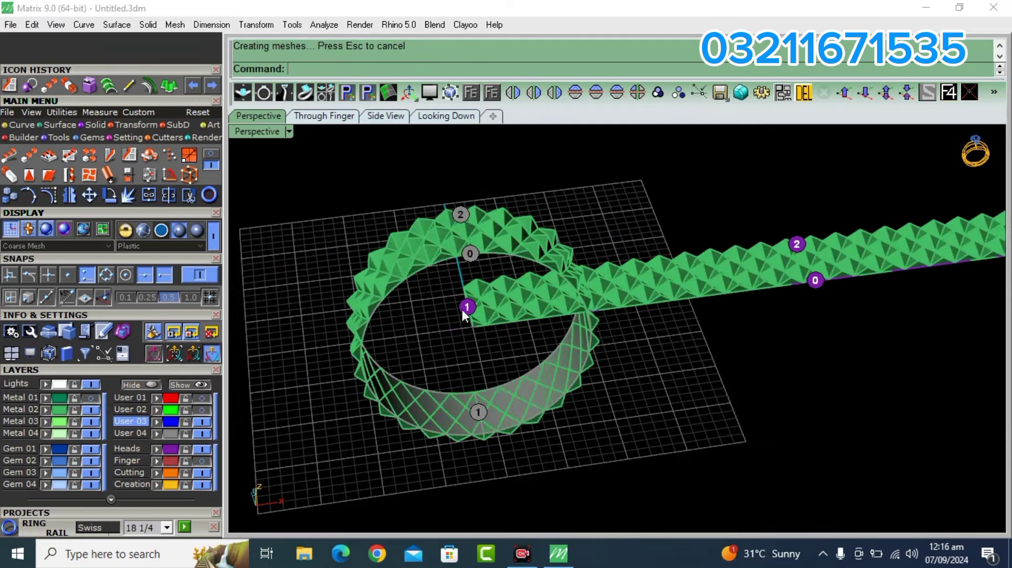
Hide the User 04 and Heads guide layers, then select the flat straight studded strip
click(202, 434)
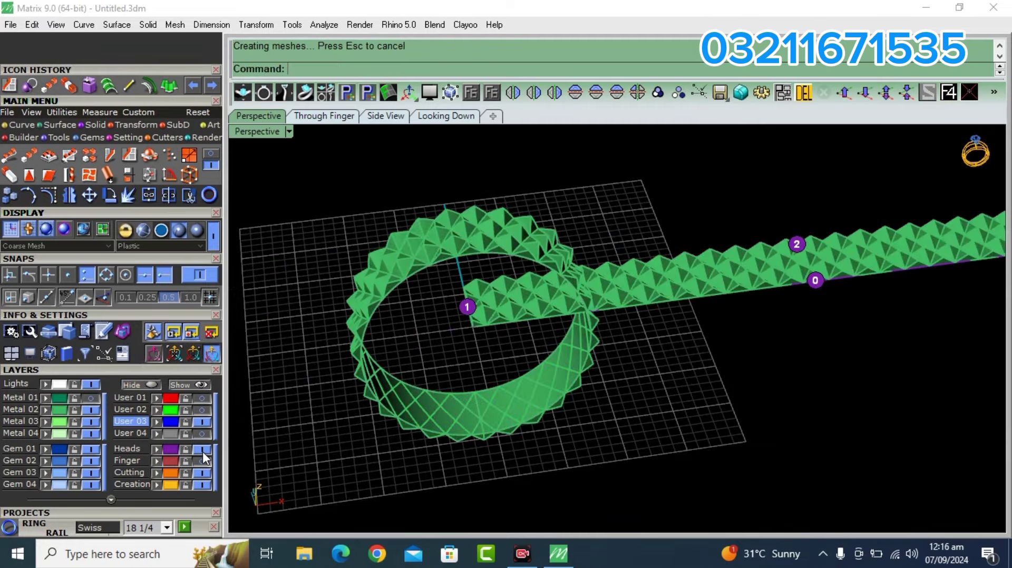
click(202, 449)
right_drag(621, 304, 529, 315)
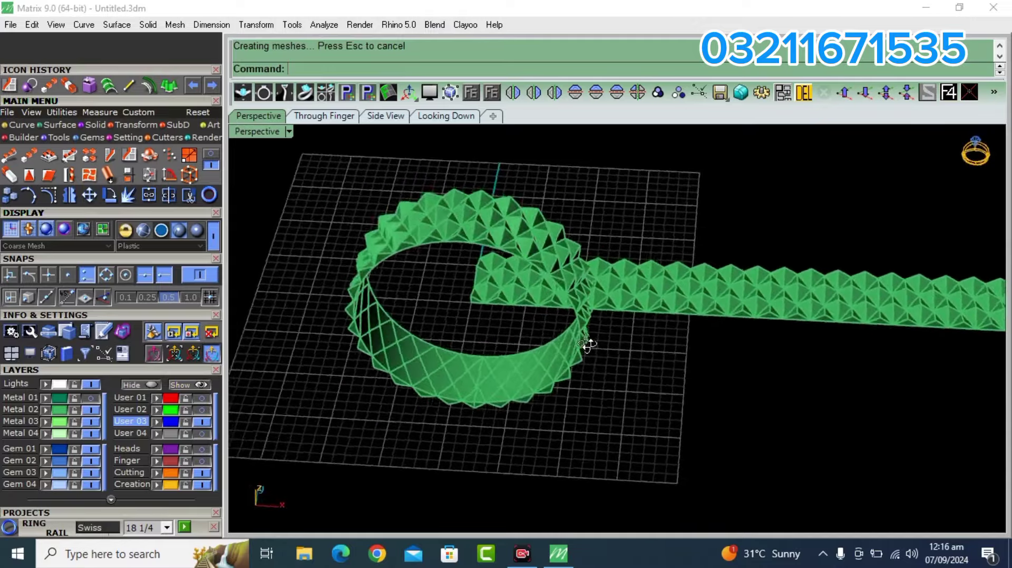
click(528, 312)
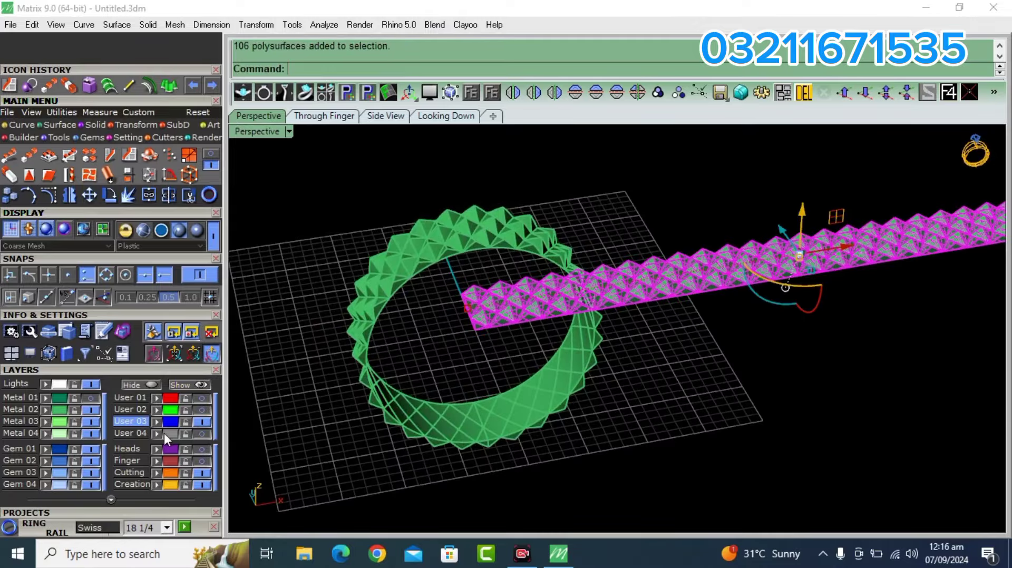
Hide the Gem 01 straight strip and turn the Metal 01 inner band back on
click(92, 449)
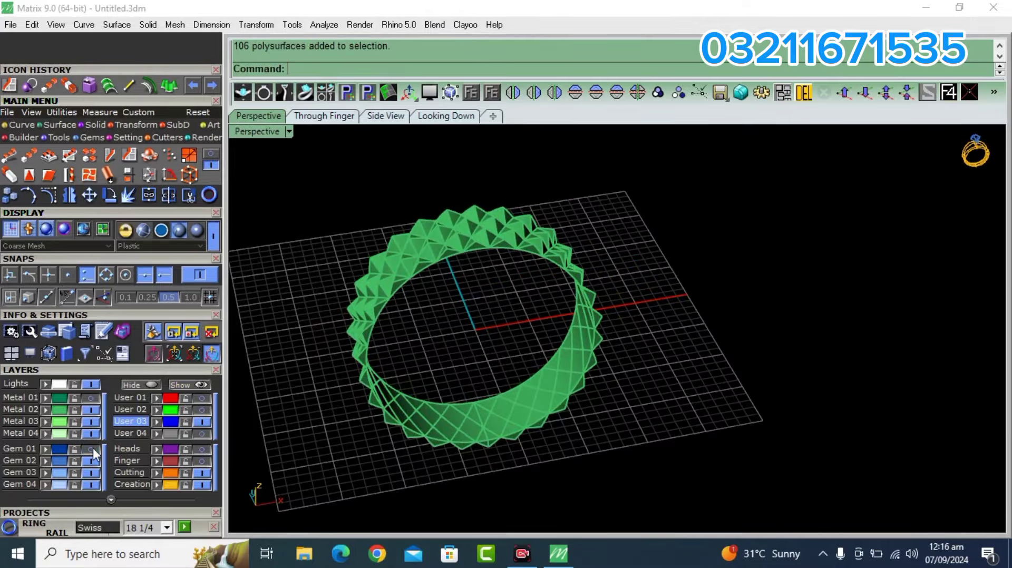
click(90, 397)
mouse_move(608, 346)
right_down()
mouse_move(655, 349)
mouse_move(568, 315)
right_up()
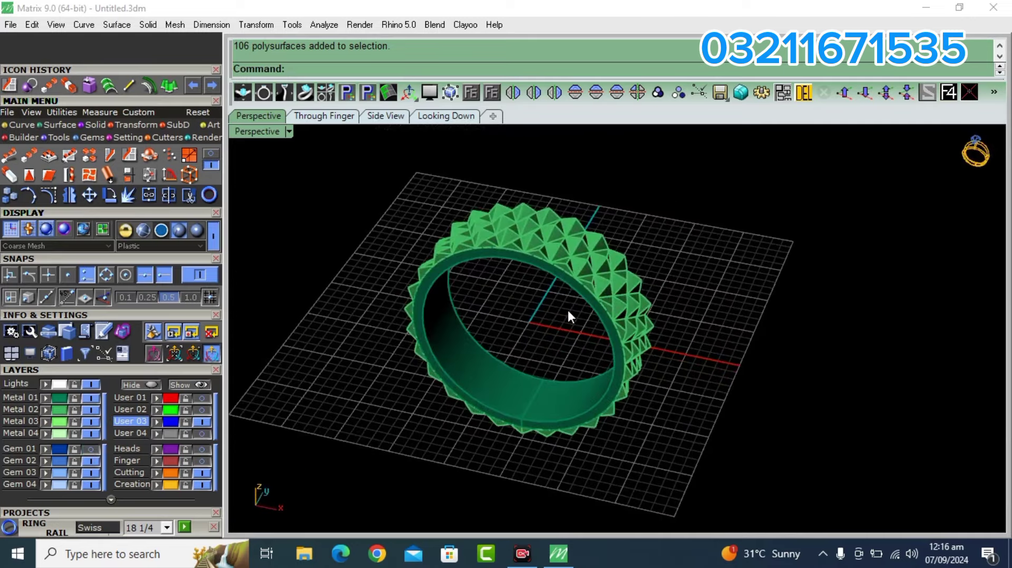
scroll(520, 240, up, 3)
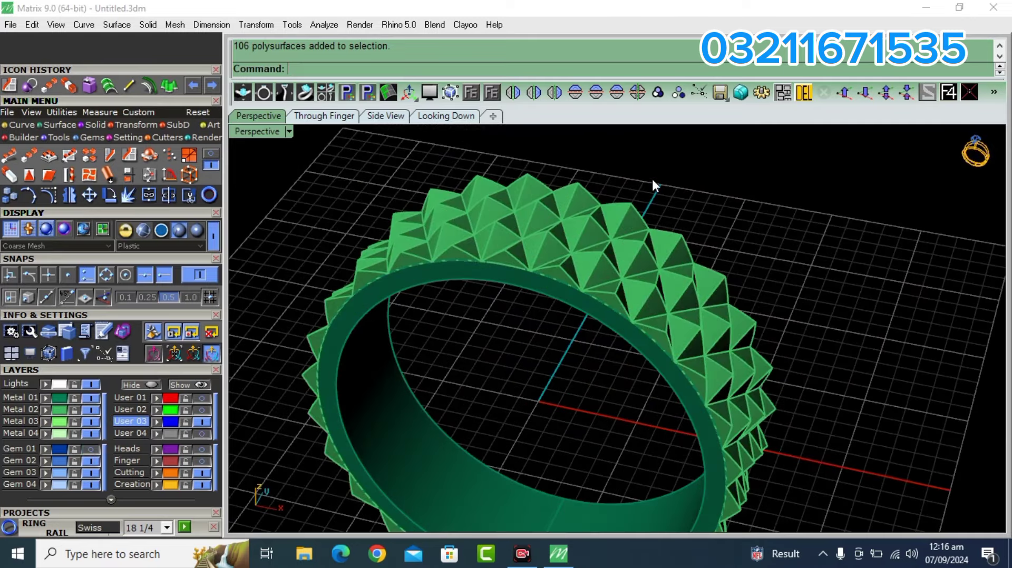
Orbit and zoom to inspect the studded ring from a low, tilted side view
mouse_move(505, 207)
right_down()
mouse_move(506, 332)
mouse_move(478, 297)
mouse_move(553, 234)
mouse_move(530, 300)
mouse_move(814, 256)
mouse_move(716, 262)
mouse_move(528, 316)
mouse_move(527, 298)
mouse_move(614, 298)
right_up()
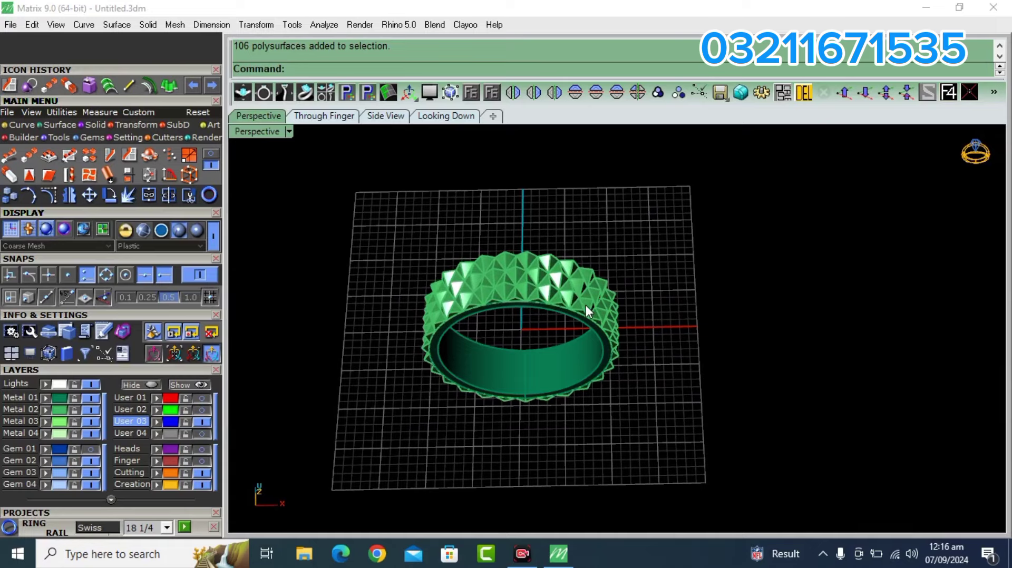
scroll(507, 302, up, 2)
scroll(524, 282, up, 2)
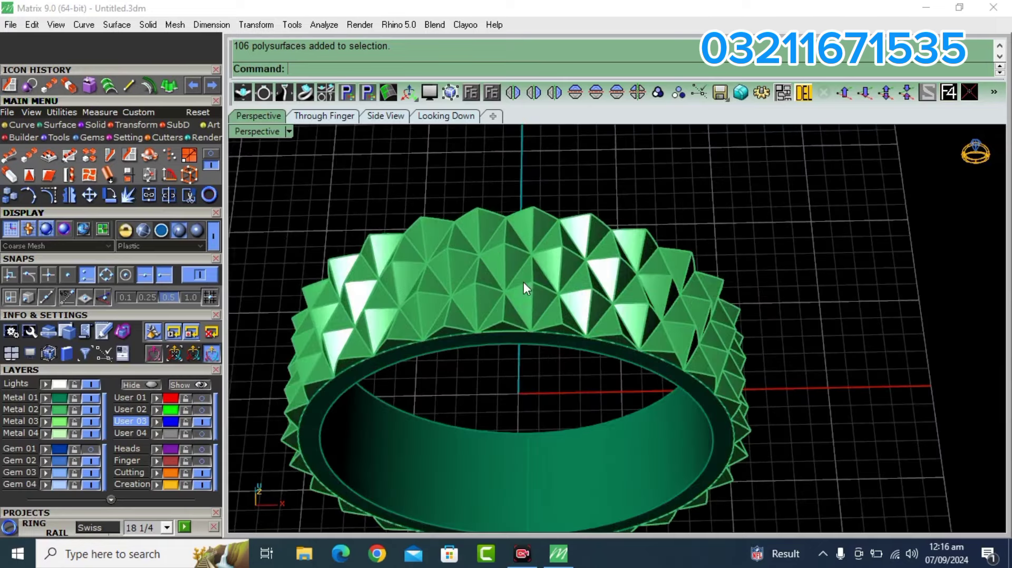
scroll(543, 243, down, 1)
scroll(542, 244, down, 2)
mouse_move(548, 330)
right_down()
mouse_move(775, 242)
mouse_move(734, 232)
mouse_move(583, 245)
mouse_move(549, 283)
mouse_move(536, 334)
mouse_move(610, 361)
mouse_move(683, 316)
mouse_move(795, 287)
mouse_move(528, 248)
mouse_move(520, 377)
right_up()
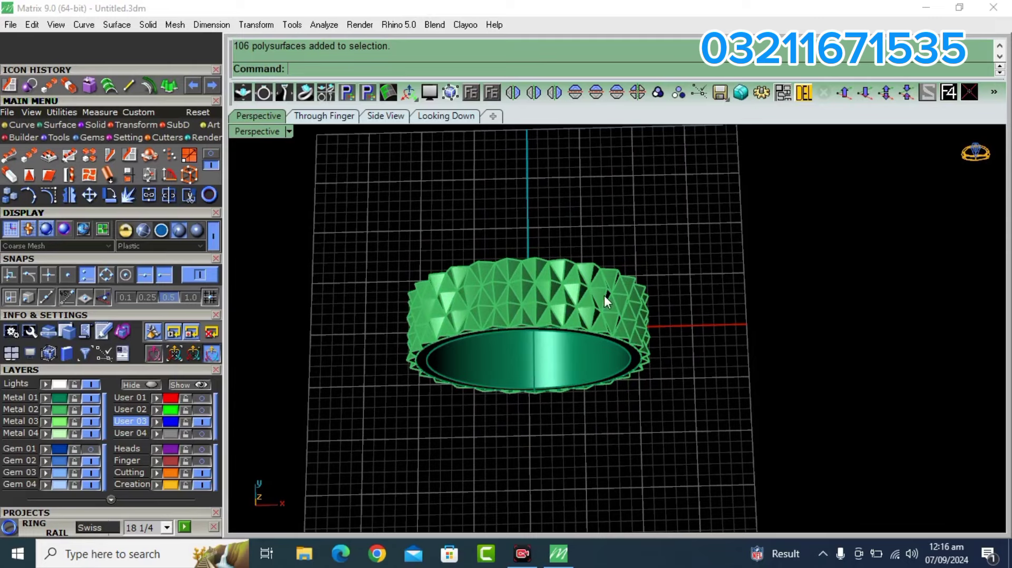
mouse_move(694, 315)
right_down()
mouse_move(629, 361)
mouse_move(729, 289)
mouse_move(639, 271)
mouse_move(799, 241)
mouse_move(684, 224)
mouse_move(549, 297)
mouse_move(551, 324)
right_up()
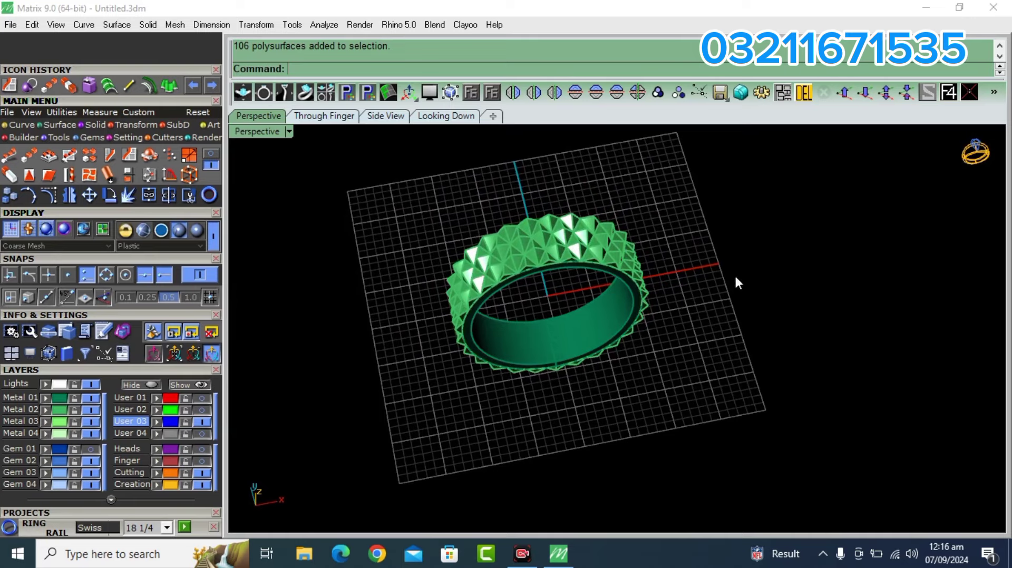
mouse_move(649, 289)
right_down()
mouse_move(633, 271)
mouse_move(628, 380)
mouse_move(745, 255)
mouse_move(804, 248)
mouse_move(729, 280)
mouse_move(576, 255)
mouse_move(577, 240)
right_up()
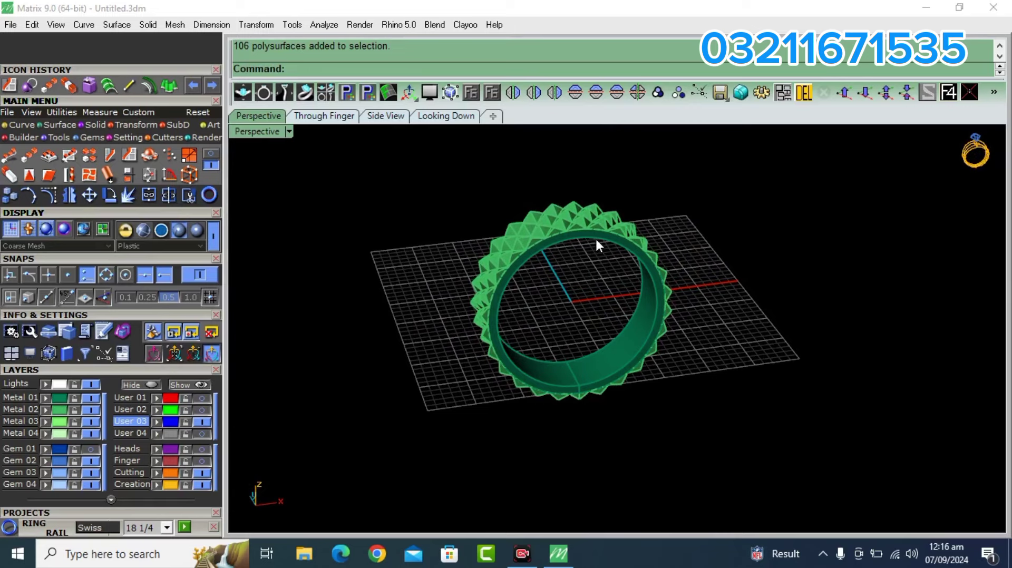
right_drag(579, 239, 585, 286)
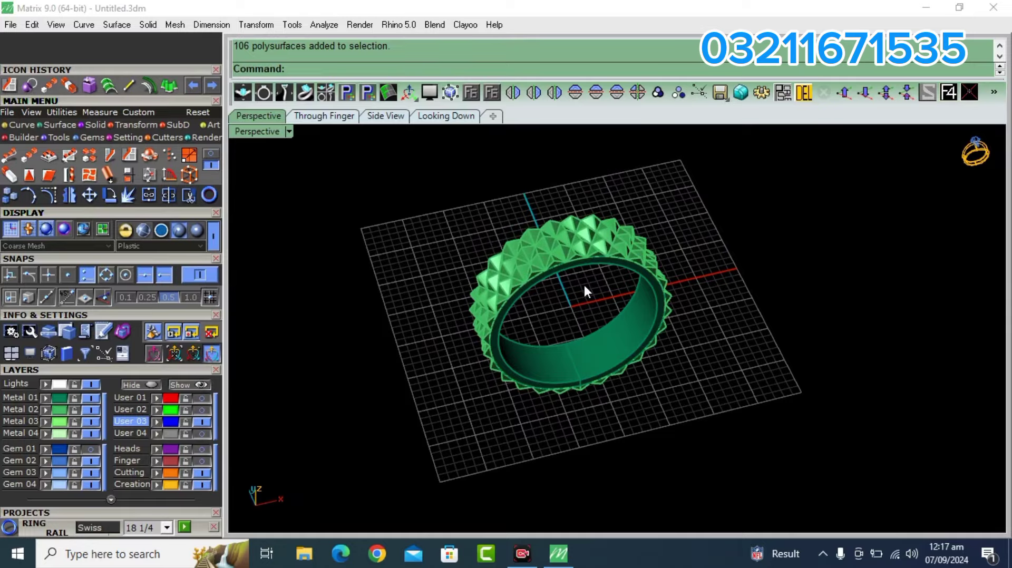
mouse_move(584, 283)
right_down()
mouse_move(653, 309)
mouse_move(742, 292)
mouse_move(695, 350)
mouse_move(543, 226)
mouse_move(689, 260)
mouse_move(527, 221)
mouse_move(784, 292)
right_up()
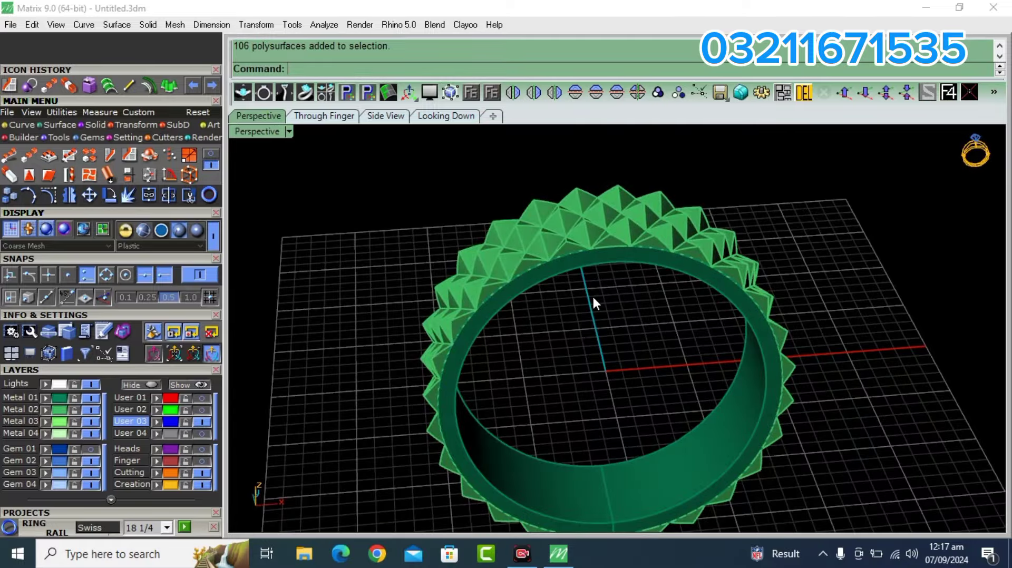
mouse_move(556, 293)
right_down()
mouse_move(511, 263)
mouse_move(592, 294)
mouse_move(580, 387)
mouse_move(648, 316)
mouse_move(775, 235)
mouse_move(606, 217)
mouse_move(372, 214)
mouse_move(402, 285)
mouse_move(558, 512)
mouse_move(817, 264)
mouse_move(558, 350)
mouse_move(748, 295)
mouse_move(558, 253)
mouse_move(625, 264)
mouse_move(511, 347)
mouse_move(510, 410)
mouse_move(599, 327)
mouse_move(583, 344)
mouse_move(578, 375)
right_up()
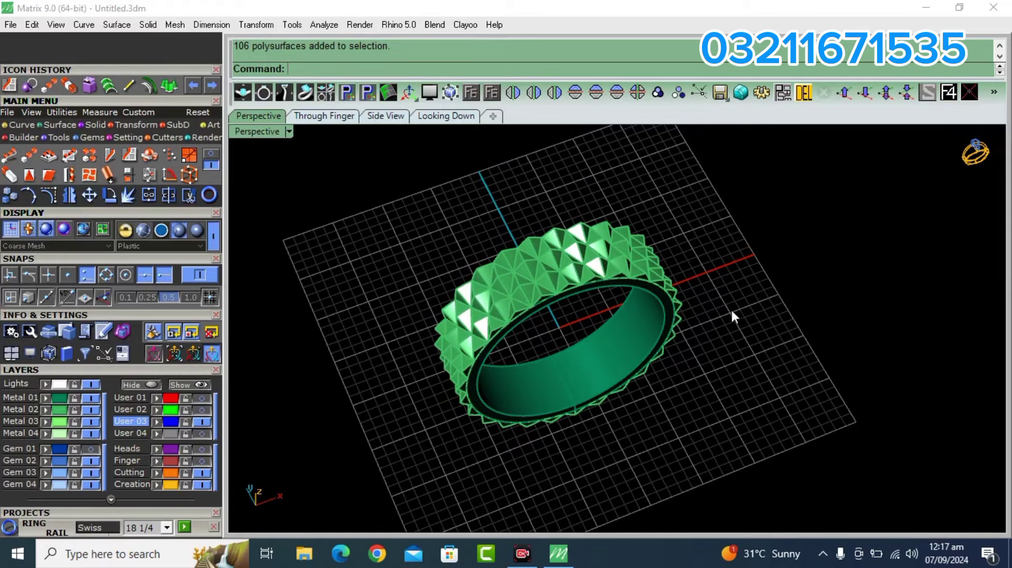
mouse_move(731, 308)
right_down()
mouse_move(707, 366)
mouse_move(731, 299)
mouse_move(743, 297)
right_up()
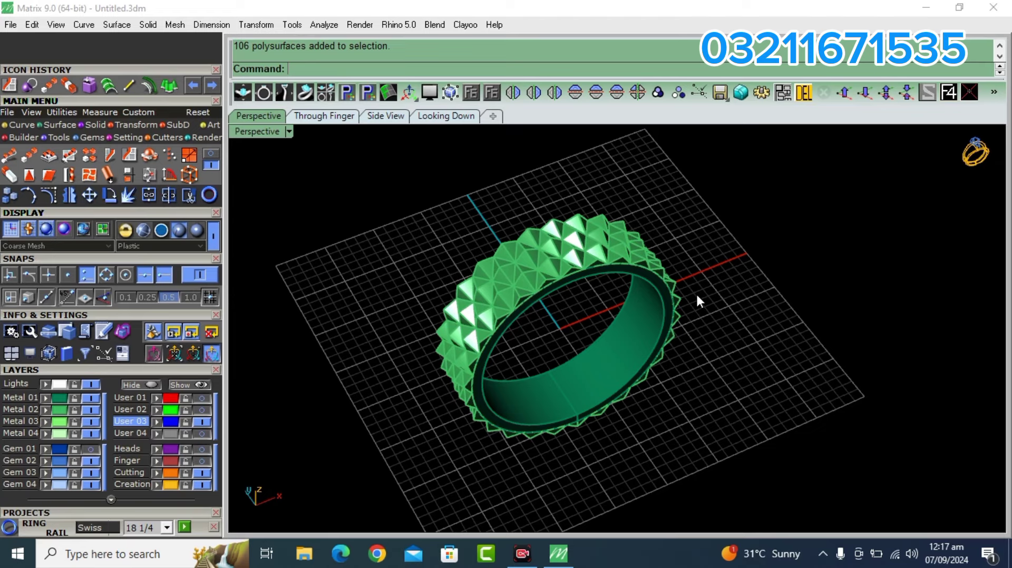
mouse_move(696, 293)
right_down()
mouse_move(670, 346)
mouse_move(606, 316)
mouse_move(576, 344)
mouse_move(581, 334)
mouse_move(593, 339)
right_up()
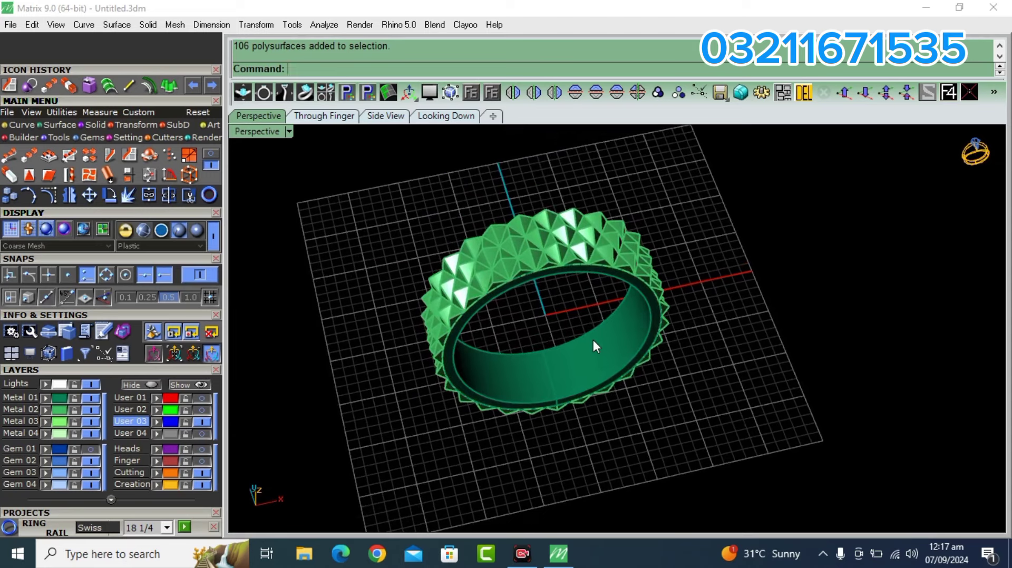